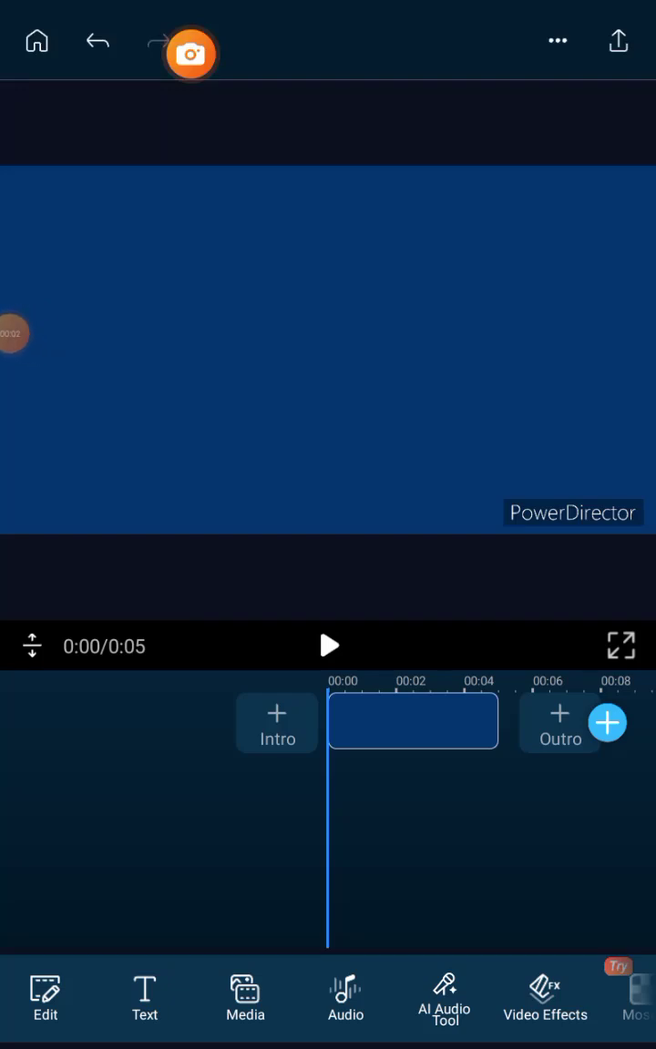
Add a solid yellow Color Board clip as an overlay above the blue clip
left_click(245, 997)
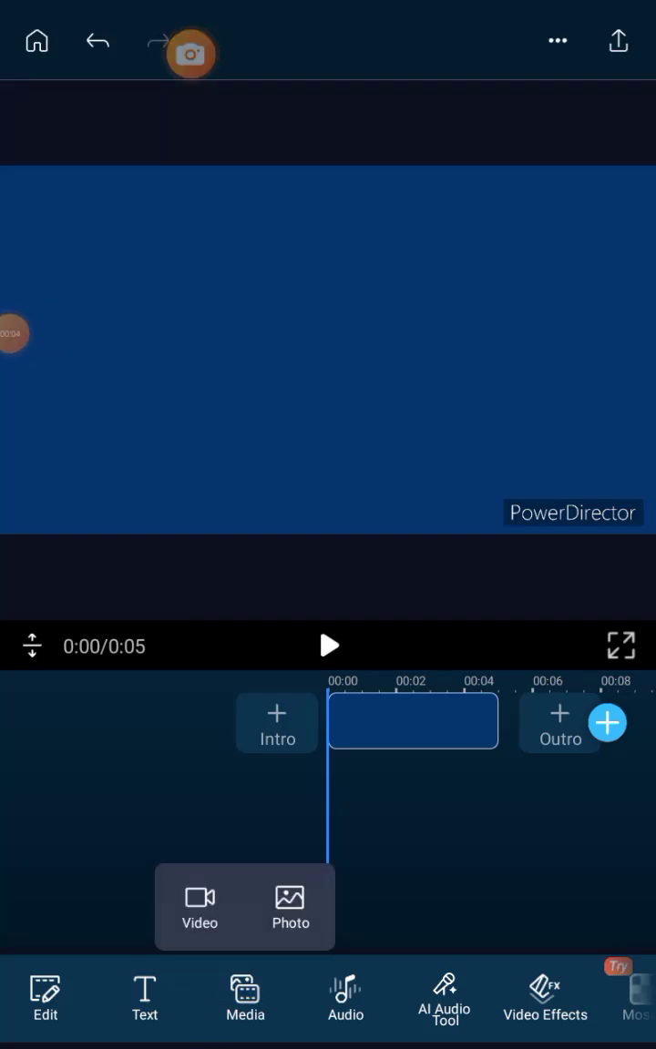
left_click(245, 998)
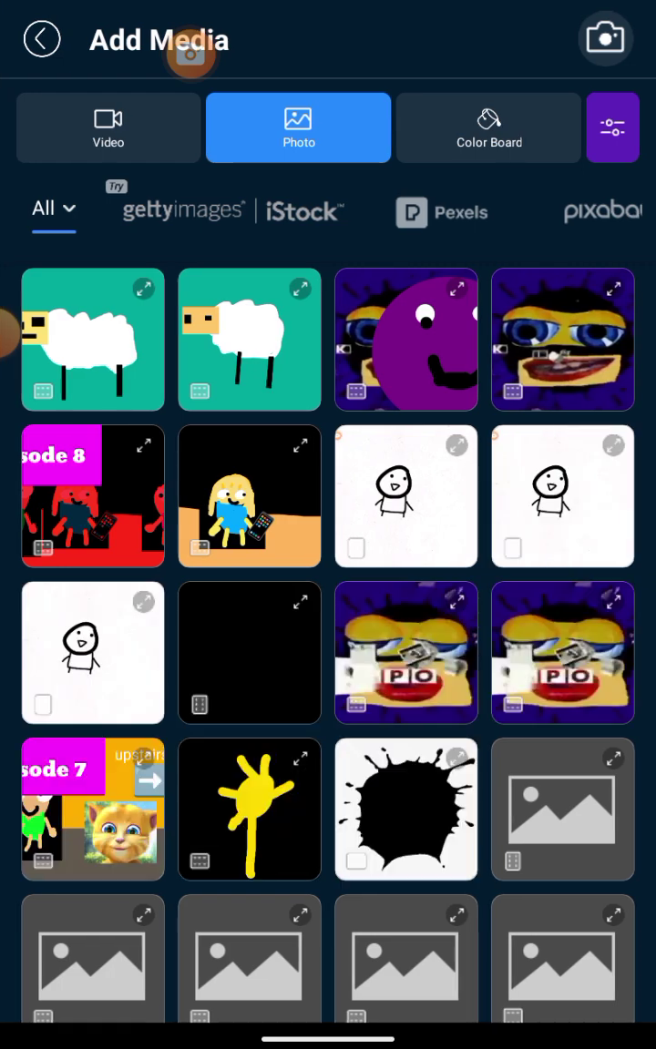
left_click(490, 128)
left_click(93, 568)
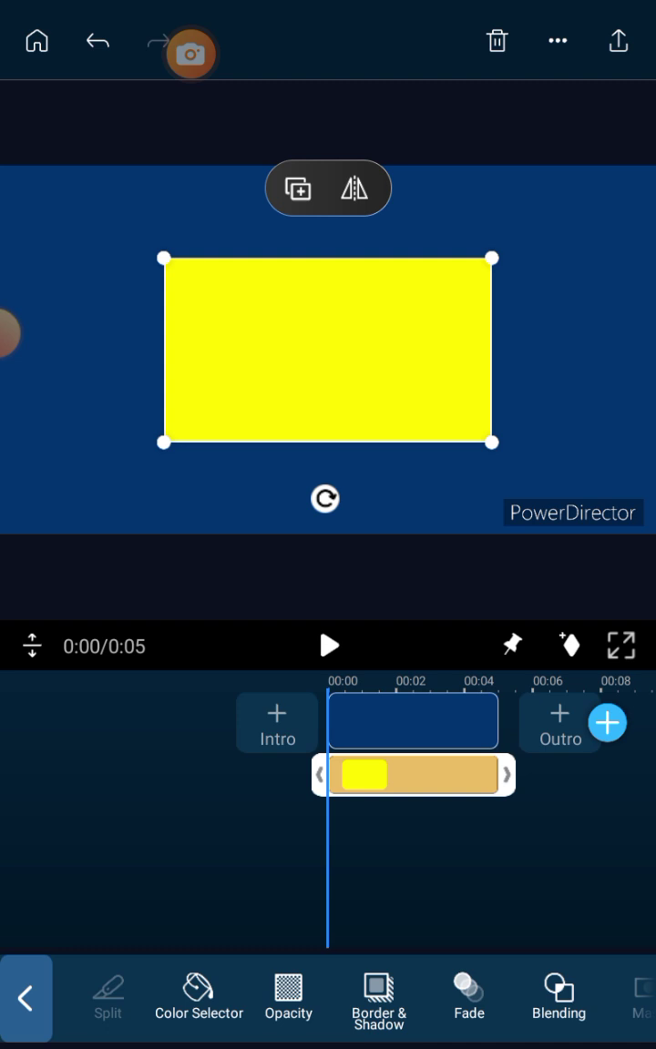
Rotate the yellow overlay upright, shrink it, and place it at the frame's bottom-left edge
mouse_move(325, 498)
left_mouse_down()
mouse_move(412, 471)
mouse_move(472, 368)
mouse_move(472, 340)
mouse_move(476, 352)
left_mouse_up()
mouse_move(419, 514)
left_mouse_down()
mouse_move(394, 500)
mouse_move(401, 487)
mouse_move(336, 471)
mouse_move(386, 480)
mouse_move(375, 477)
left_mouse_up()
mouse_move(328, 365)
left_mouse_down()
mouse_move(77, 549)
mouse_move(54, 557)
left_mouse_up()
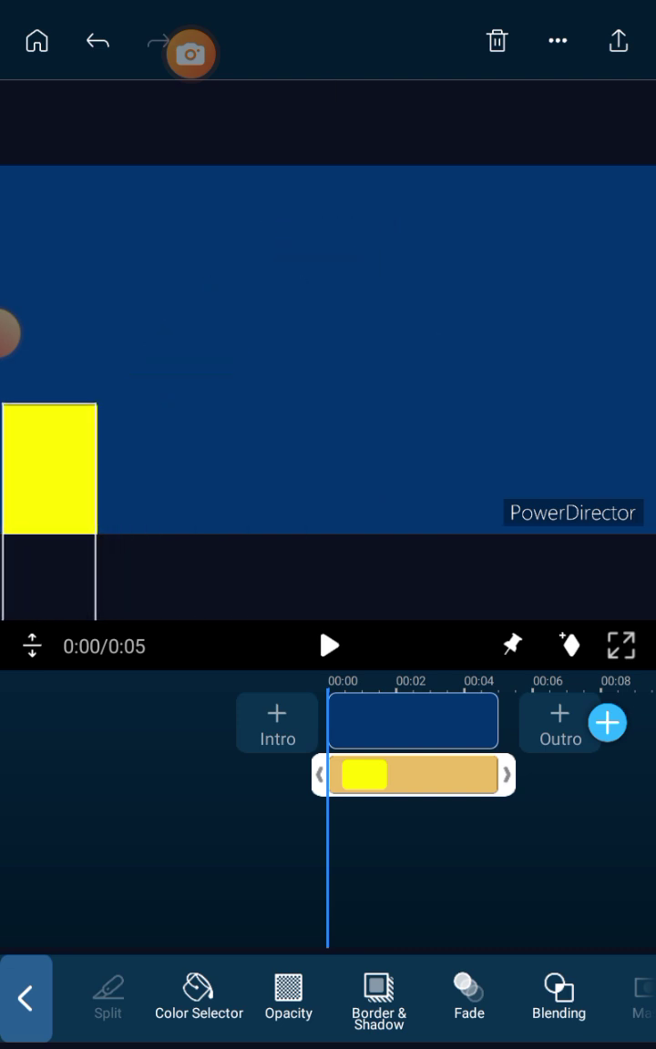
mouse_move(3, 333)
left_mouse_down()
mouse_move(13, 333)
mouse_move(5, 330)
left_mouse_up()
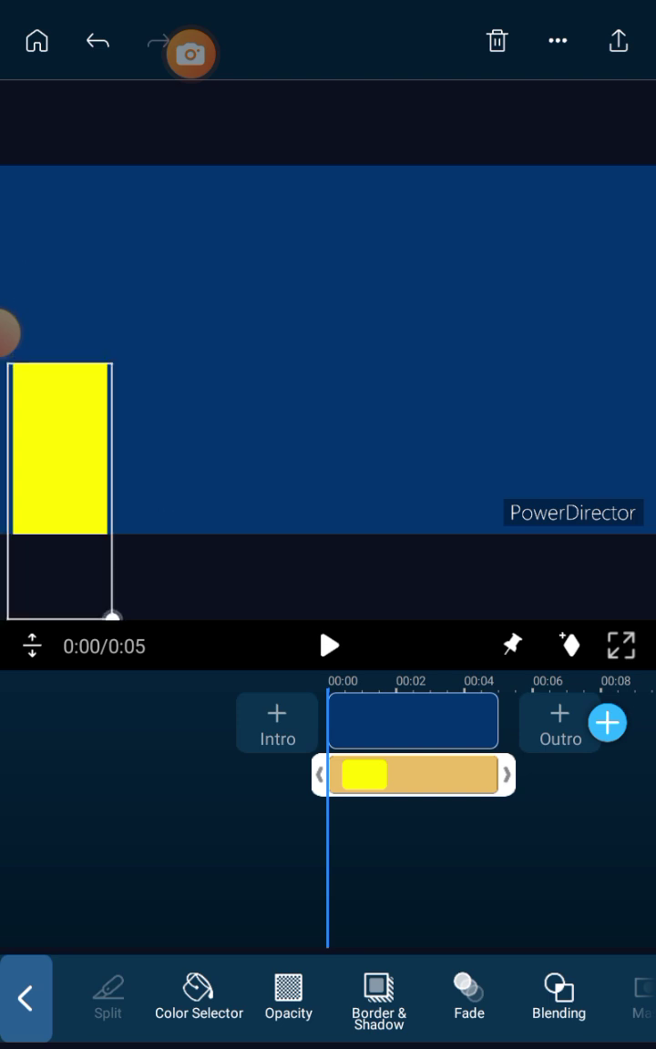
left_click(28, 898)
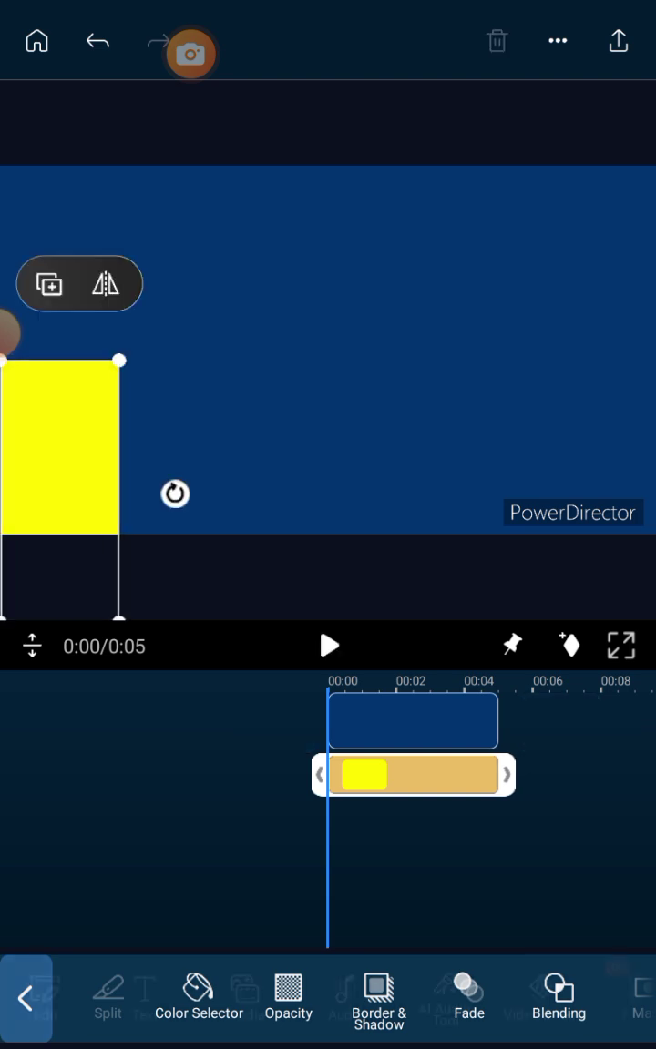
left_click(415, 774)
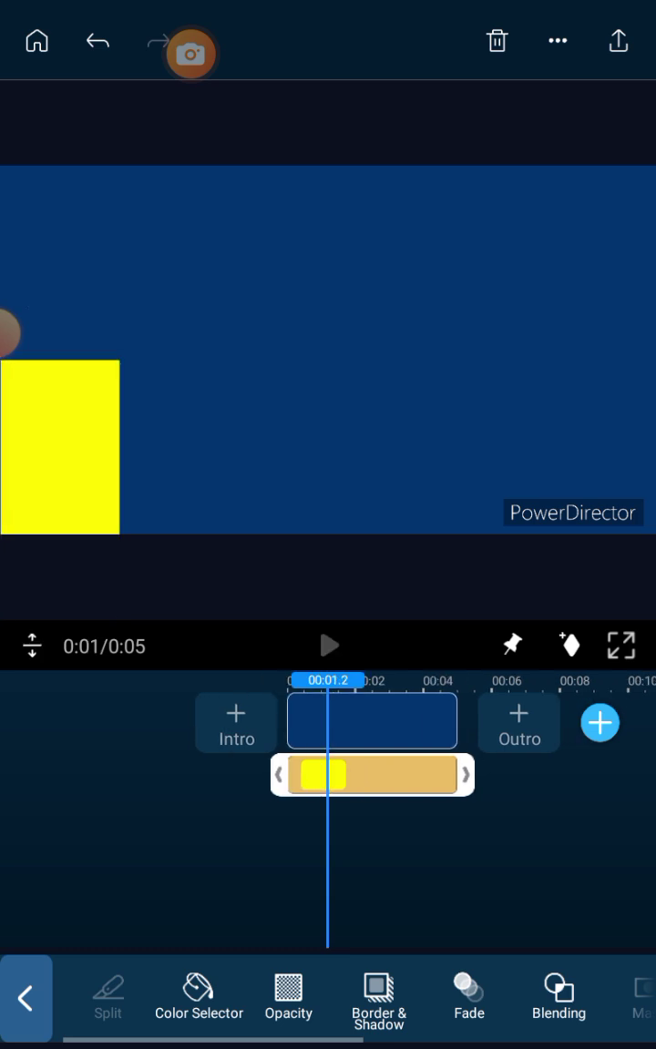
left_click(25, 997)
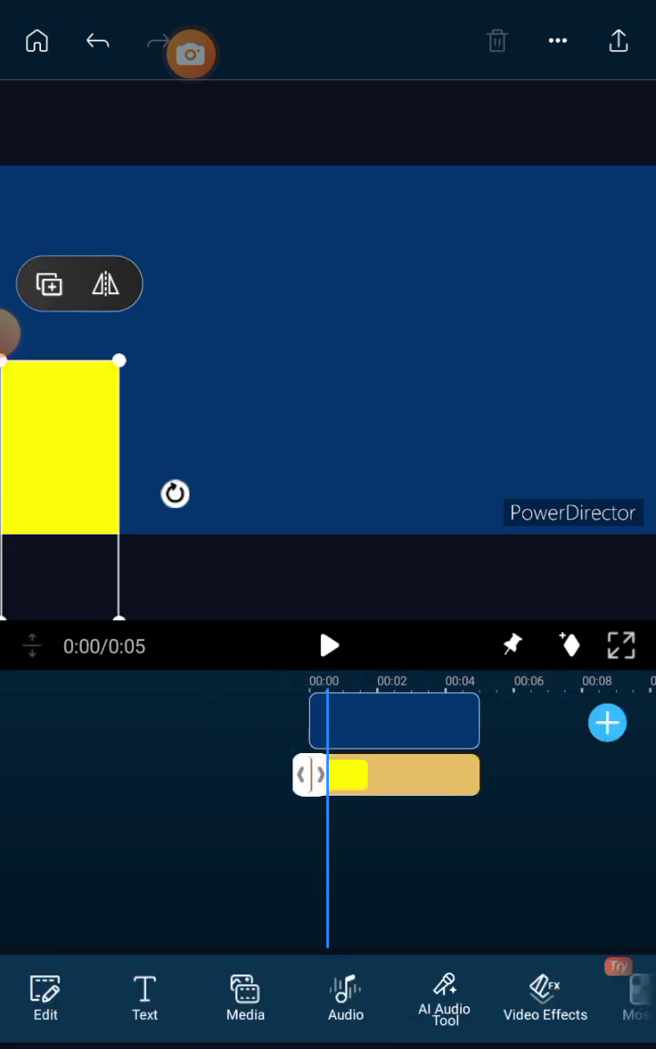
Trim the yellow overlay clip down to a very short duration
left_click(410, 774)
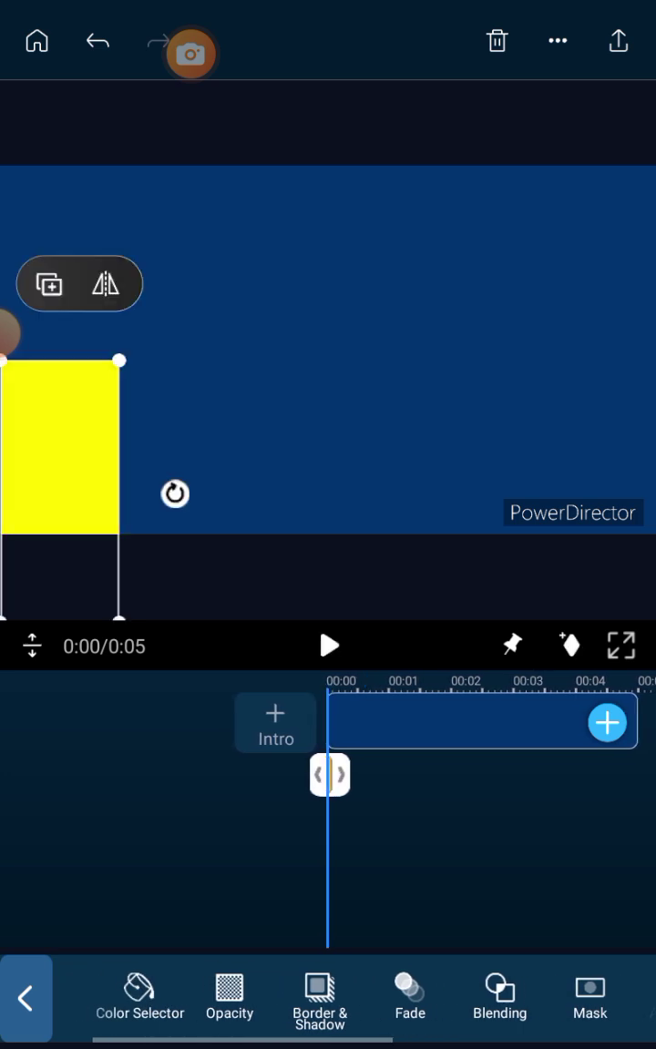
left_click_drag(547, 993, 182, 993)
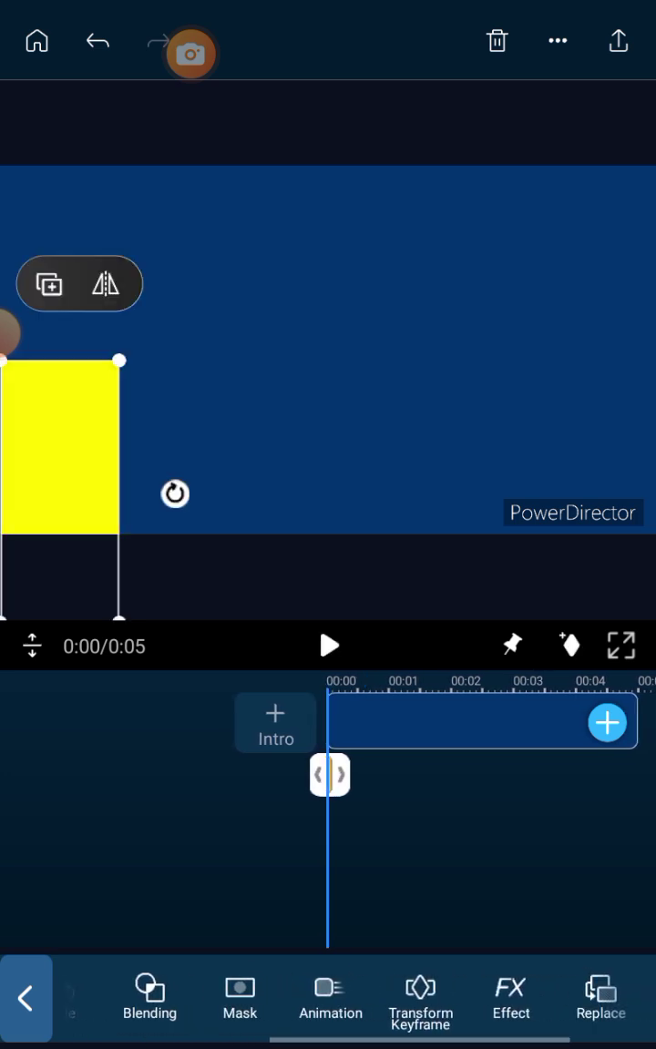
left_click_drag(456, 993, 283, 993)
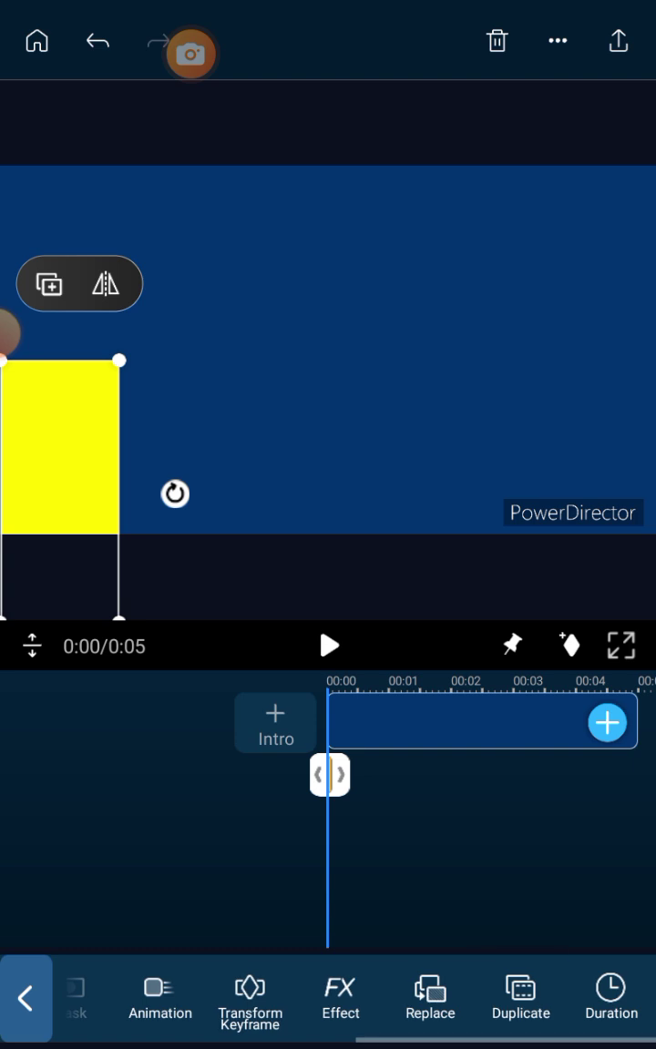
left_click_drag(501, 820, 330, 820)
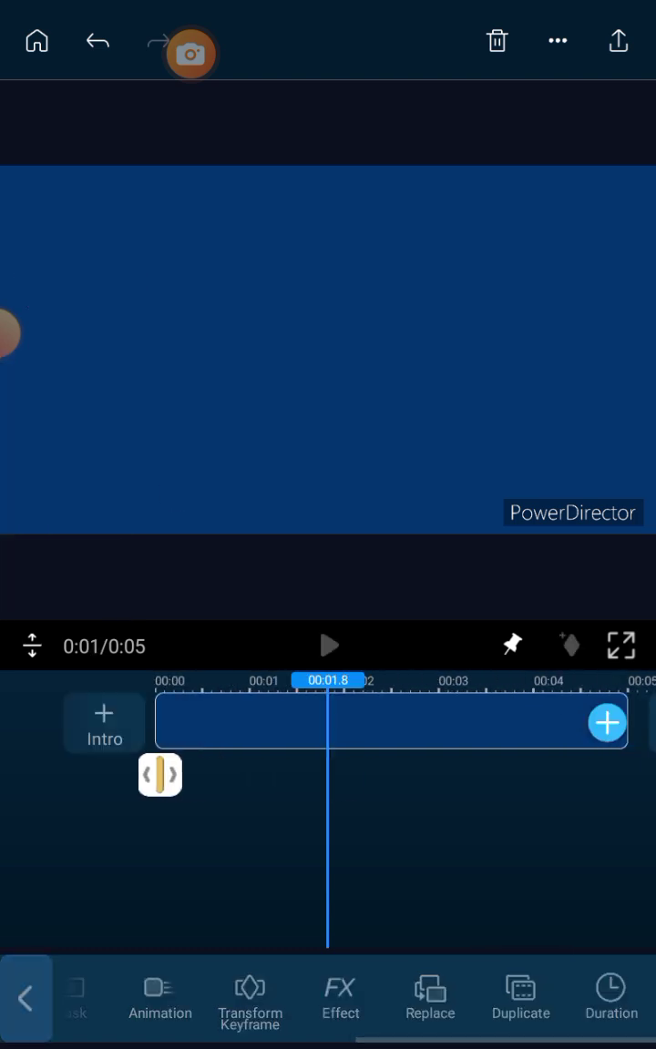
scroll(328, 775, "up", 3)
Zoom the timeline and shift the next short yellow copy slightly right in the frame
left_click_drag(273, 820, 416, 820)
left_click_drag(364, 820, 511, 820)
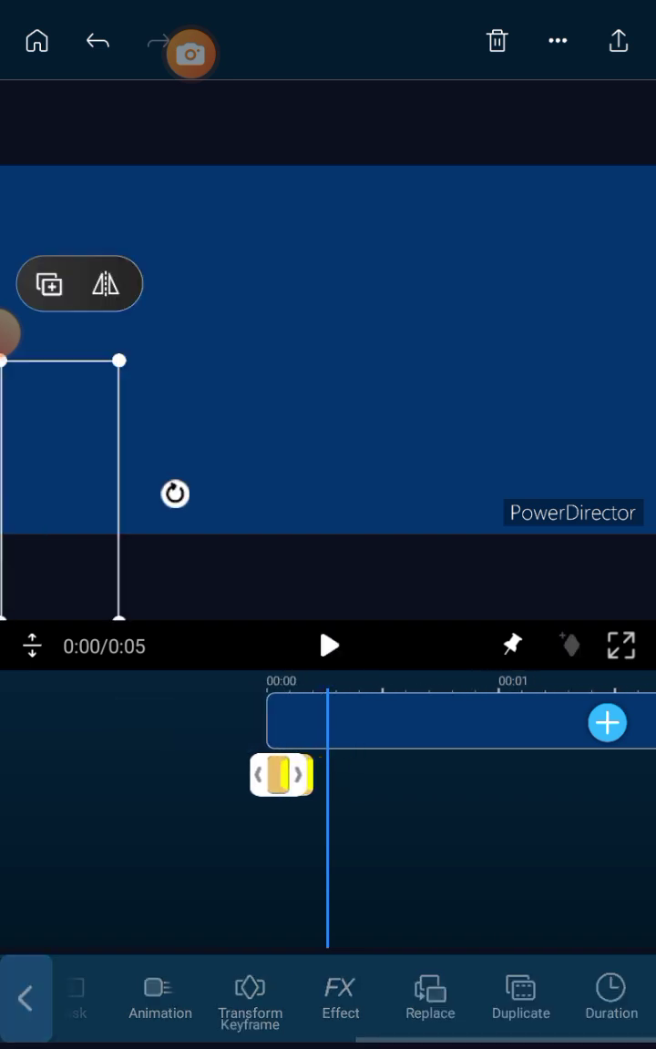
left_click_drag(364, 819, 370, 820)
left_click_drag(6, 334, 7, 334)
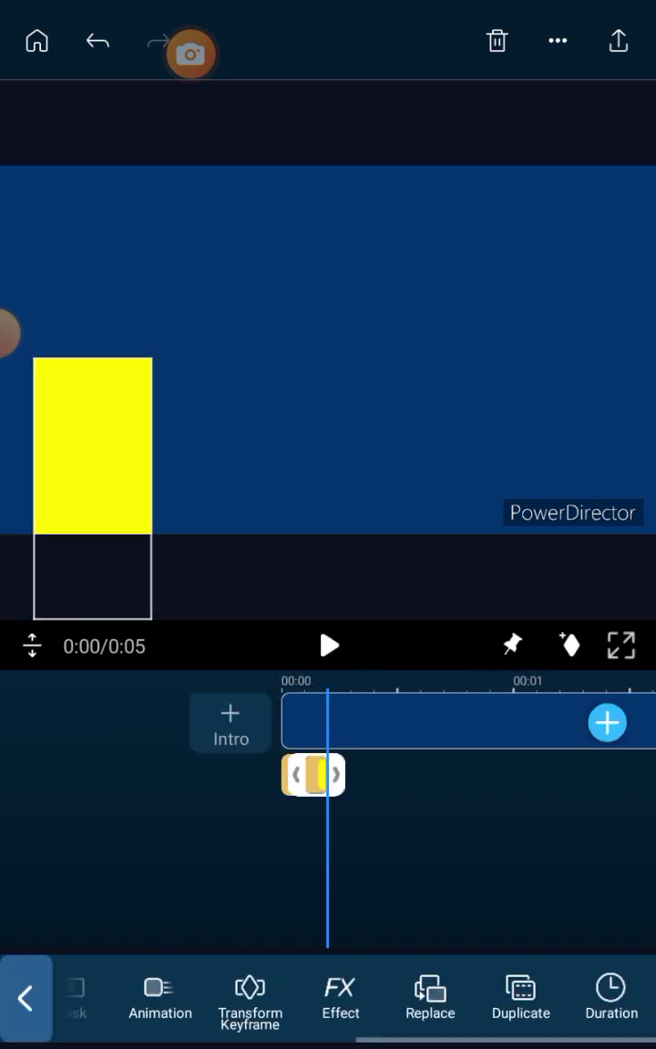
left_click(5, 334)
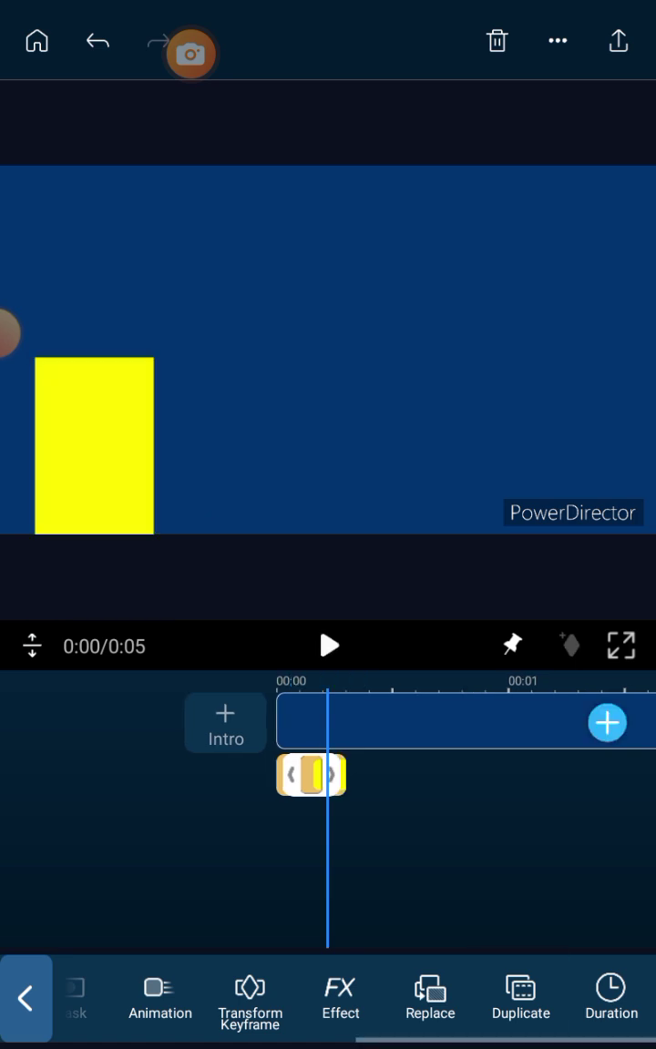
left_click(5, 334)
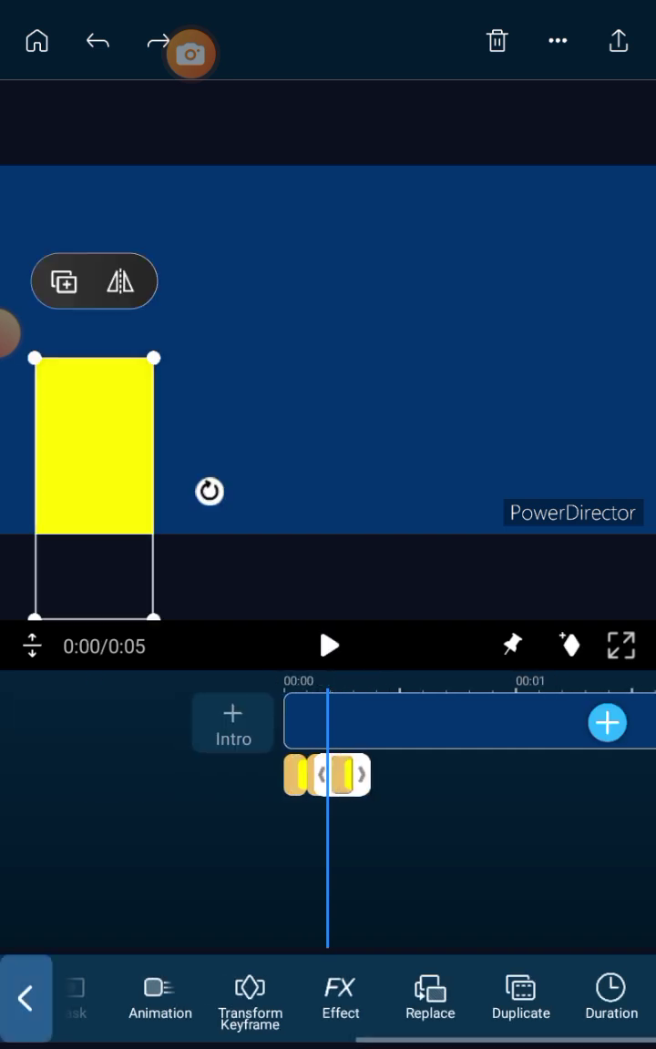
Move the next short yellow copies progressively further right, glancing at the Mask panel
left_click_drag(94, 447, 132, 446)
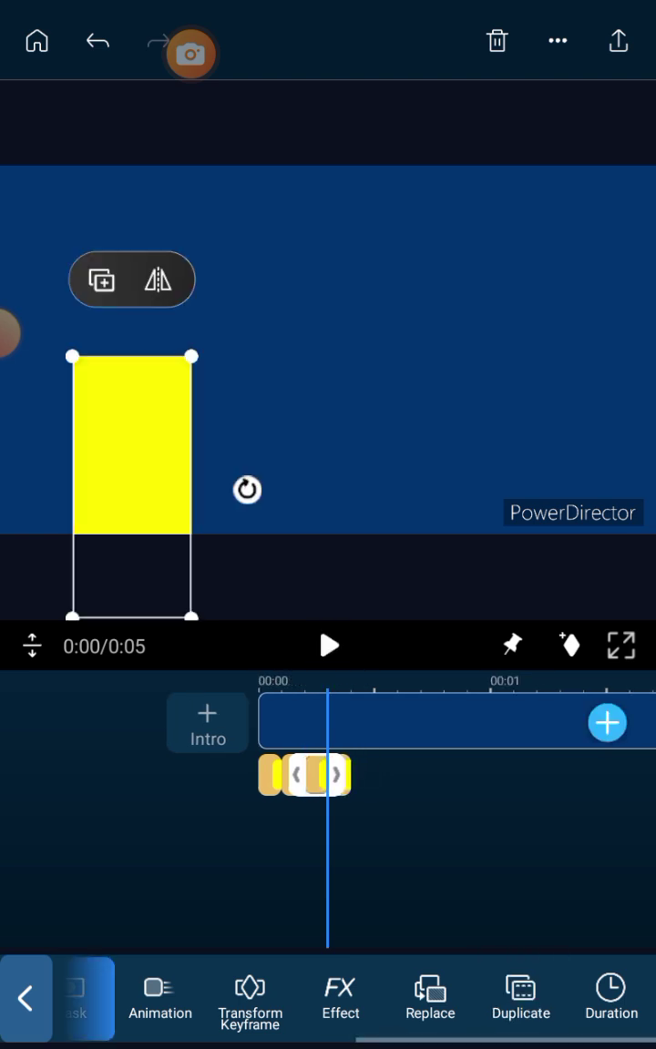
left_click(83, 998)
left_click(23, 994)
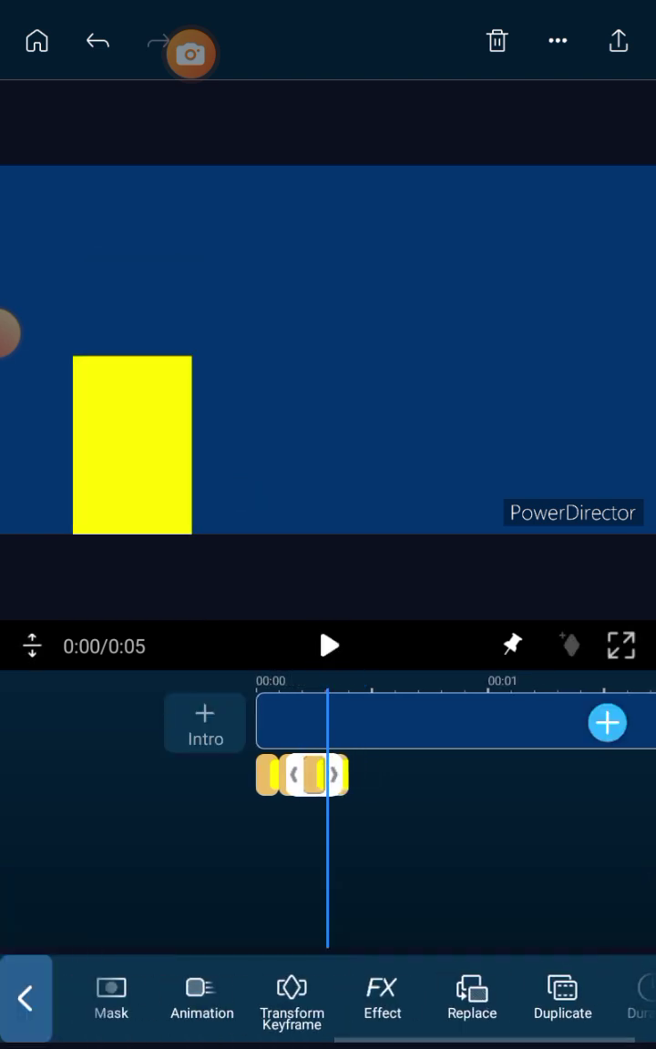
left_click(182, 866)
left_click(323, 774)
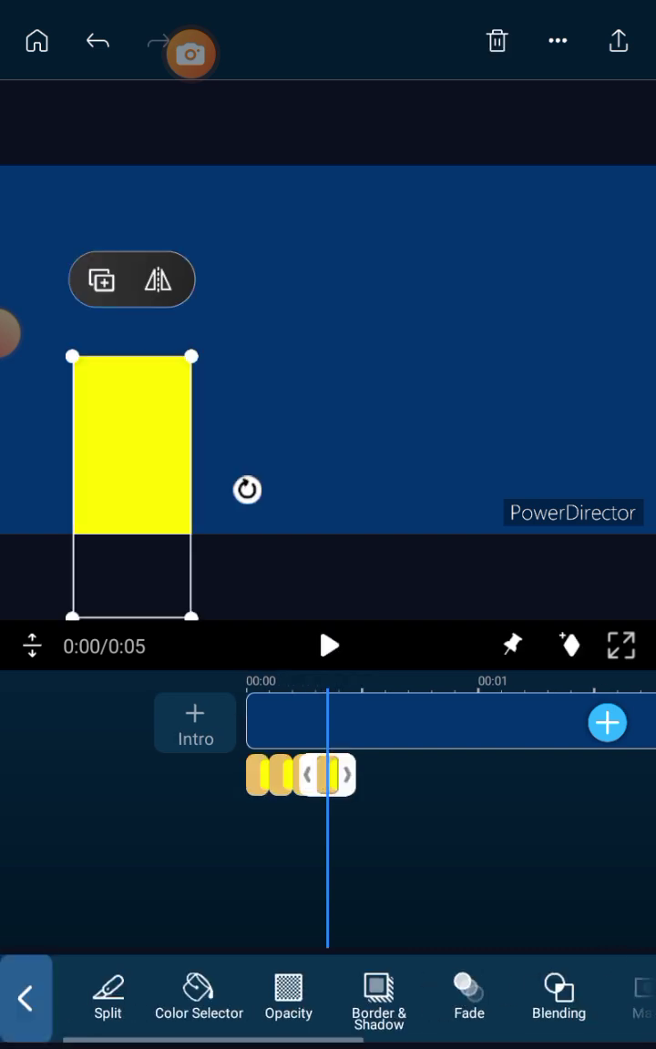
left_click_drag(132, 446, 222, 447)
left_click_drag(473, 998, 154, 997)
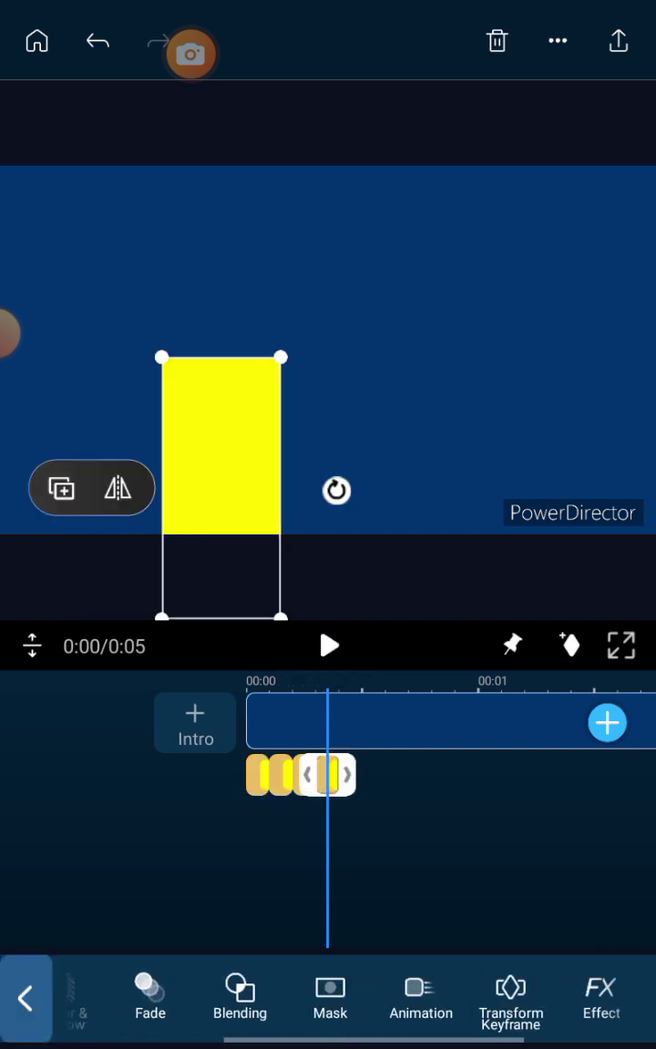
Look through the Mask and In/Out Animation options for the overlay clip
left_click(215, 995)
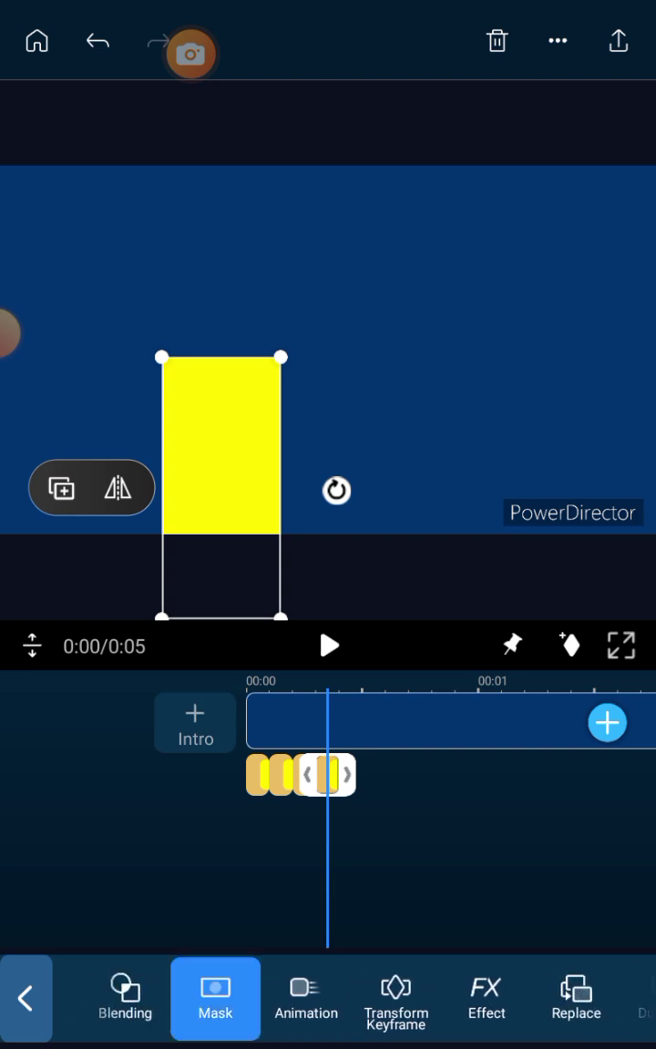
left_click_drag(455, 998, 346, 997)
left_click(176, 995)
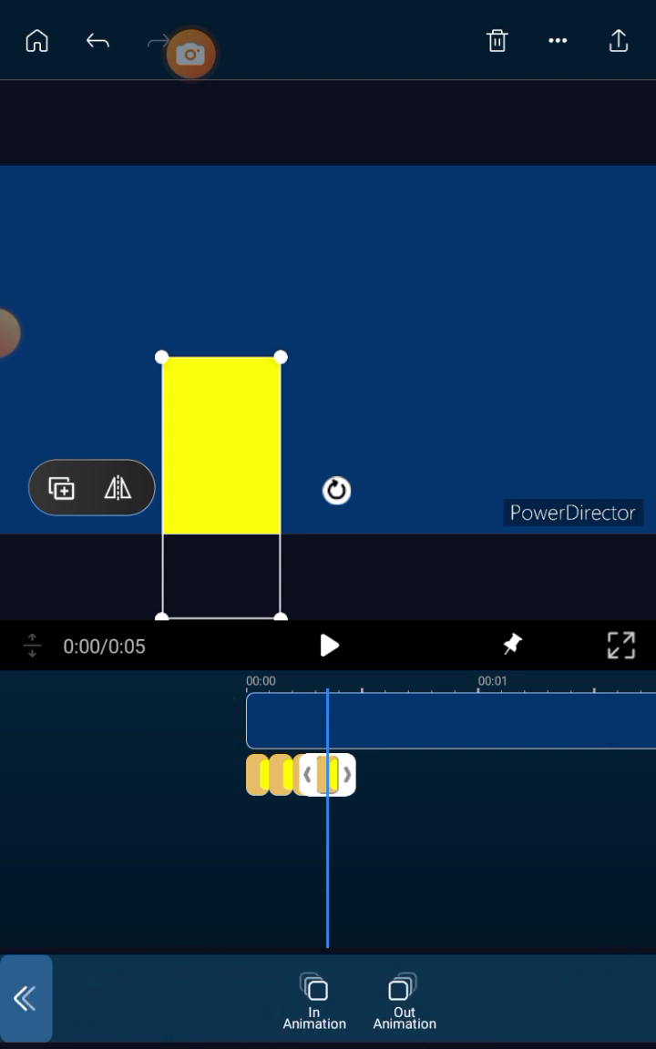
left_click(26, 998)
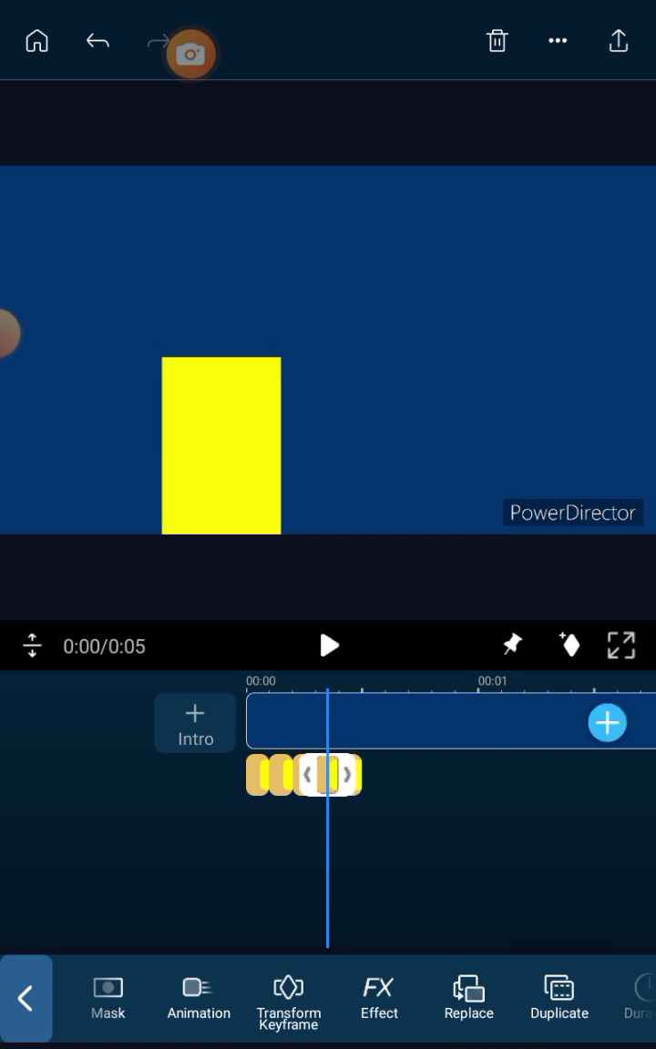
left_click(26, 999)
Move the next short yellow copy further right in the frame
left_click(337, 774)
left_click_drag(221, 447, 369, 446)
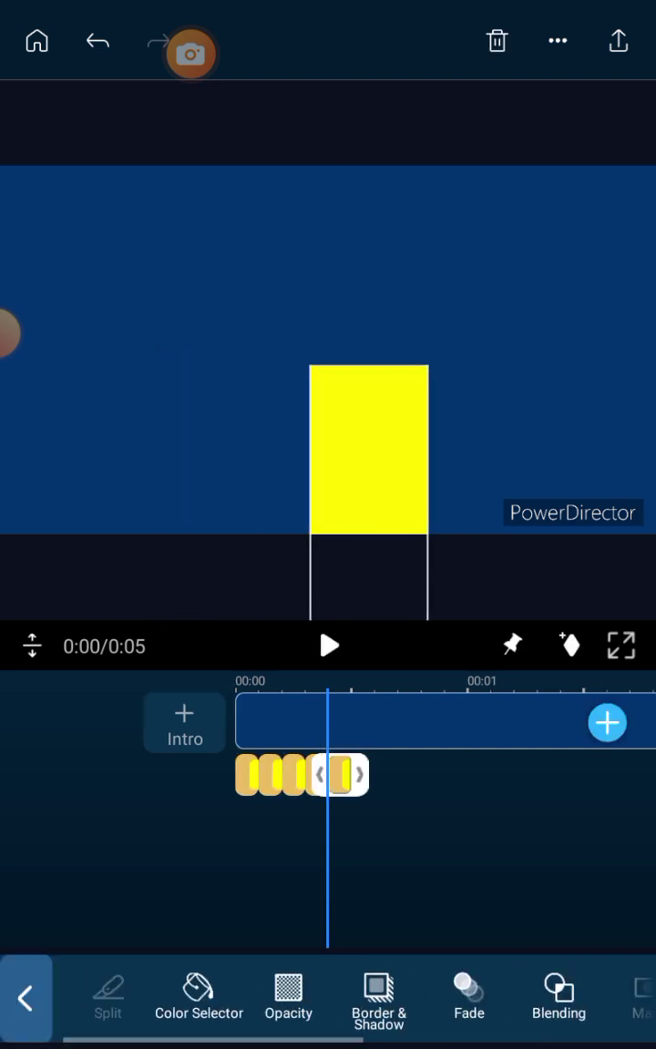
left_click_drag(364, 997, 282, 997)
left_click_drag(474, 997, 219, 997)
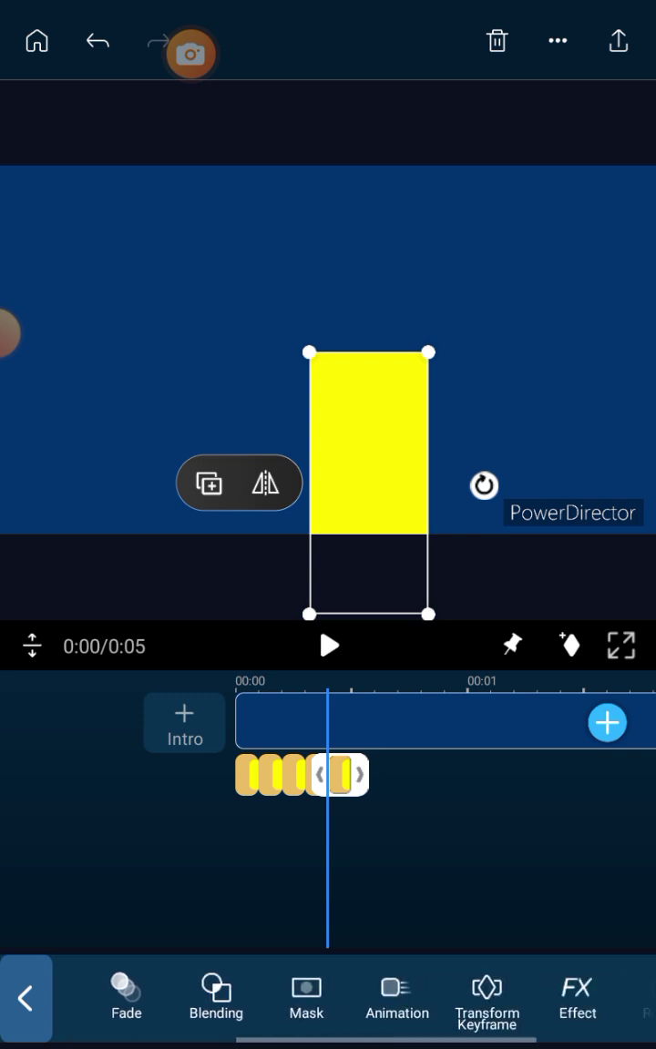
left_click_drag(455, 997, 246, 997)
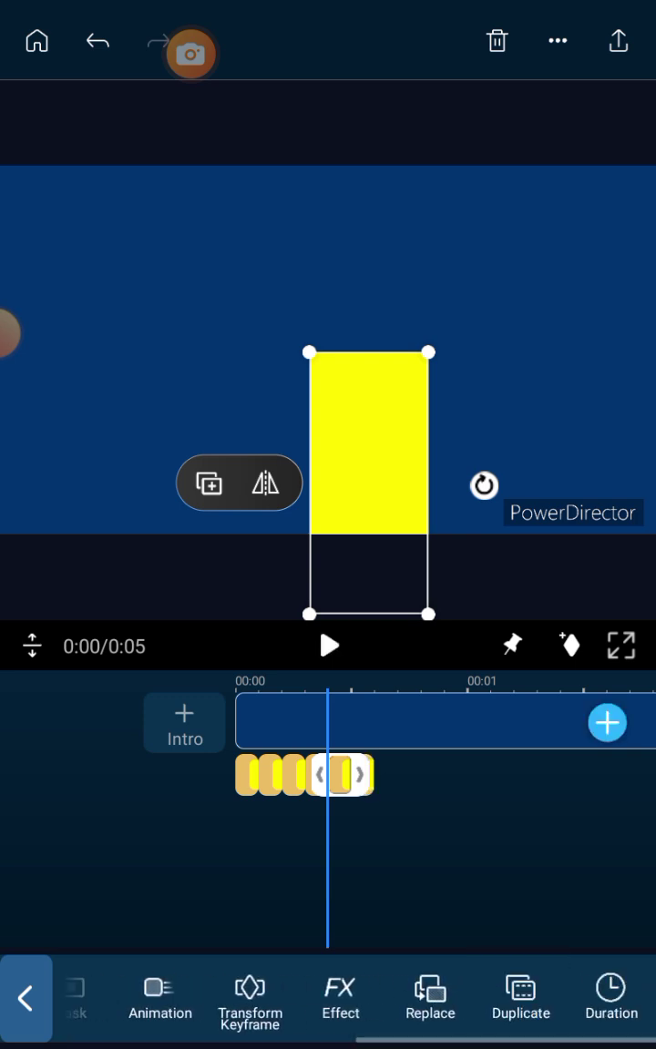
Move the newest yellow copy further right and slightly up, near the frame's centre
left_click(26, 998)
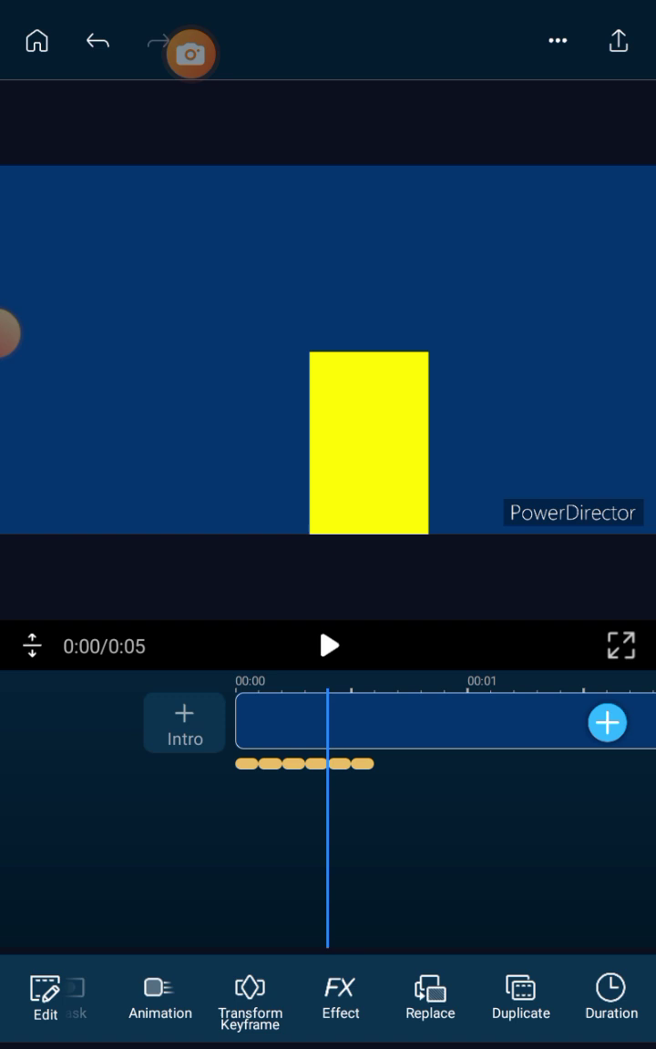
left_click(339, 775)
left_click_drag(369, 437, 536, 419)
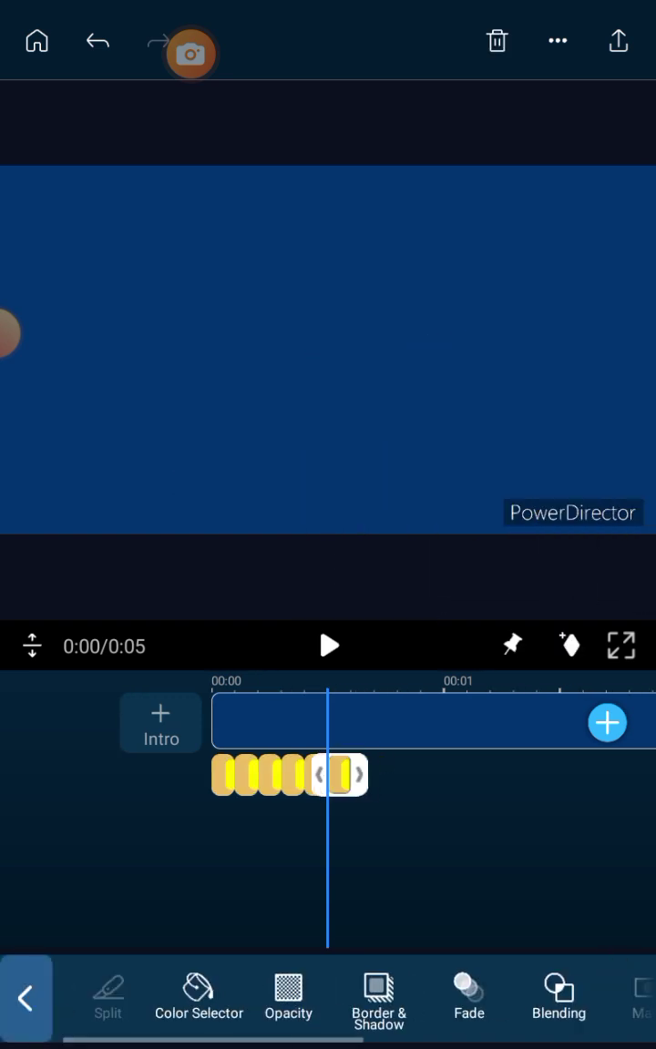
left_click(26, 998)
left_click(410, 722)
left_click(25, 998)
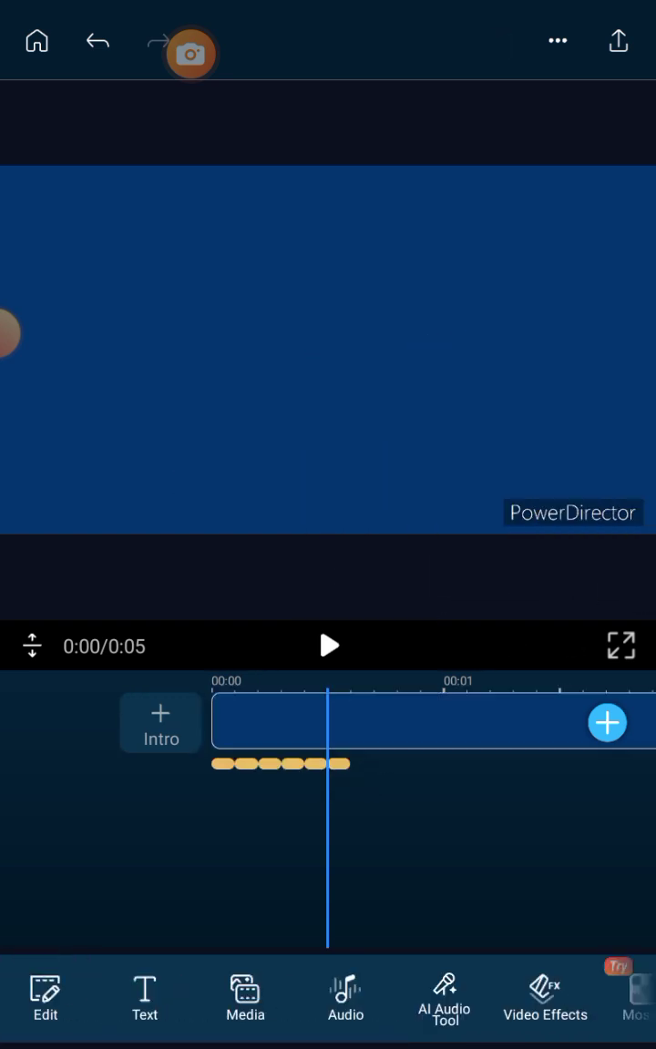
Preview the yellow stepping sequence and bring up the photo picker
left_click(329, 646)
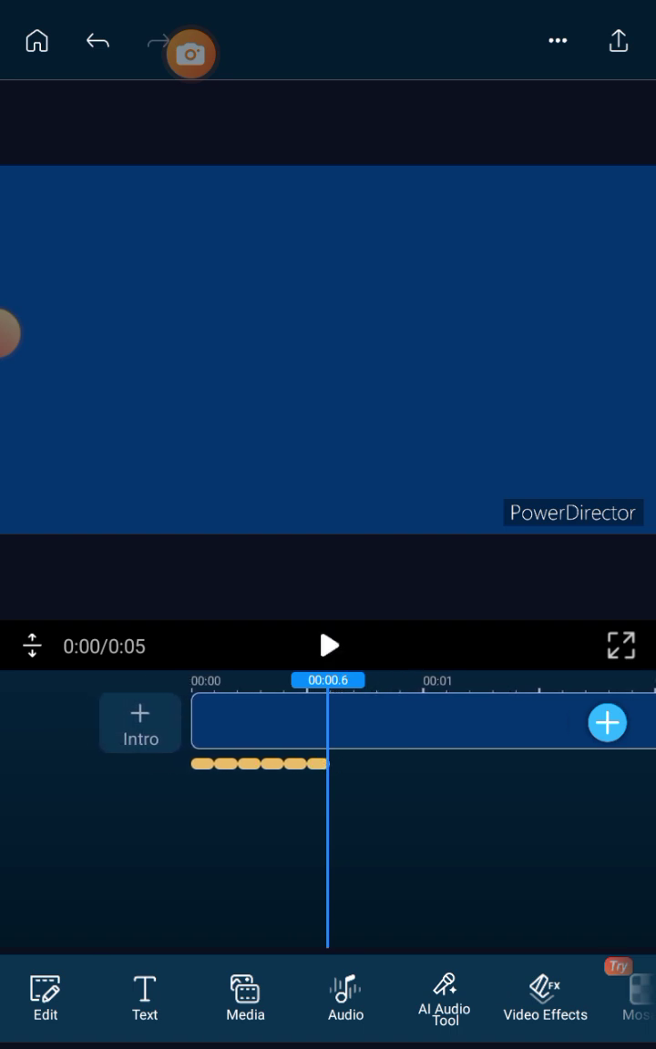
left_click(245, 998)
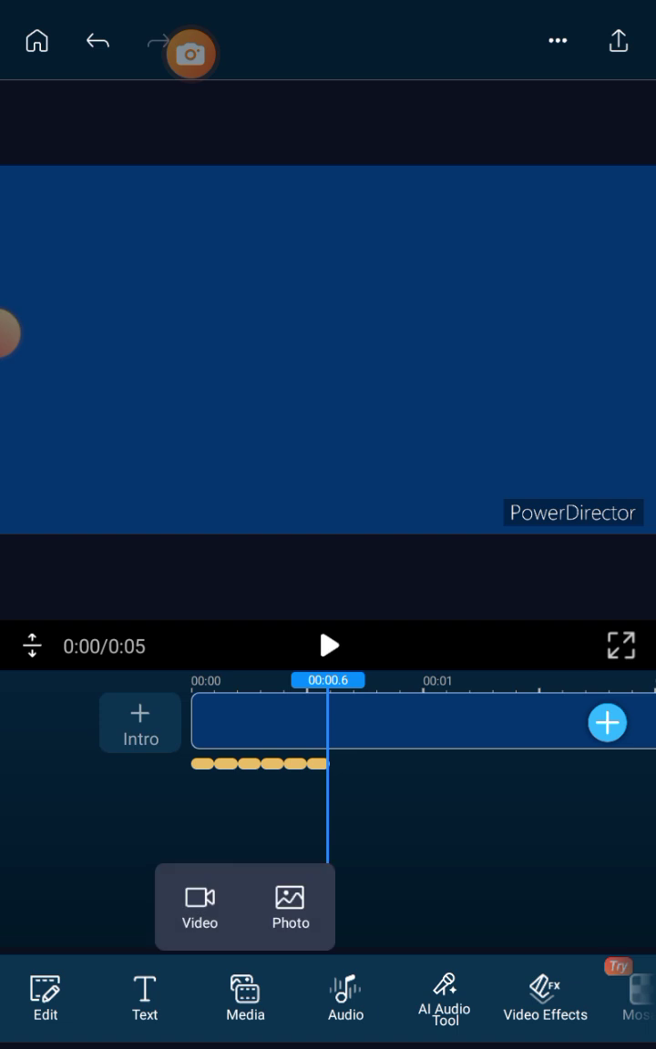
key("Escape")
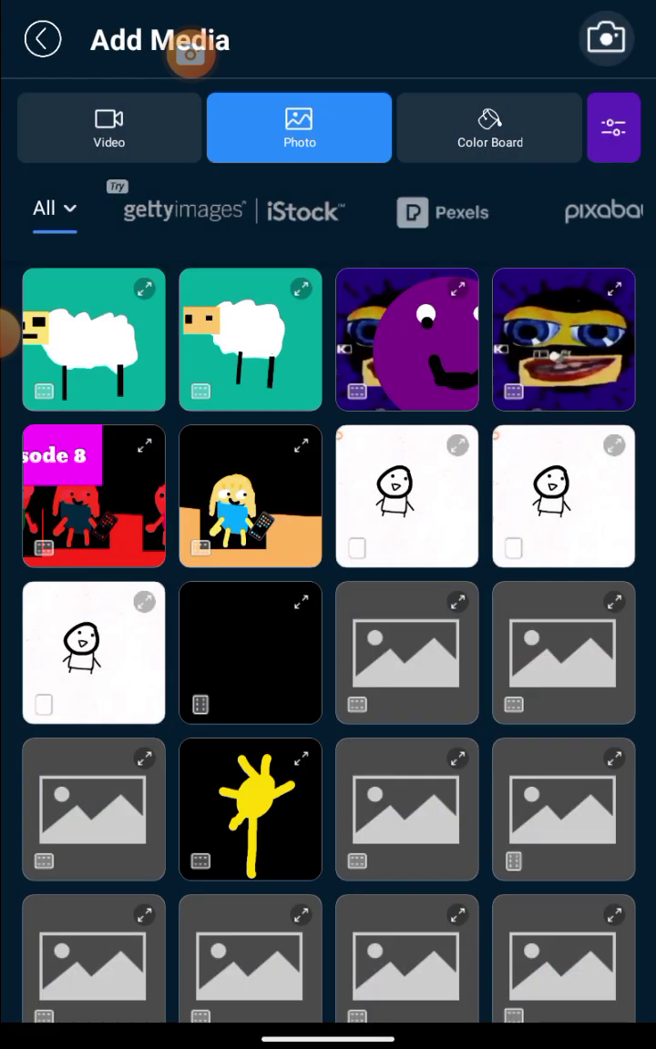
scroll(328, 547, "down", 4)
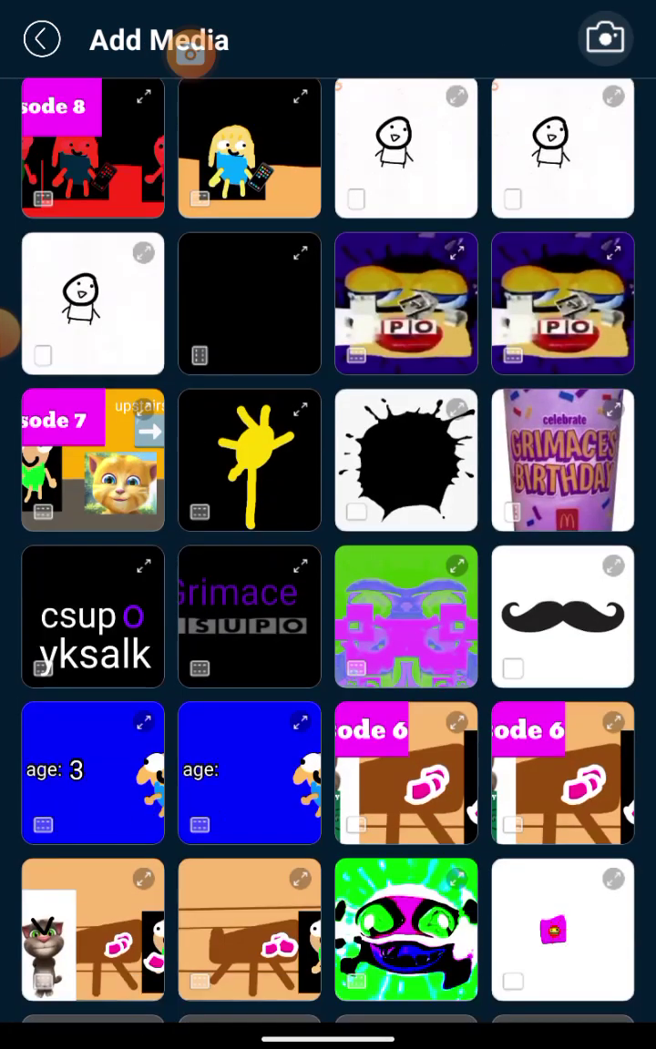
scroll(328, 547, "up", 4)
Add the Ginger cat photo from the XRecorder0 album as an overlay clip
left_click(53, 193)
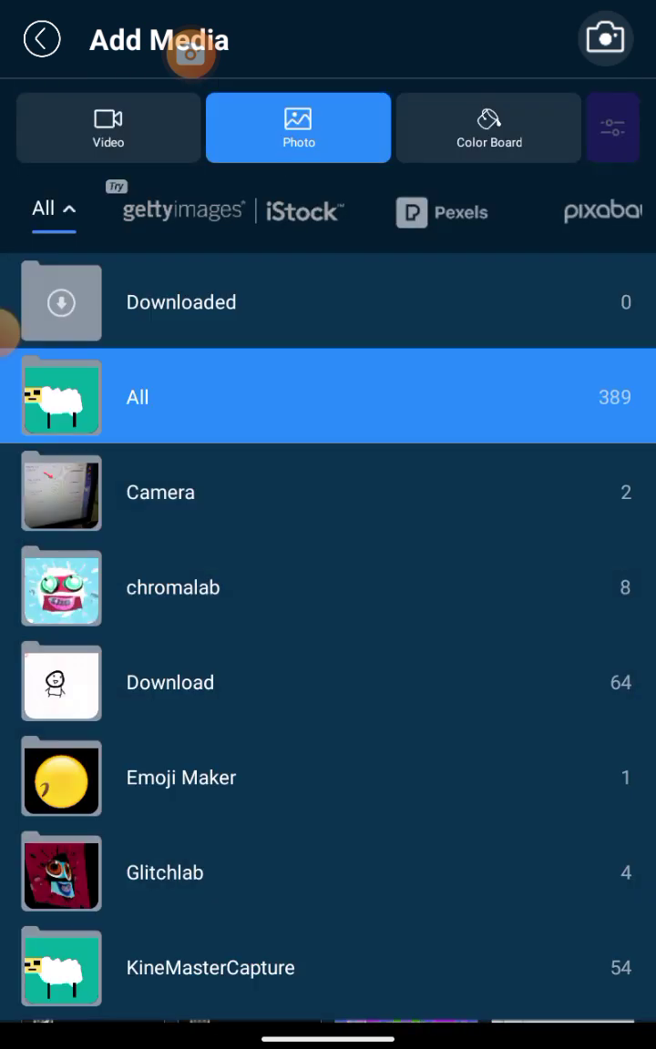
scroll(328, 583, "down", 7)
scroll(328, 638, "down", 5)
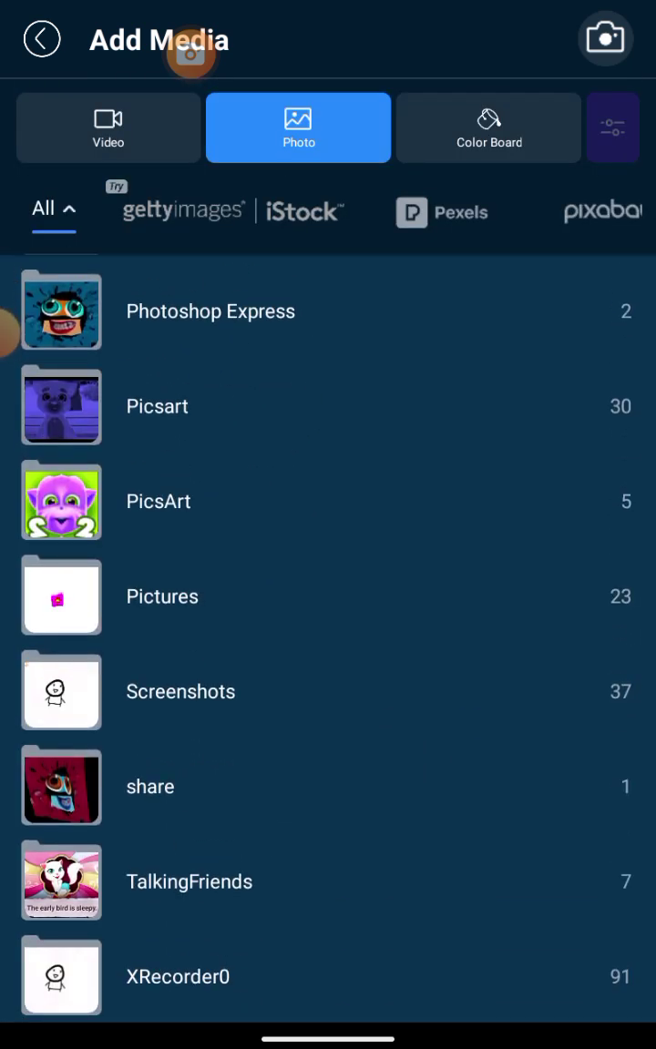
scroll(328, 638, "up", 1)
scroll(328, 637, "down", 1)
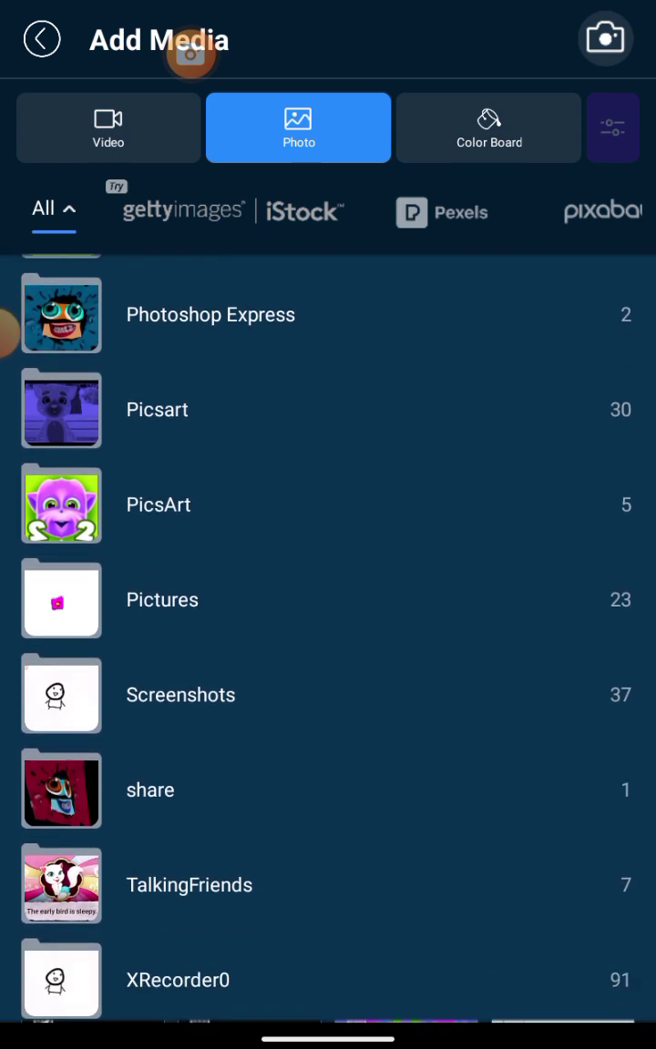
left_click(178, 980)
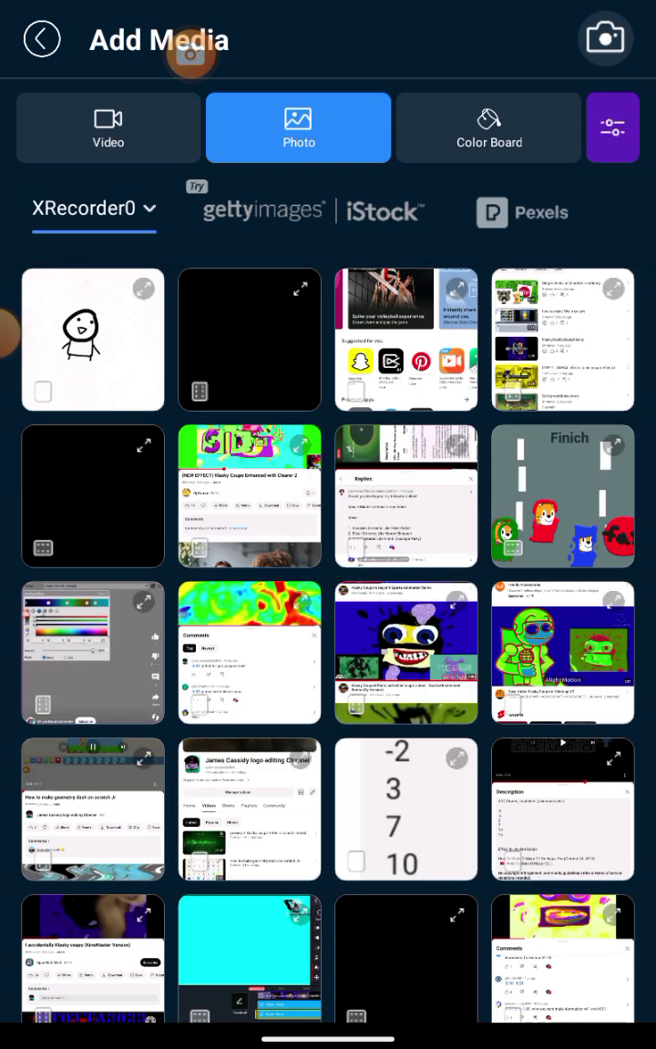
scroll(328, 546, "down", 2)
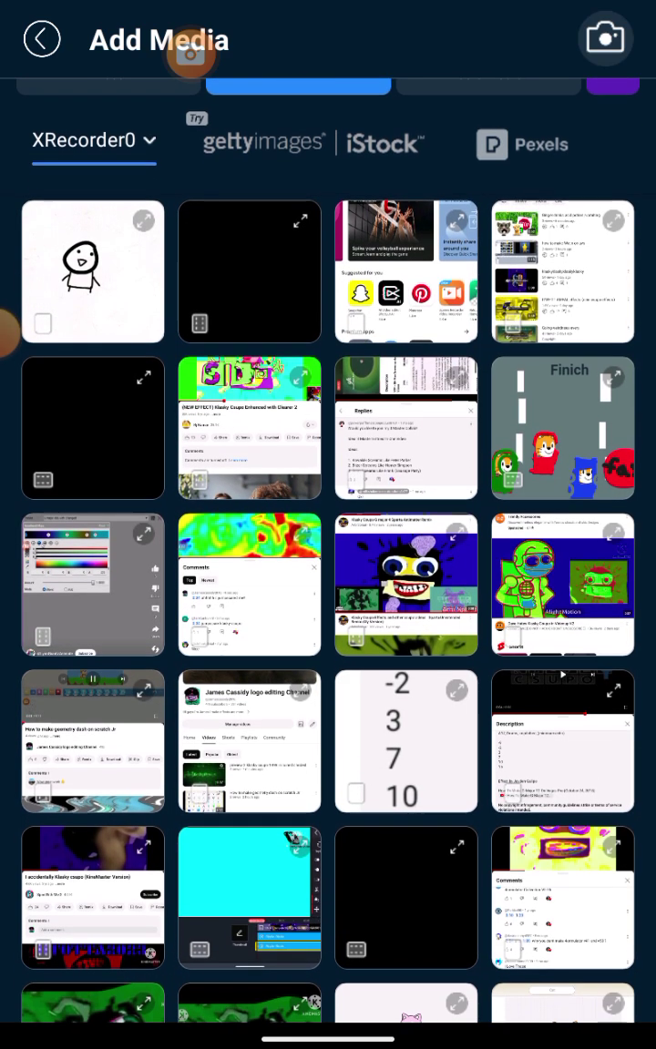
scroll(327, 547, "down", 10)
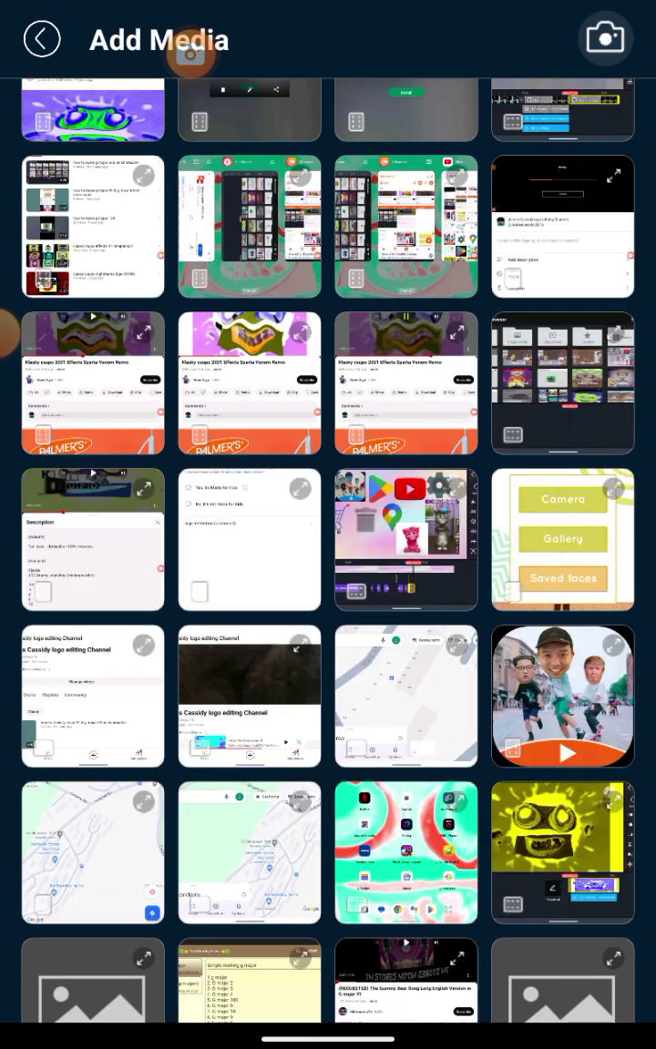
scroll(328, 546, "down", 5)
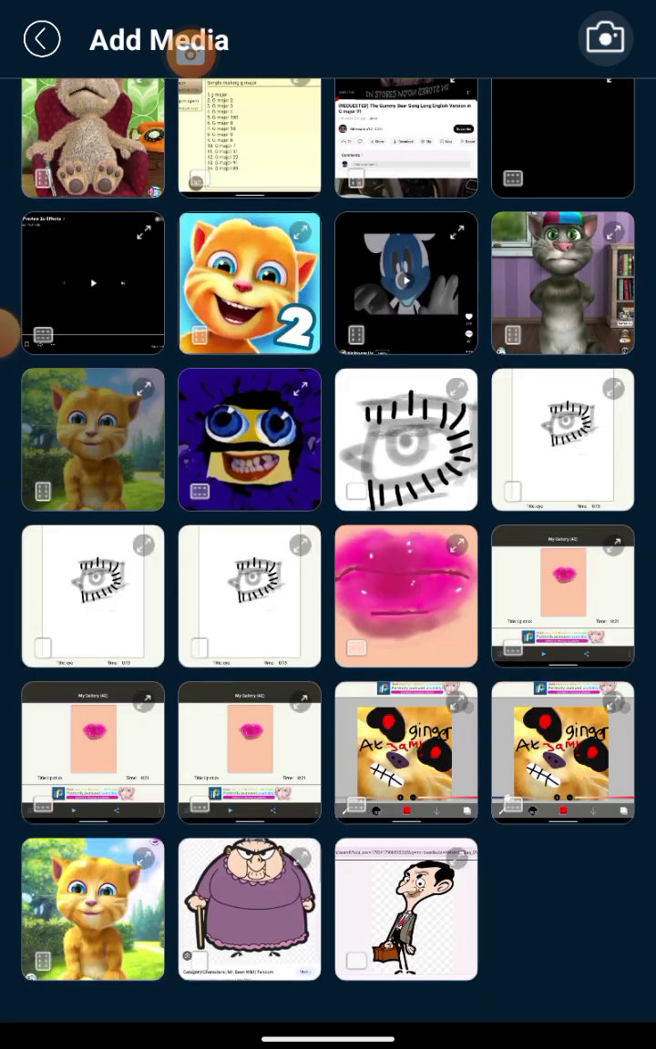
left_click(93, 910)
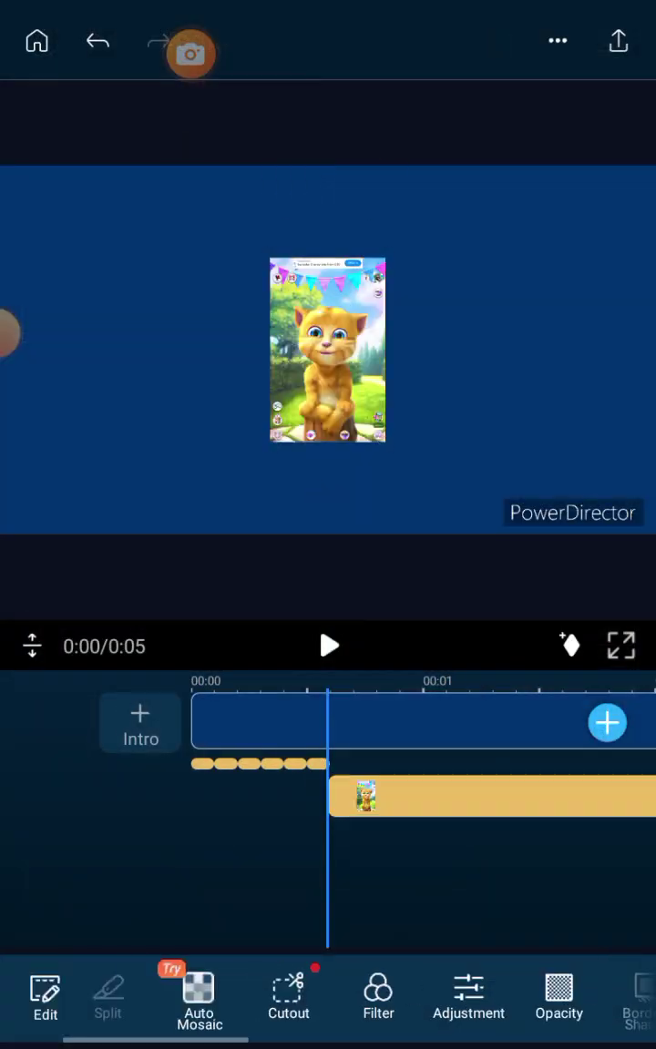
Enlarge the Ginger photo slightly and apply a rectangular mask to it
left_click(328, 351)
mouse_move(364, 410)
left_mouse_down()
mouse_move(429, 492)
mouse_move(455, 510)
left_mouse_up()
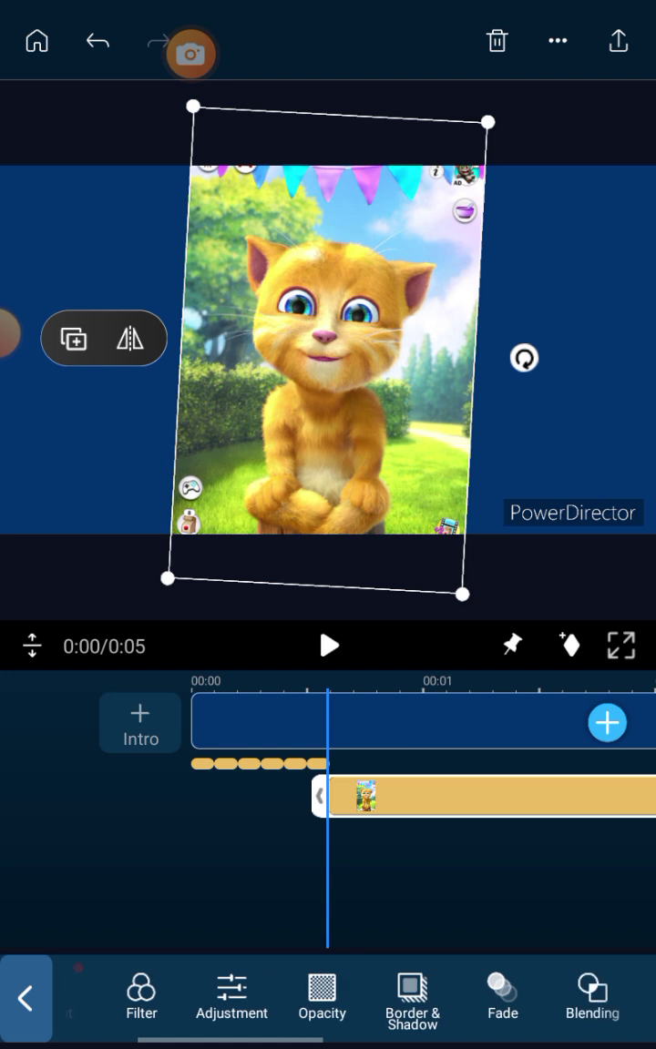
left_click_drag(501, 998, 91, 998)
left_click(273, 998)
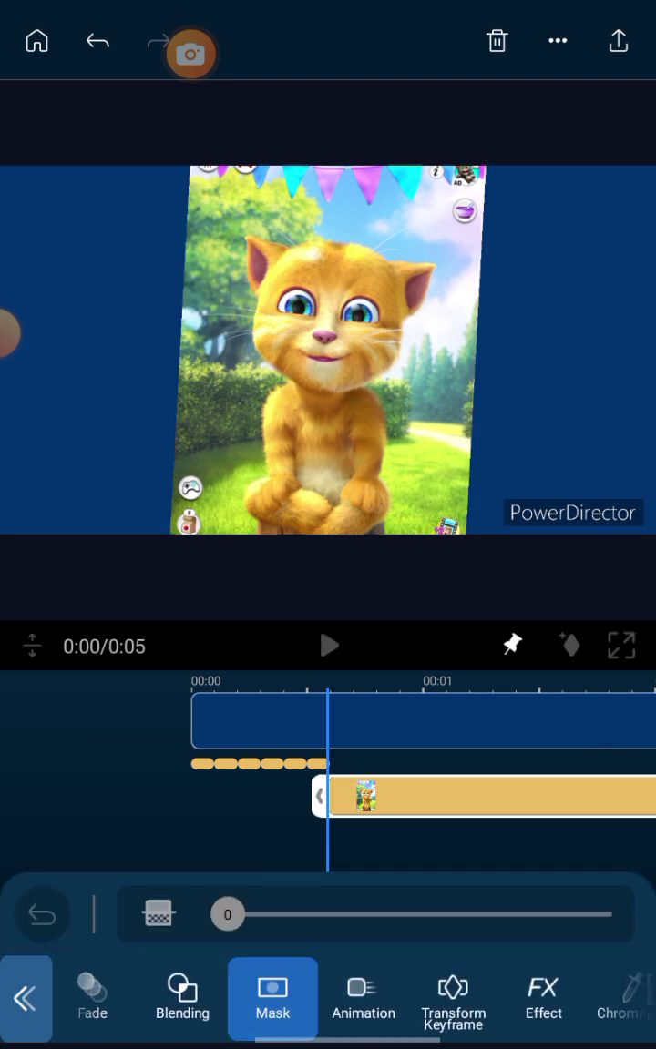
left_click(492, 993)
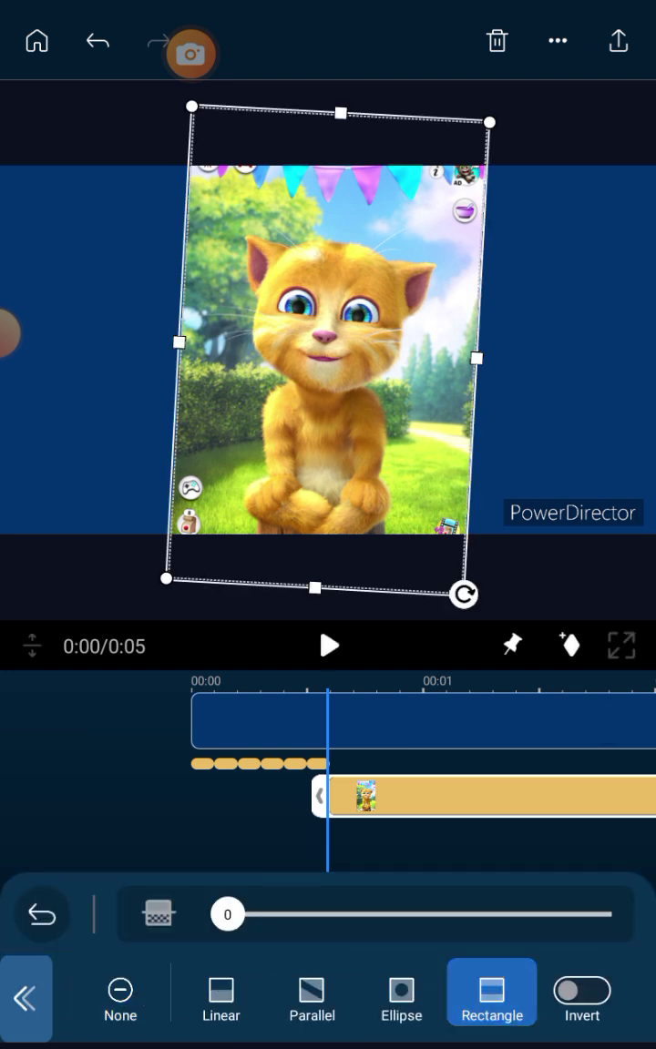
Crop the rectangle mask tightly around the cat's face and confirm it
left_click_drag(315, 588, 325, 399)
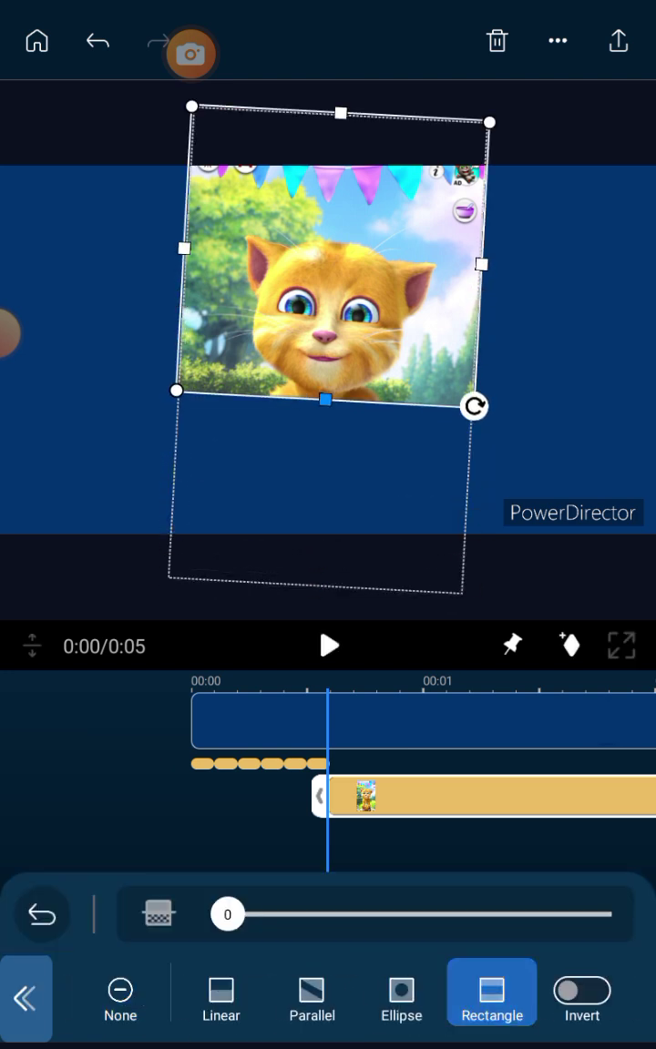
left_click_drag(481, 265, 404, 261)
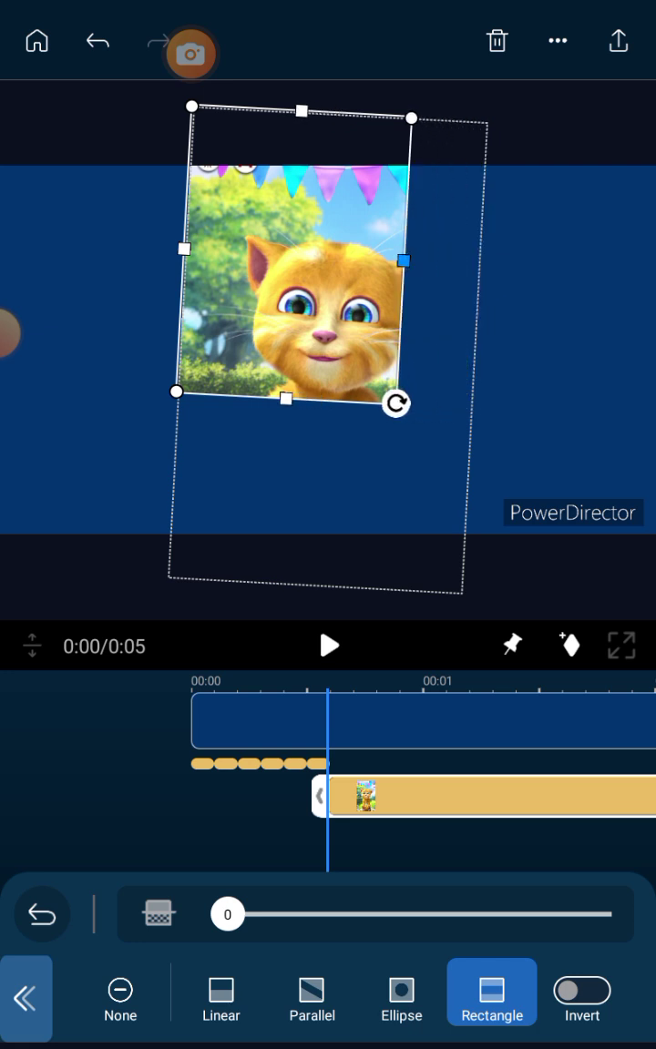
mouse_move(293, 256)
left_mouse_down()
mouse_move(354, 293)
mouse_move(332, 279)
mouse_move(309, 278)
mouse_move(288, 256)
left_mouse_up()
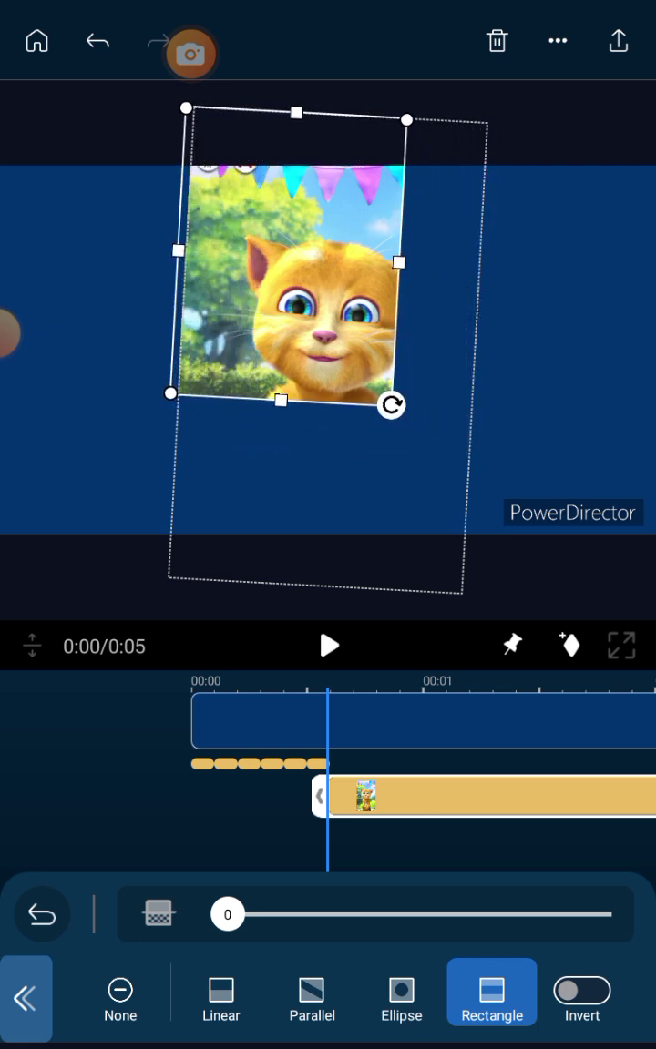
left_click_drag(179, 250, 270, 255)
left_click_drag(336, 115, 328, 261)
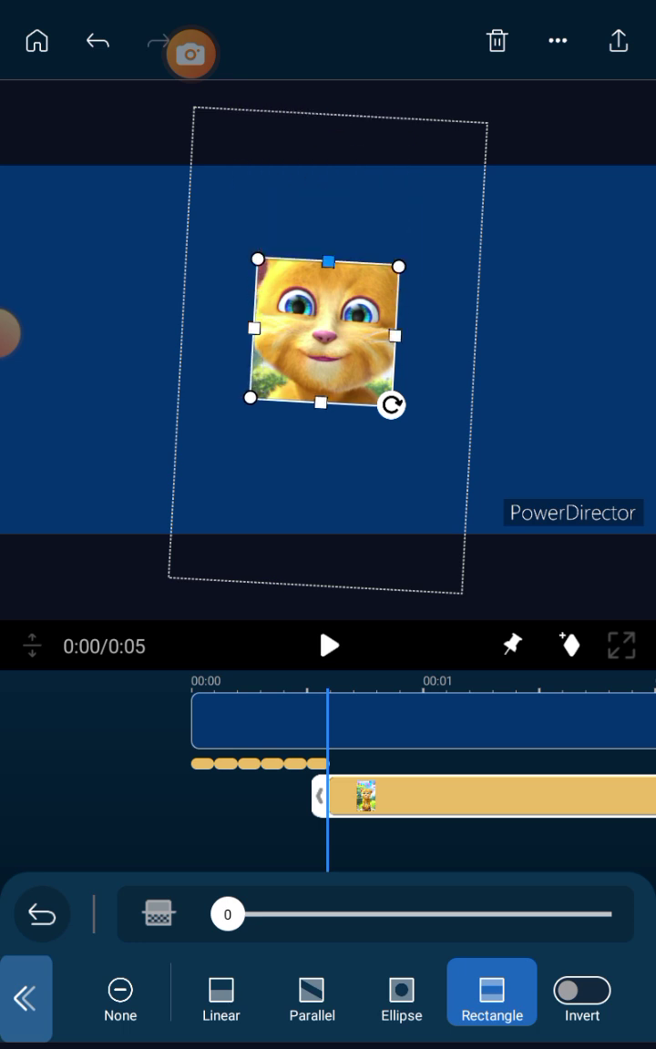
left_click_drag(395, 335, 431, 336)
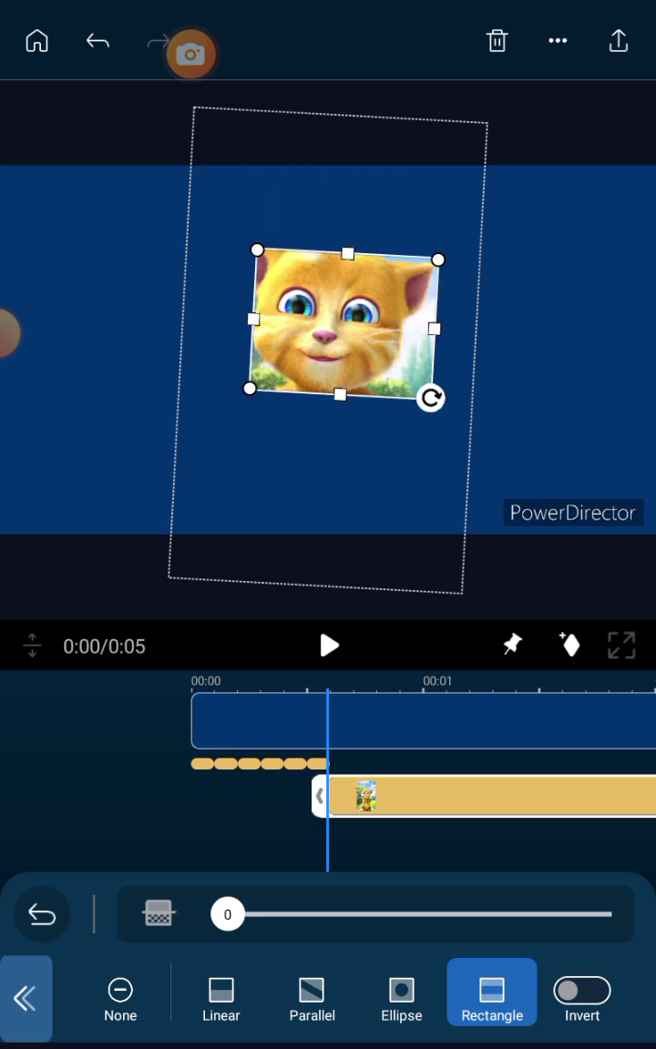
mouse_move(342, 331)
left_mouse_down()
mouse_move(336, 304)
mouse_move(335, 319)
left_mouse_up()
left_click(25, 999)
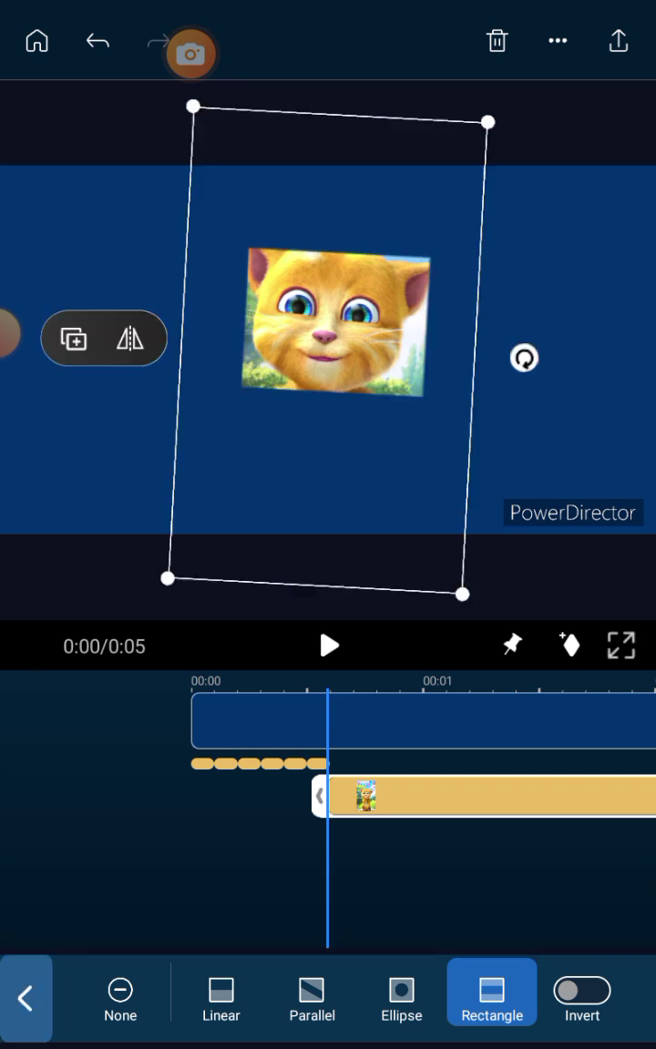
Enlarge and straighten the cropped face, centre it, and play back to check
mouse_move(523, 357)
left_mouse_down()
mouse_move(583, 350)
mouse_move(597, 364)
mouse_move(642, 350)
mouse_move(647, 355)
mouse_move(629, 357)
left_mouse_up()
left_click_drag(337, 301, 337, 353)
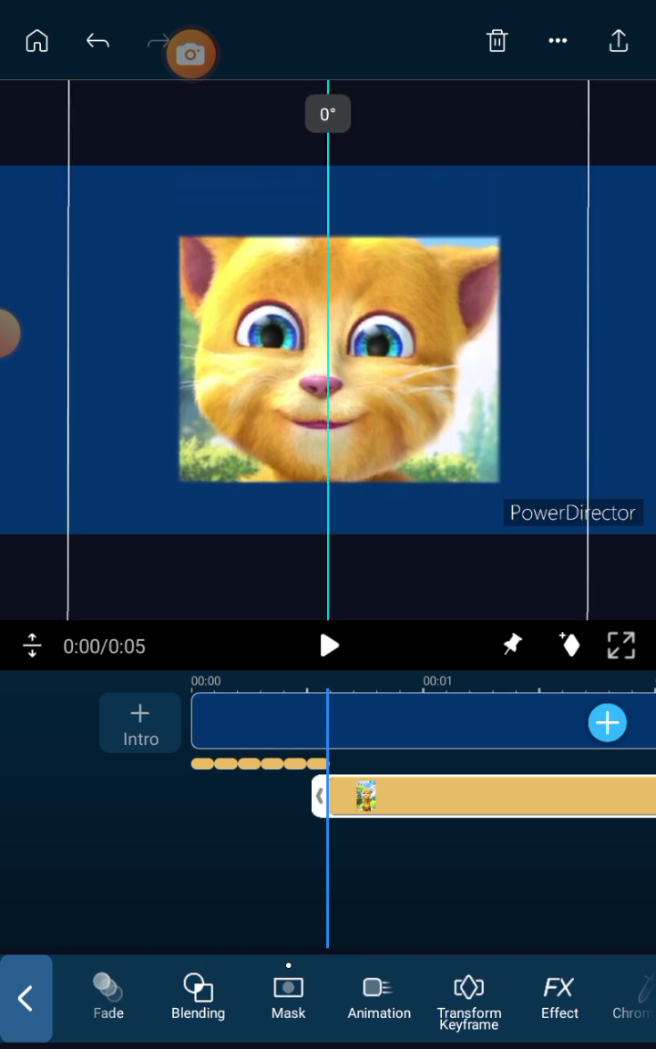
left_click(330, 646)
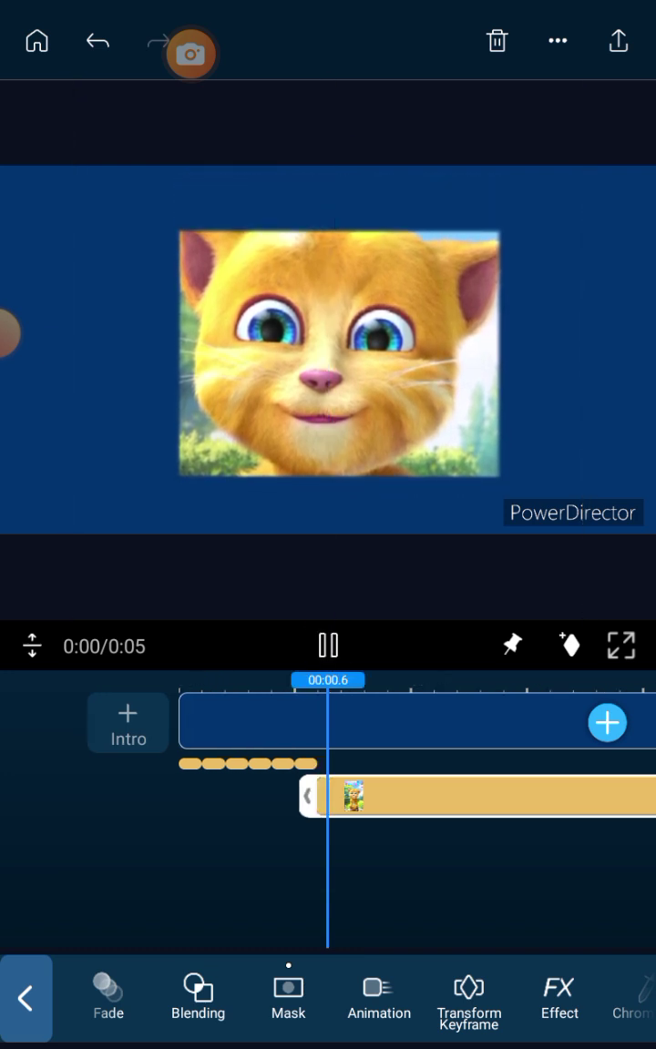
left_click(364, 720)
Return the playhead to the project start and bring up the video picker
left_click(365, 866)
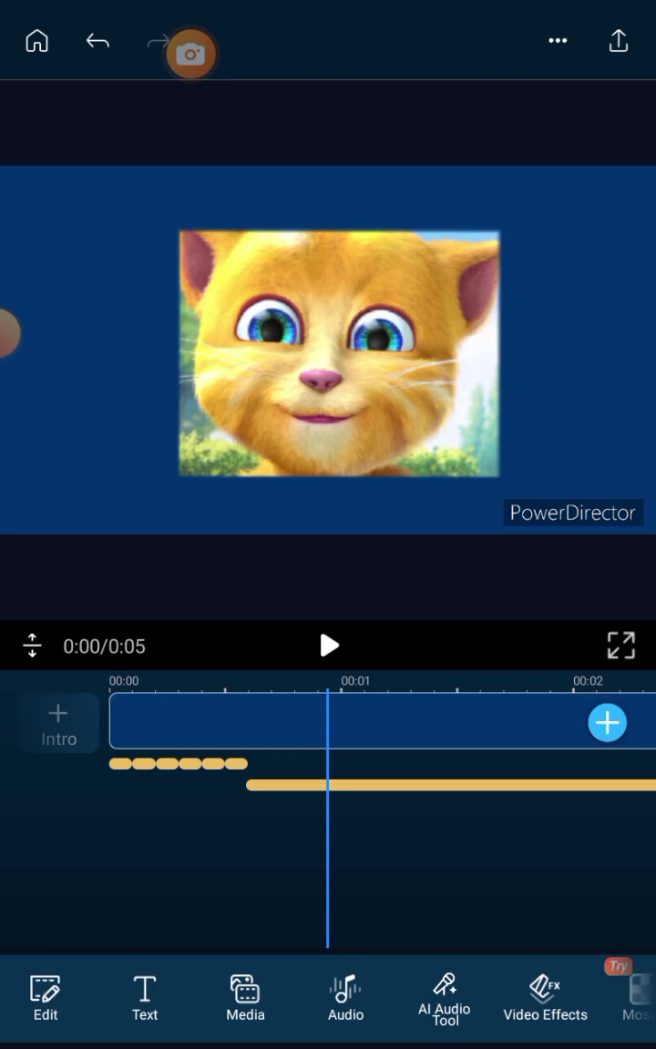
left_click_drag(274, 865, 323, 866)
left_click_drag(274, 865, 443, 866)
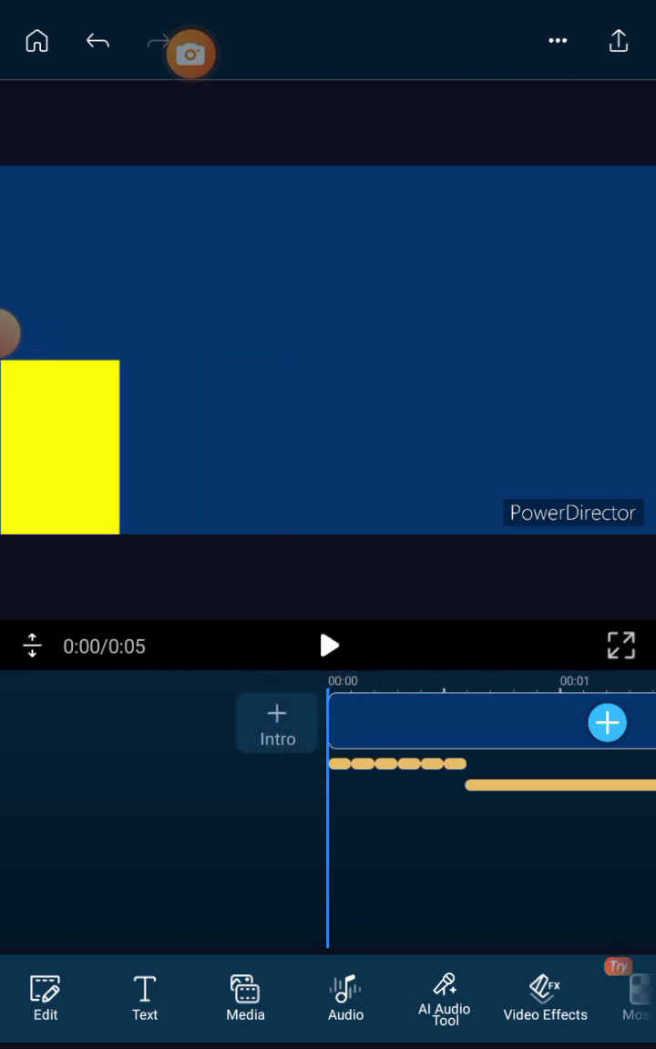
left_click(245, 993)
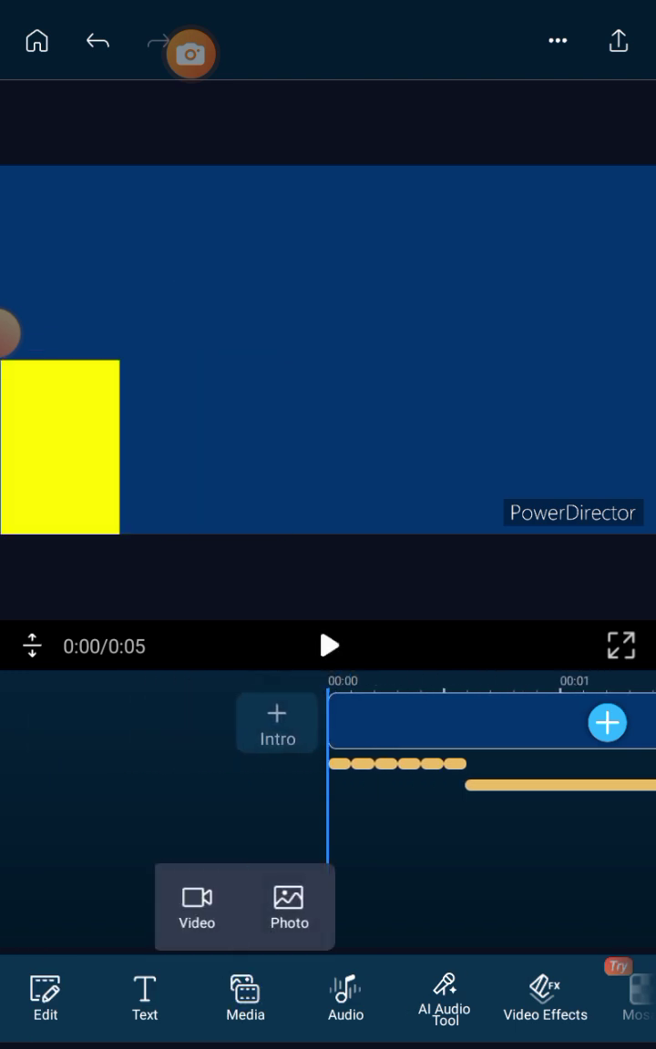
left_click(180, 815)
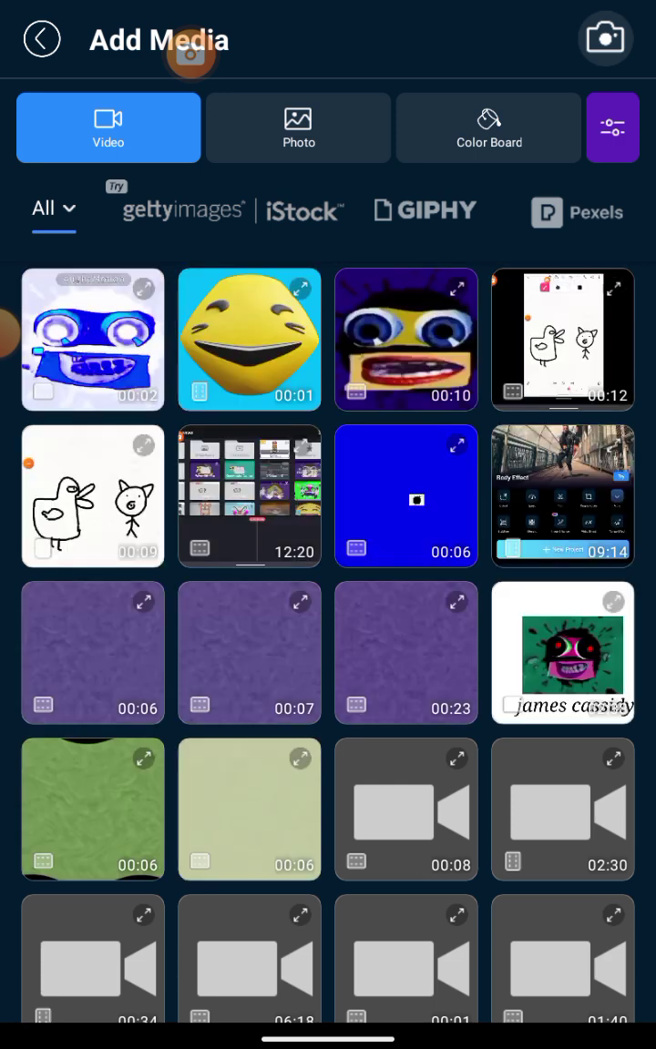
Browse the video folder list and open the KineMaster folder
left_click(53, 209)
scroll(328, 583, "down", 3)
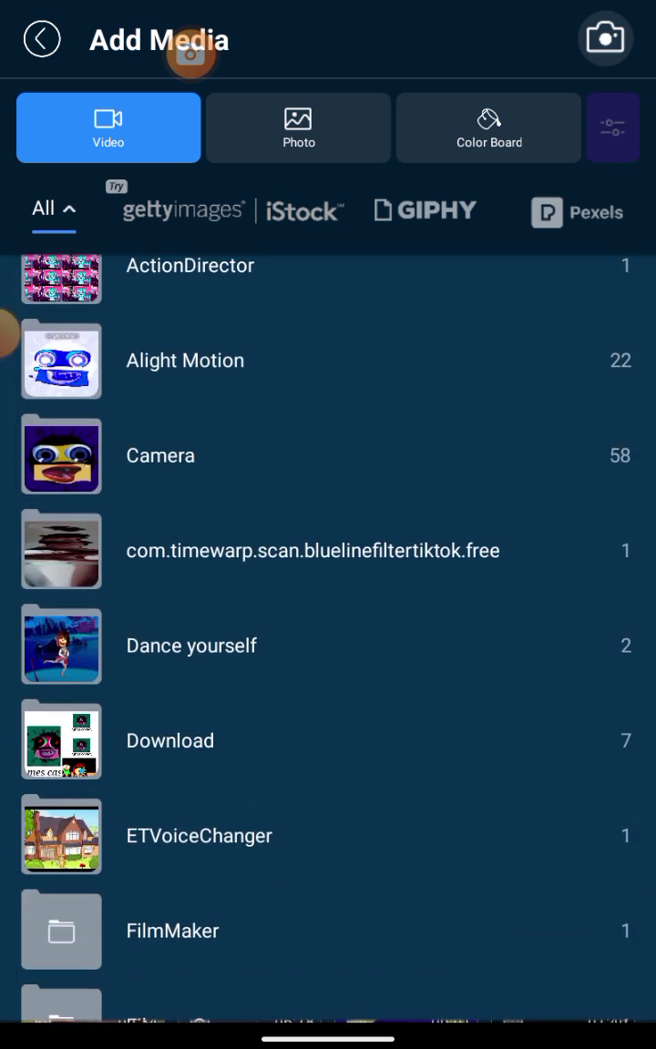
scroll(328, 583, "up", 4)
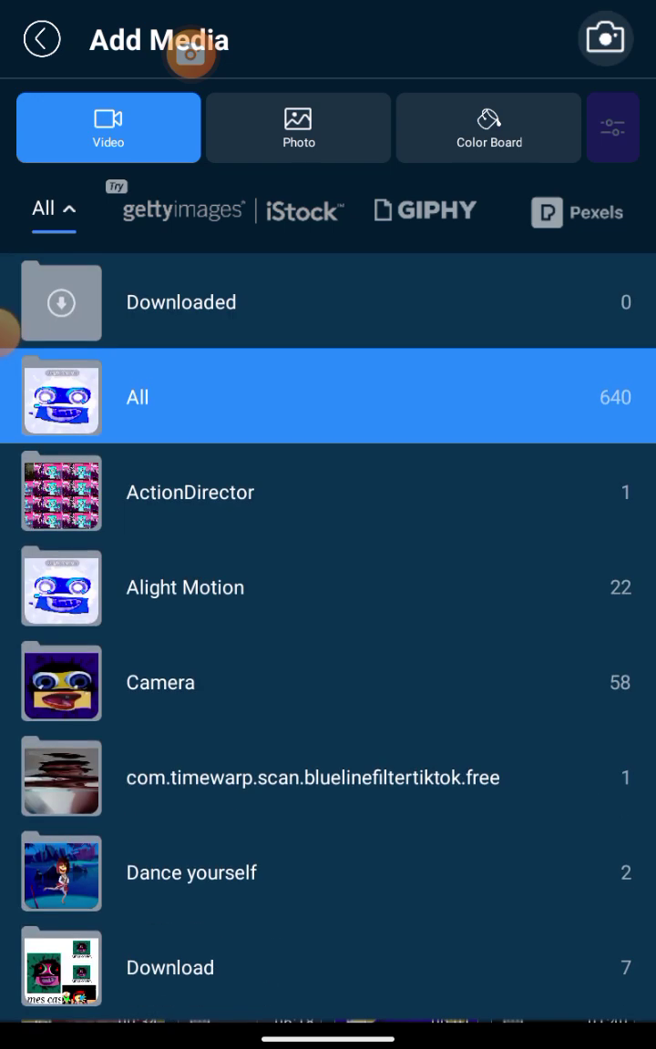
left_click(328, 397)
left_click(53, 208)
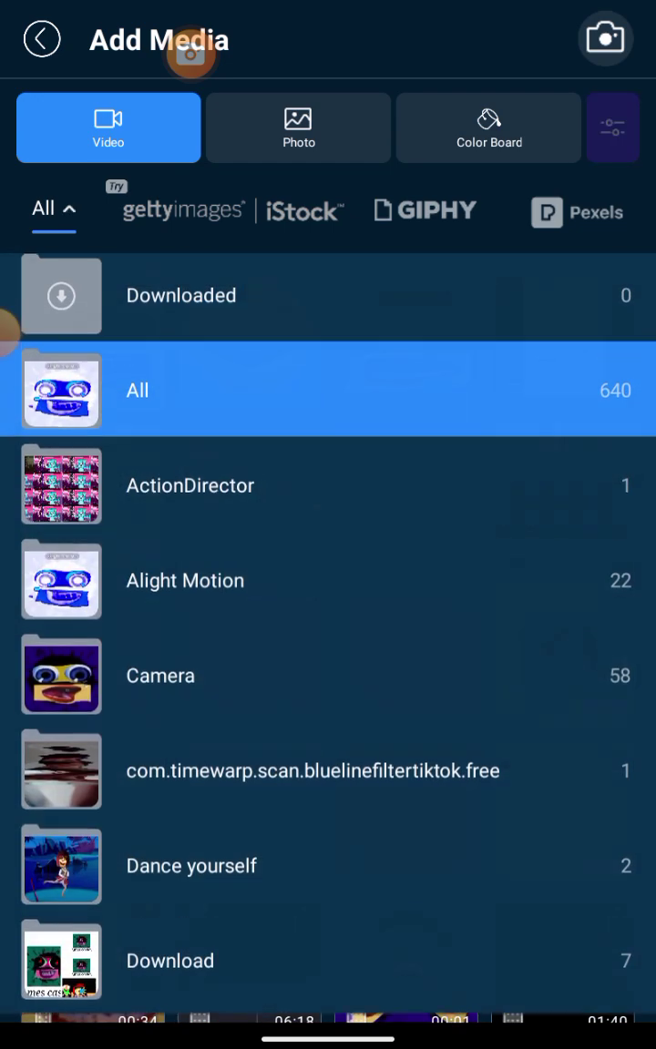
left_click(328, 397)
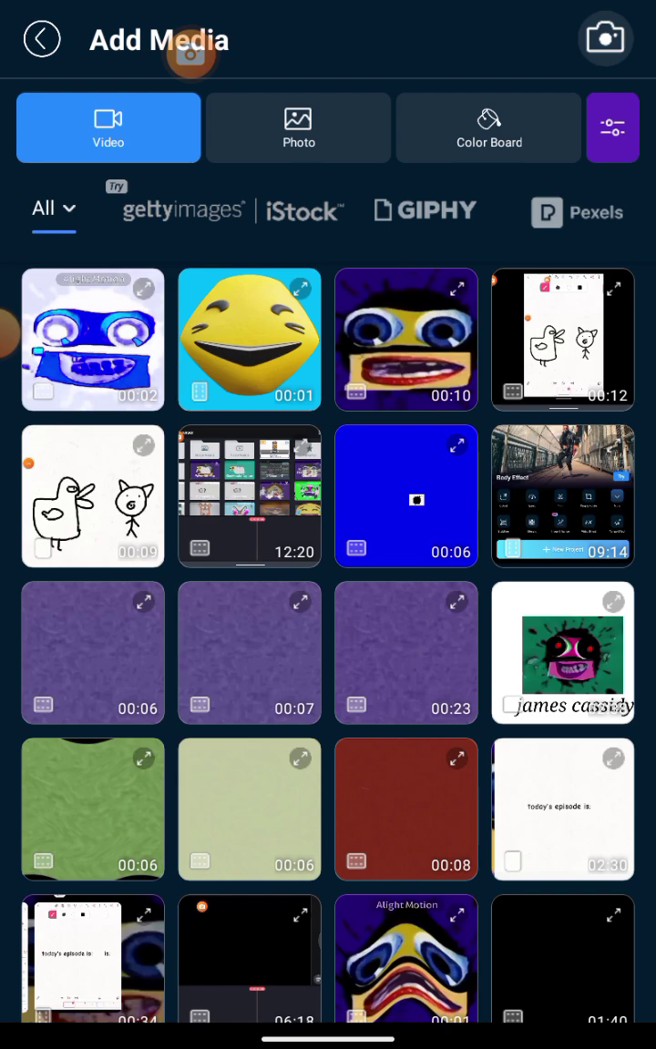
scroll(328, 546, "down", 2)
scroll(328, 547, "down", 15)
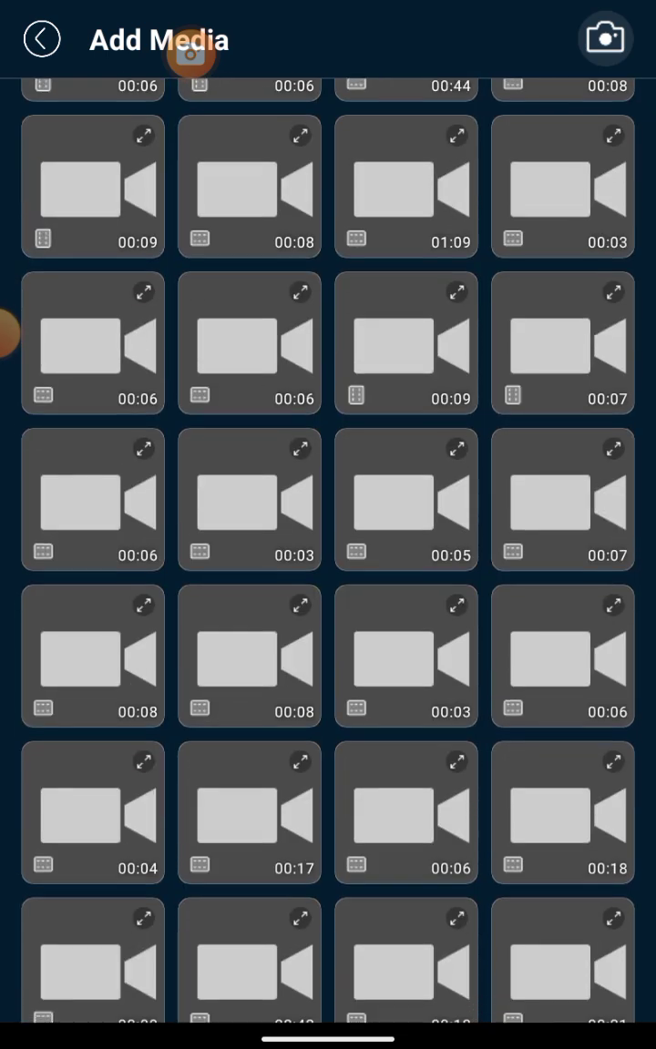
scroll(328, 547, "up", 15)
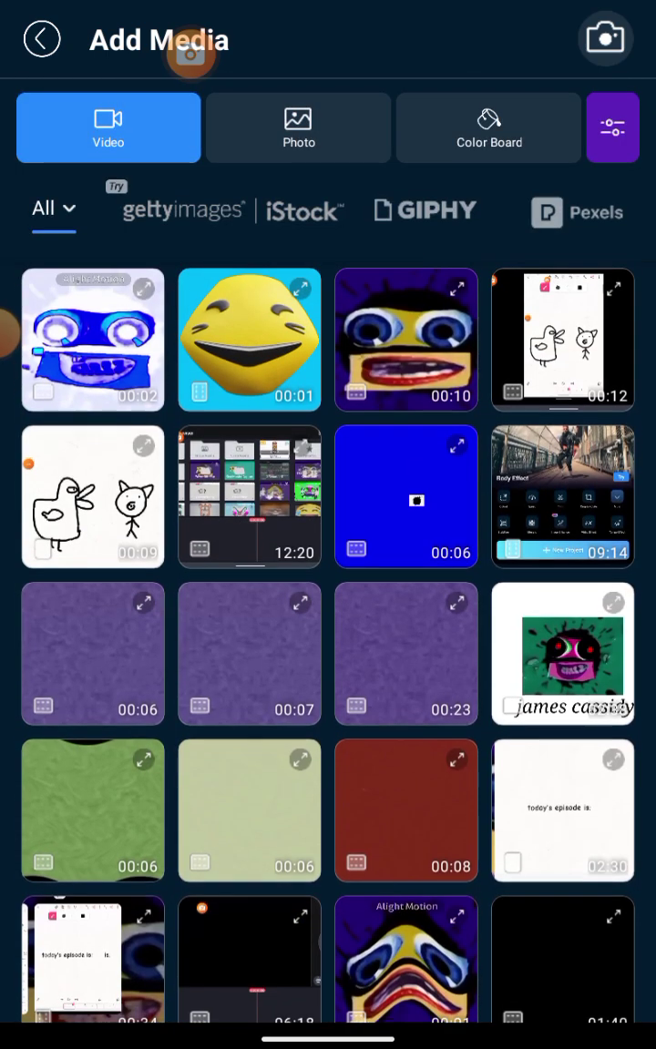
left_click(53, 208)
scroll(328, 638, "down", 5)
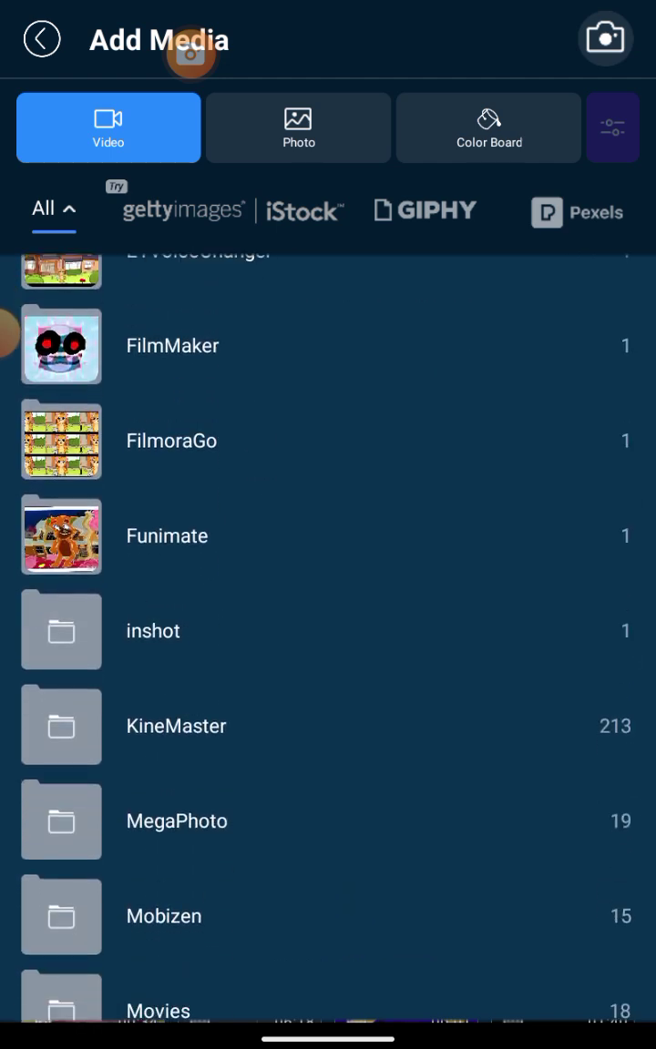
scroll(2, 334, "down", 2)
left_click(176, 610)
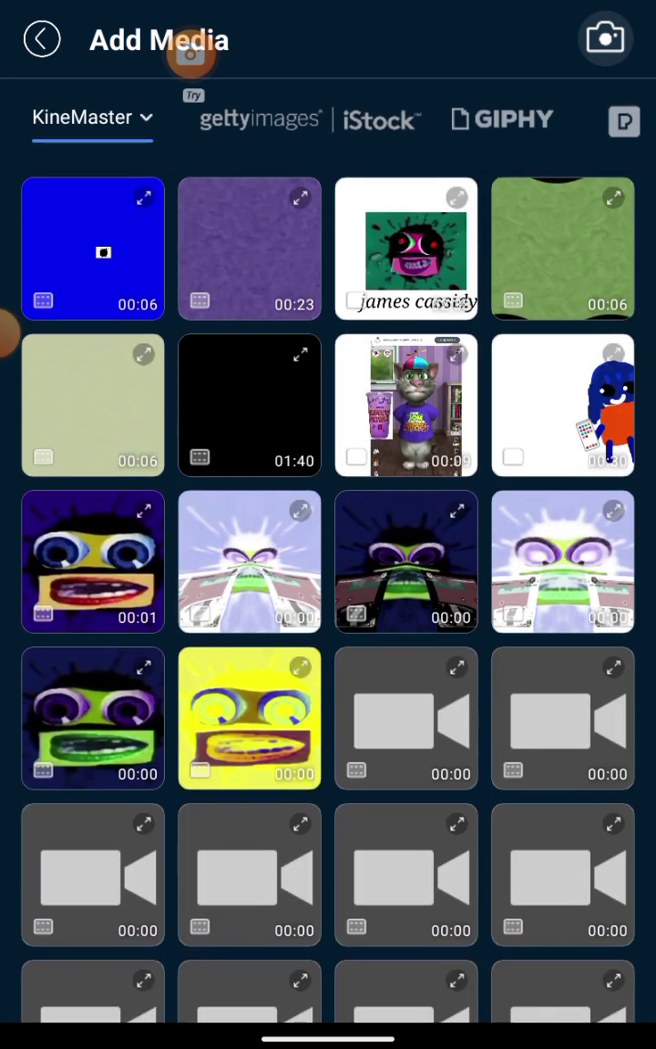
Scroll through the KineMaster videos to the purple textured clip for the overlay
scroll(328, 547, "down", 5)
scroll(328, 546, "down", 10)
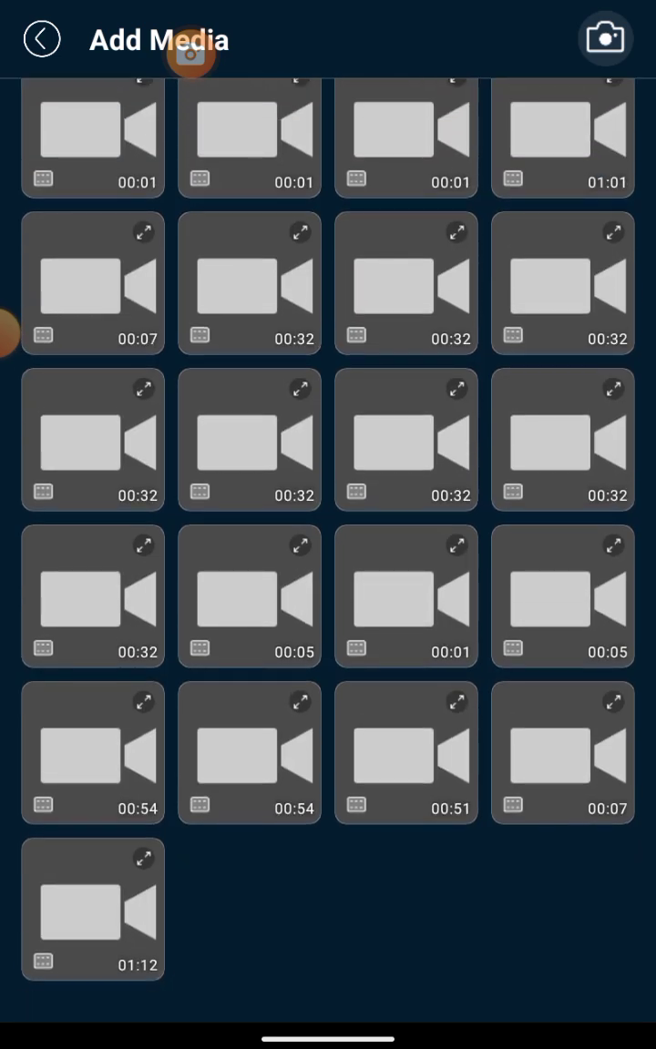
scroll(328, 547, "up", 15)
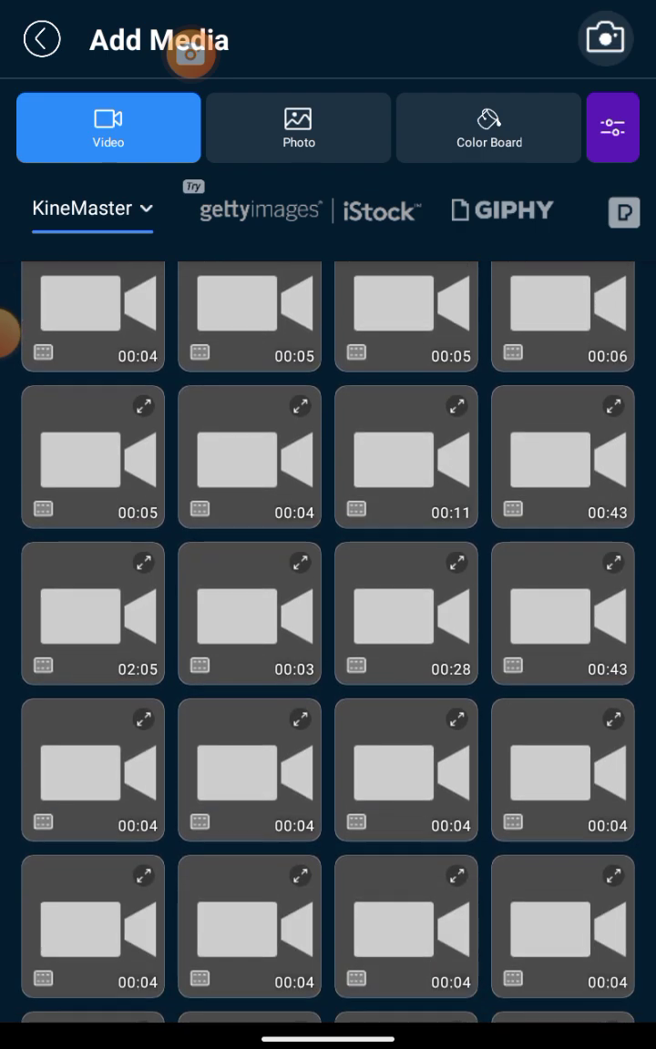
scroll(328, 547, "down", 10)
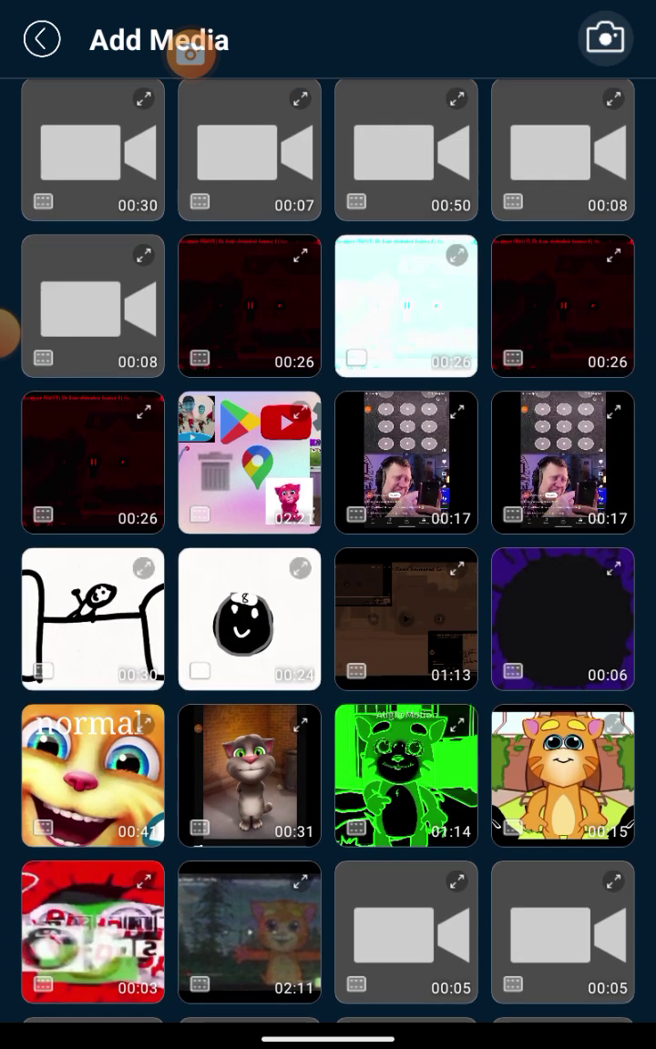
scroll(328, 547, "up", 3)
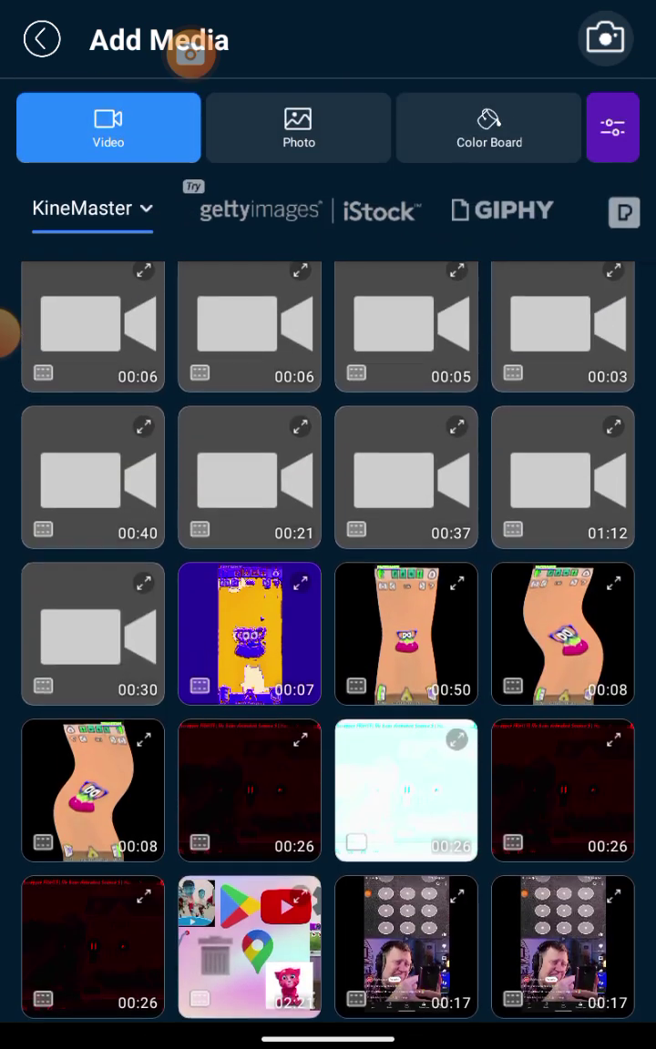
scroll(328, 584, "up", 2)
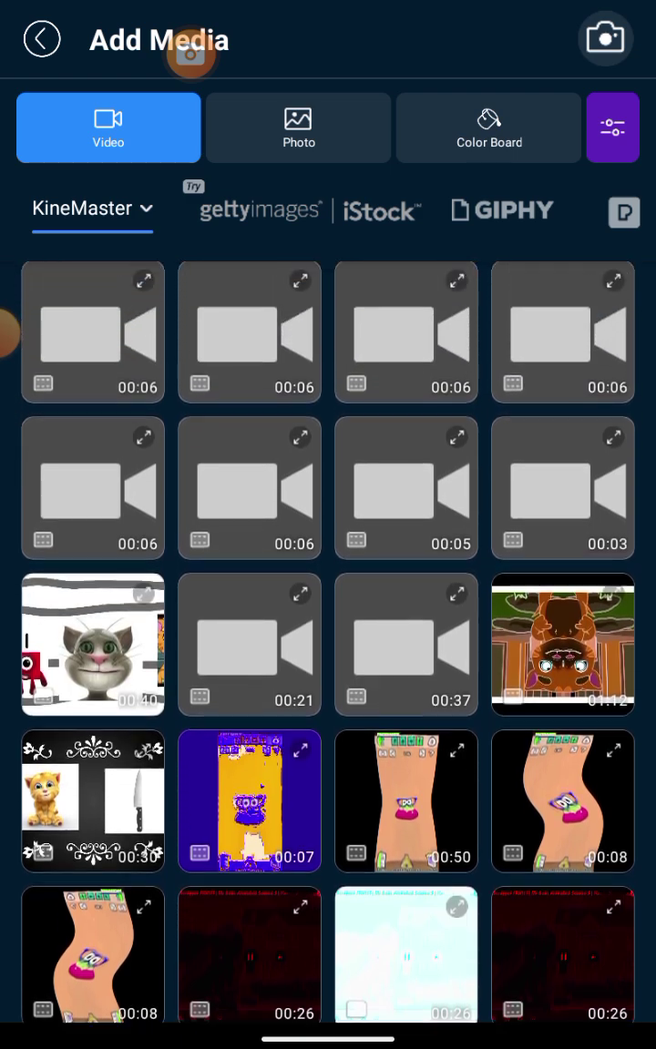
scroll(328, 583, "up", 1)
scroll(328, 583, "up", 1)
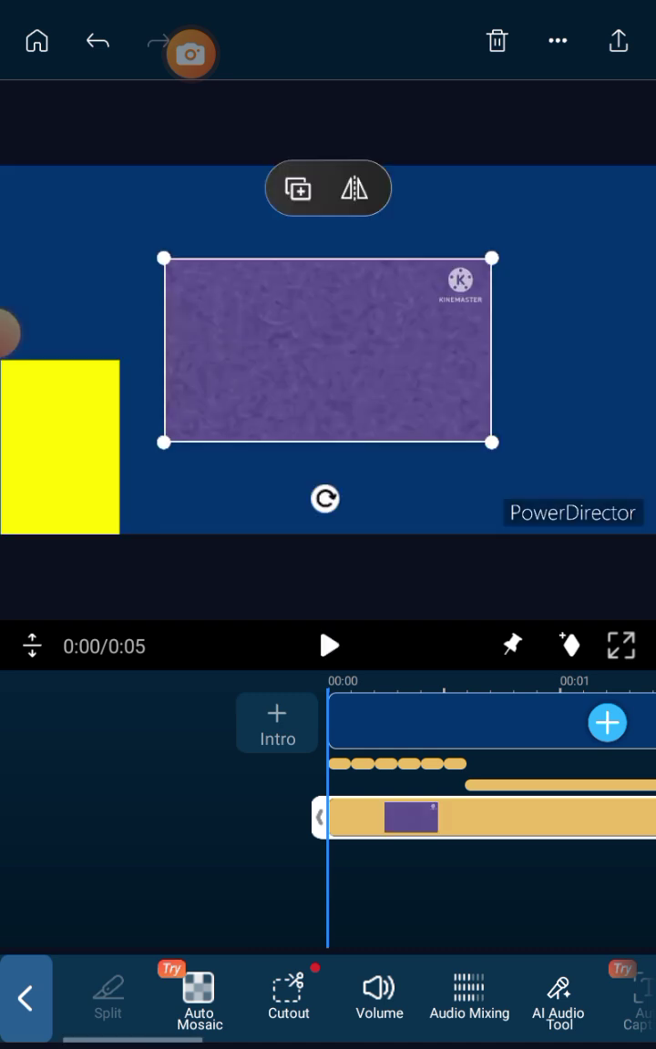
Reposition the purple overlay and play the video from the beginning to review it
mouse_move(328, 350)
left_mouse_down()
mouse_move(435, 351)
mouse_move(649, 583)
left_mouse_up()
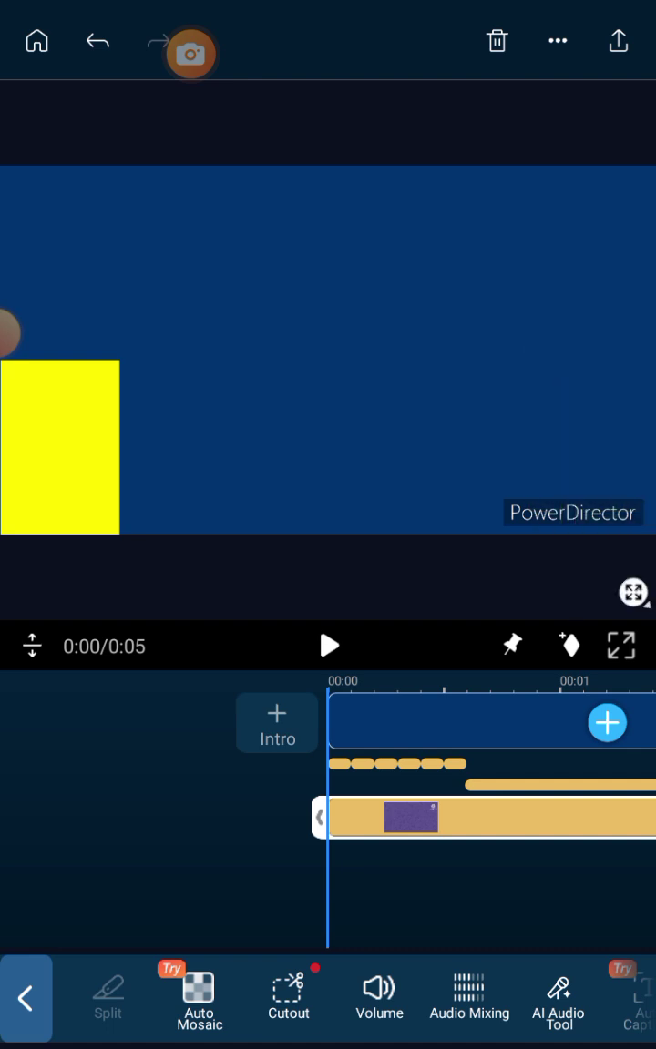
left_click(328, 645)
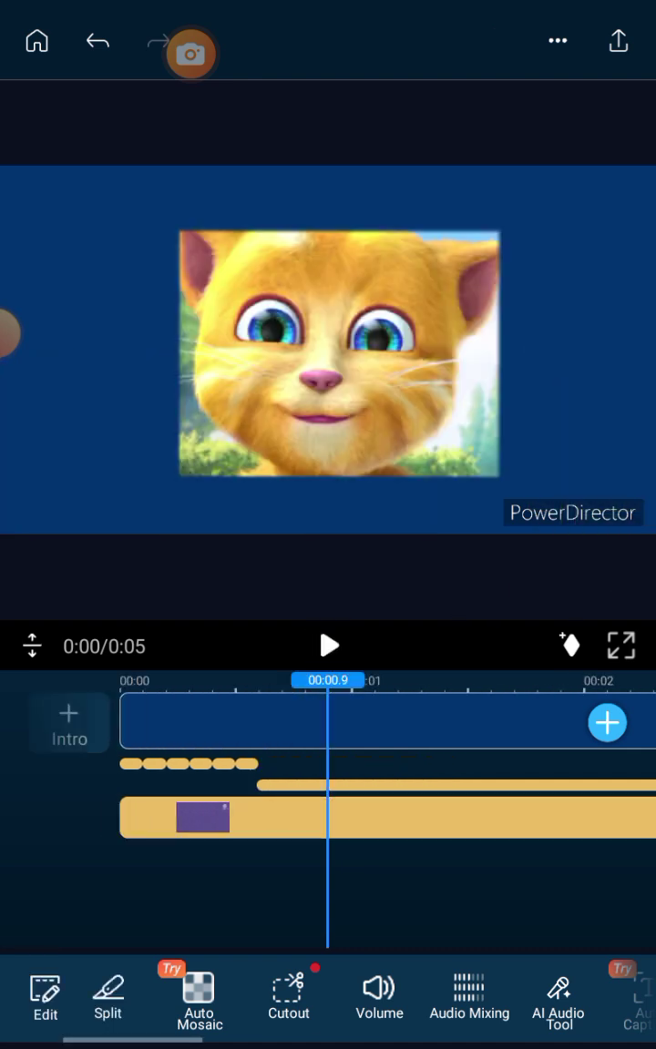
left_click(364, 902)
left_click_drag(365, 866, 511, 866)
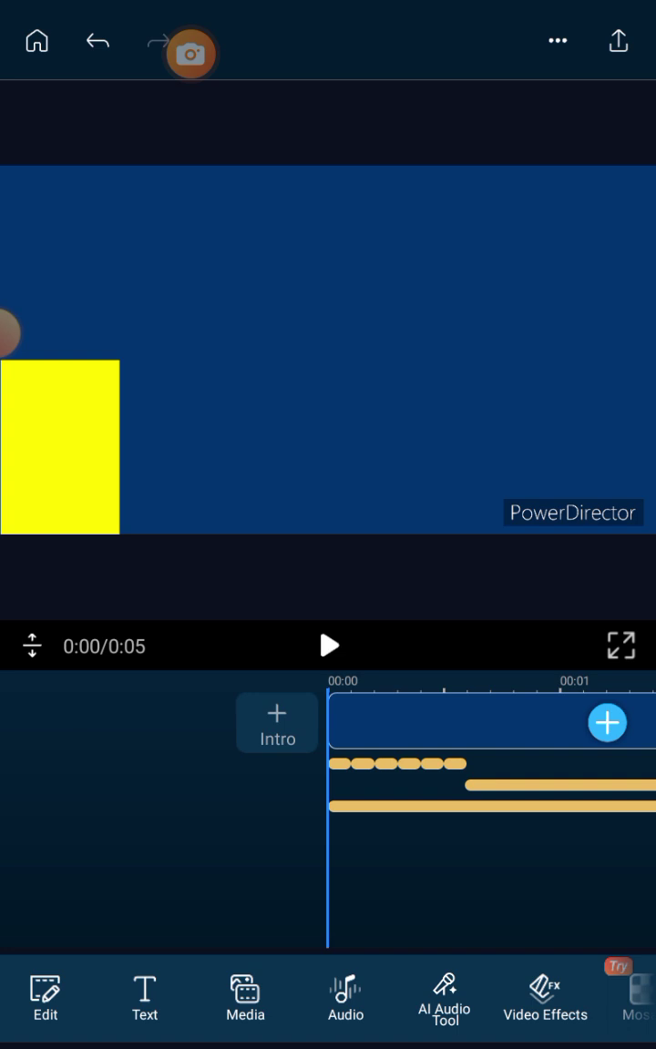
left_click(329, 646)
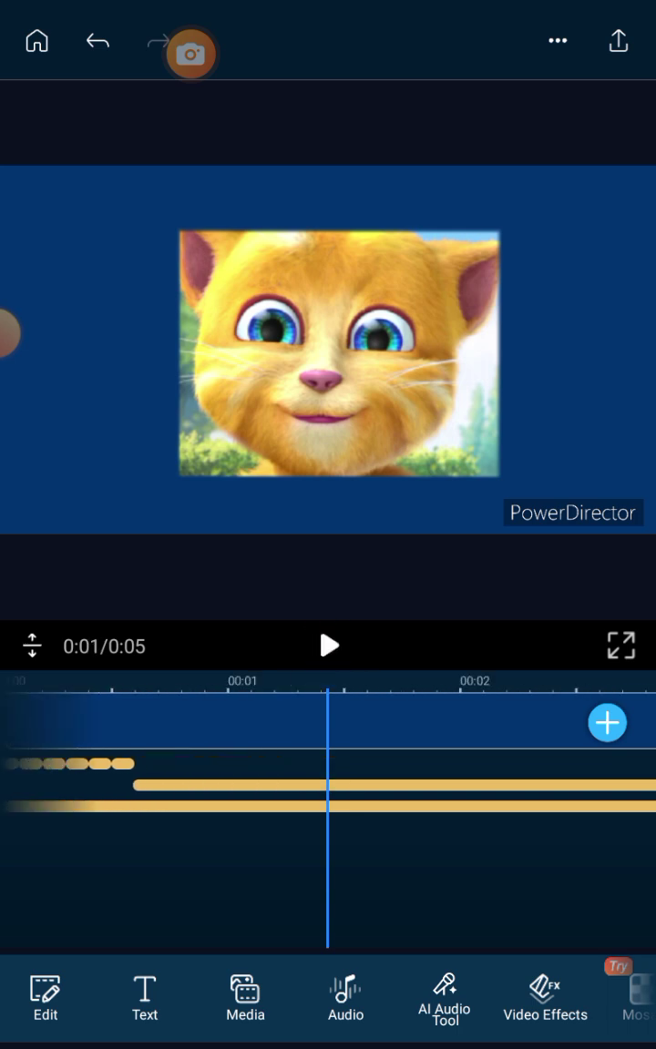
Split the purple overlay clip at about 1.5 seconds
left_click(383, 785)
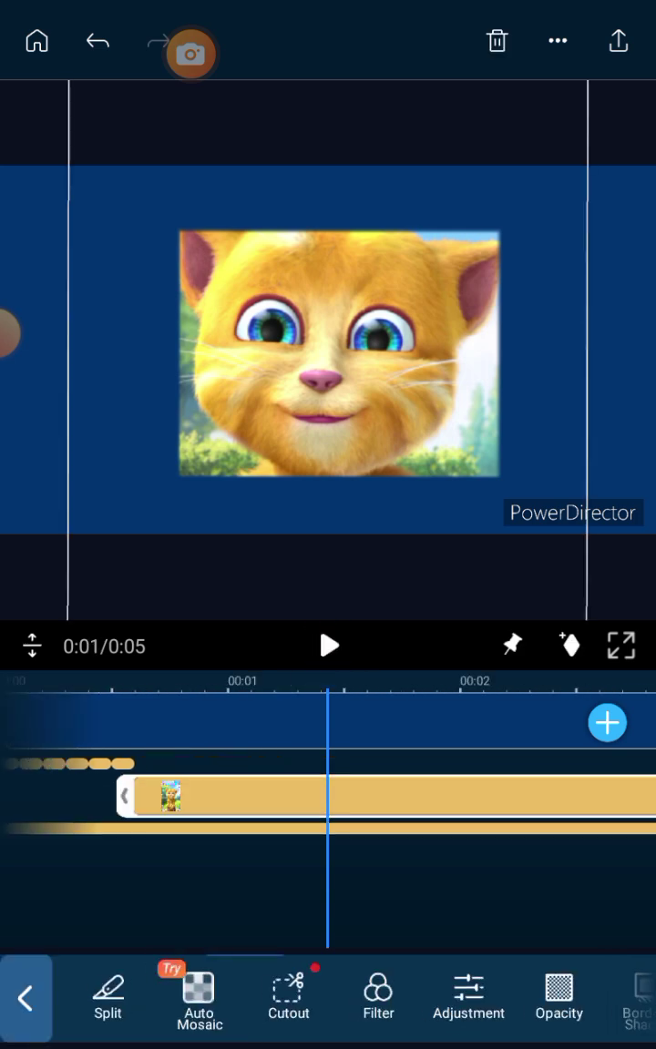
left_click(364, 828)
left_click_drag(546, 997, 337, 998)
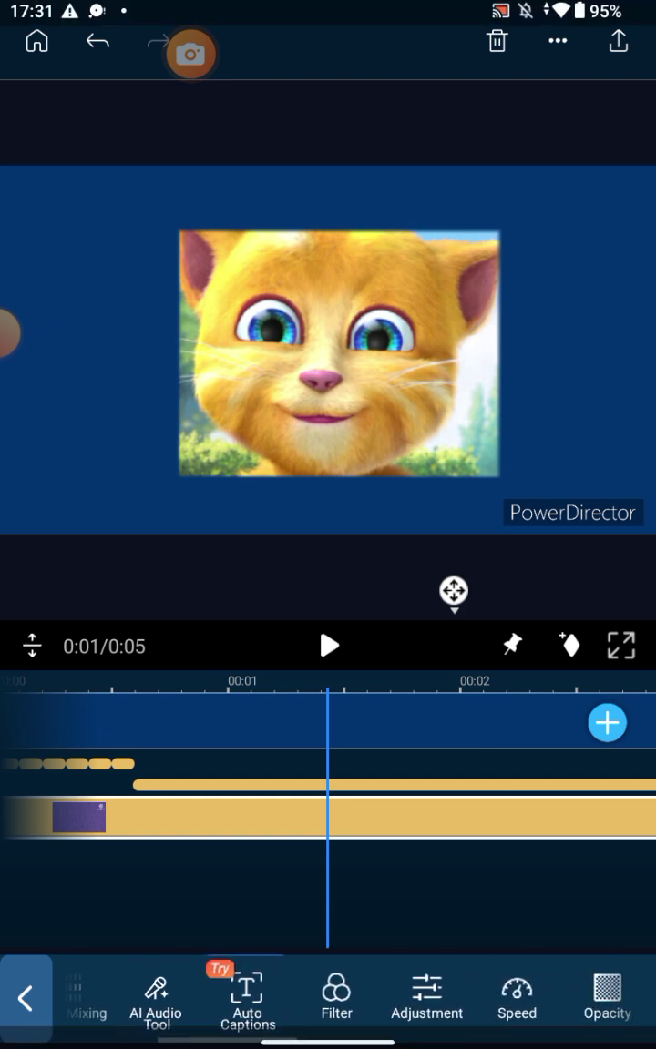
left_click_drag(547, 998, 137, 998)
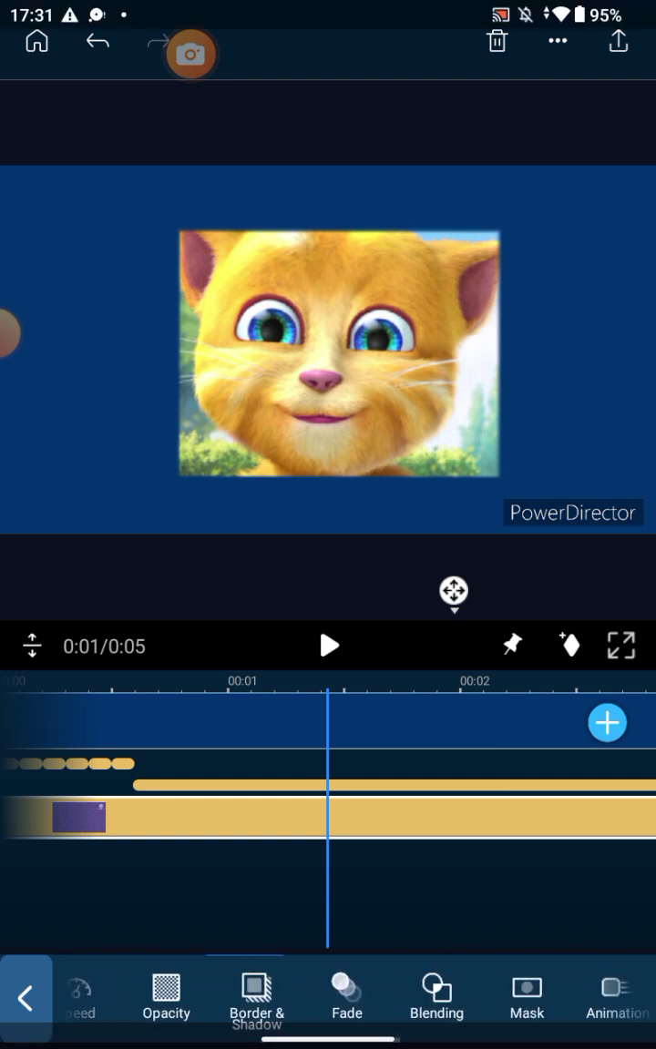
left_click_drag(456, 998, 374, 997)
mouse_move(547, 997)
left_mouse_down()
mouse_move(164, 997)
mouse_move(546, 997)
left_mouse_up()
left_click_drag(136, 997, 592, 998)
left_click(108, 997)
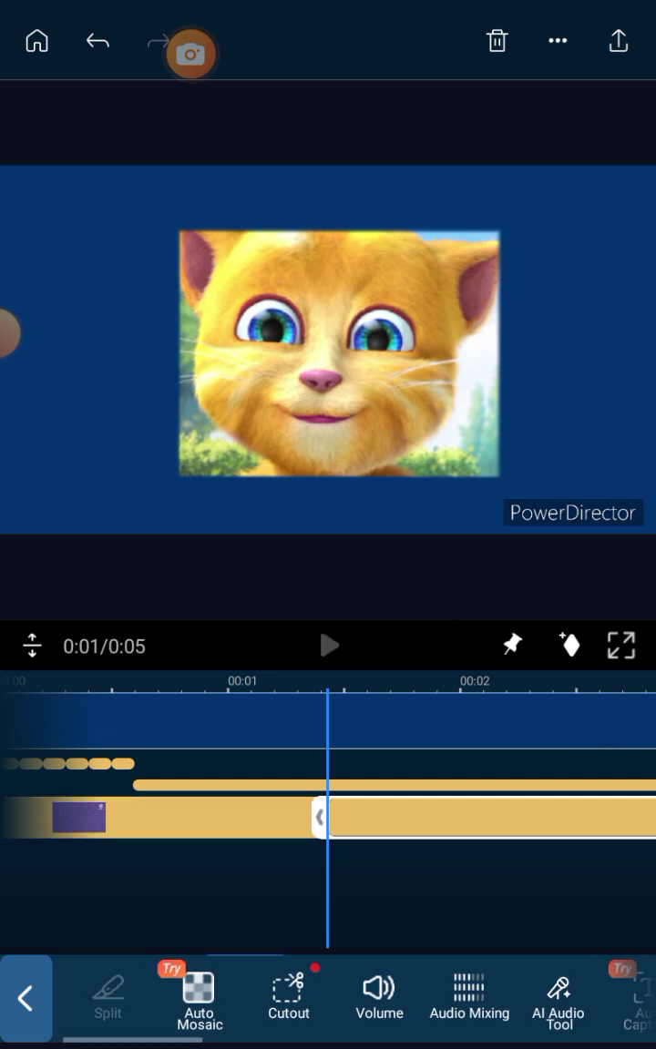
left_click(26, 997)
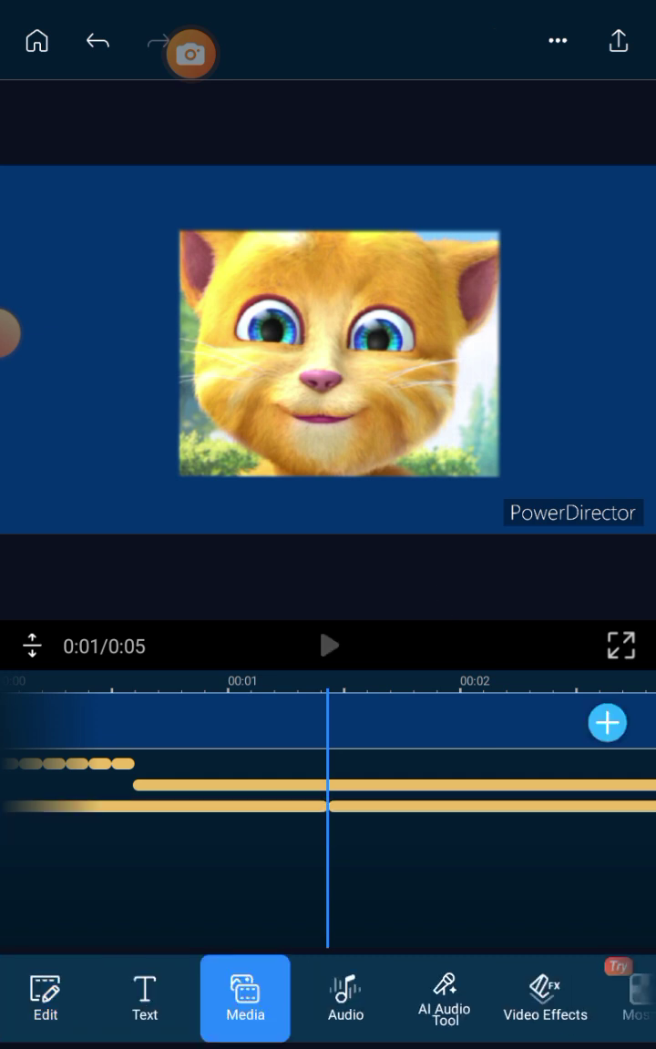
Select the pieces of the split purple clip and play back to check the cut
left_click(228, 806)
mouse_move(182, 997)
left_mouse_down()
mouse_move(382, 998)
mouse_move(228, 998)
left_mouse_up()
left_click(23, 997)
left_click(492, 806)
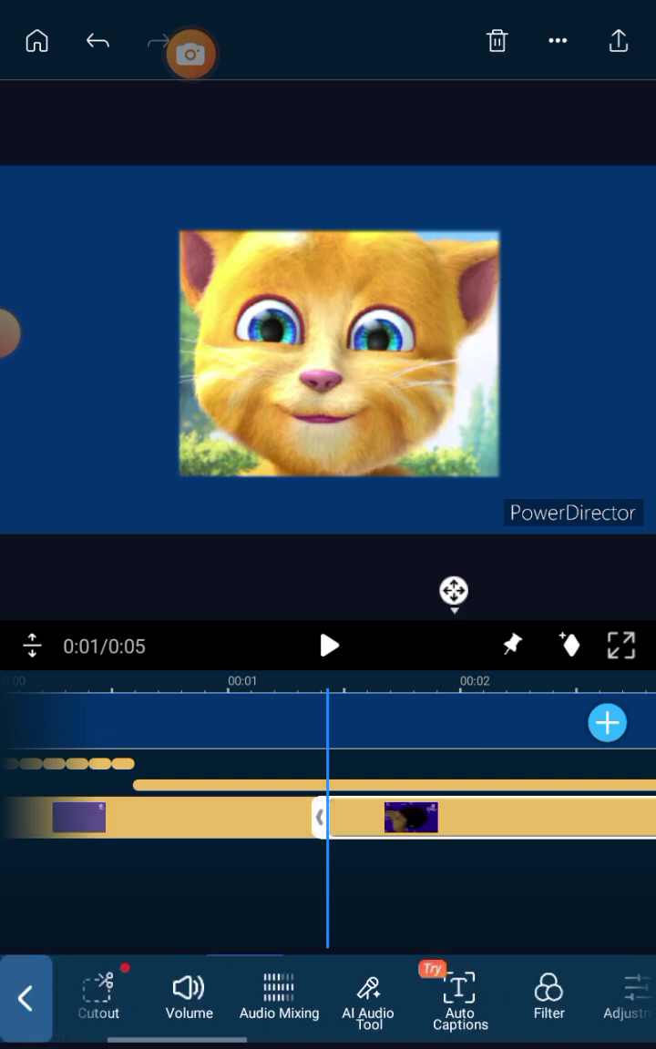
left_click(328, 646)
left_click(328, 646)
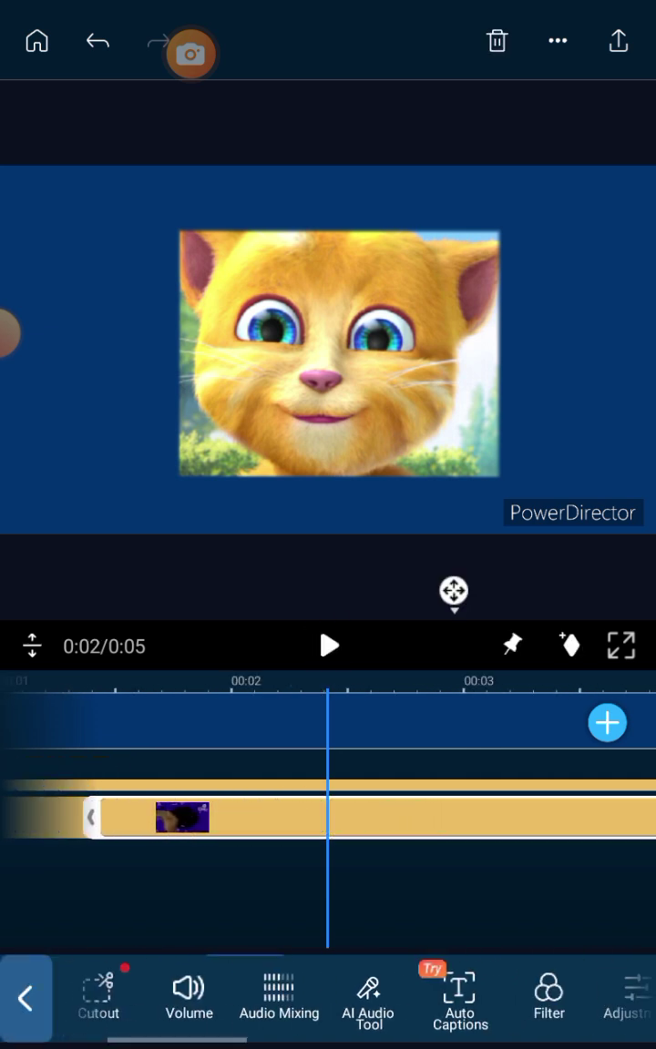
left_click_drag(228, 874, 437, 874)
left_click(26, 998)
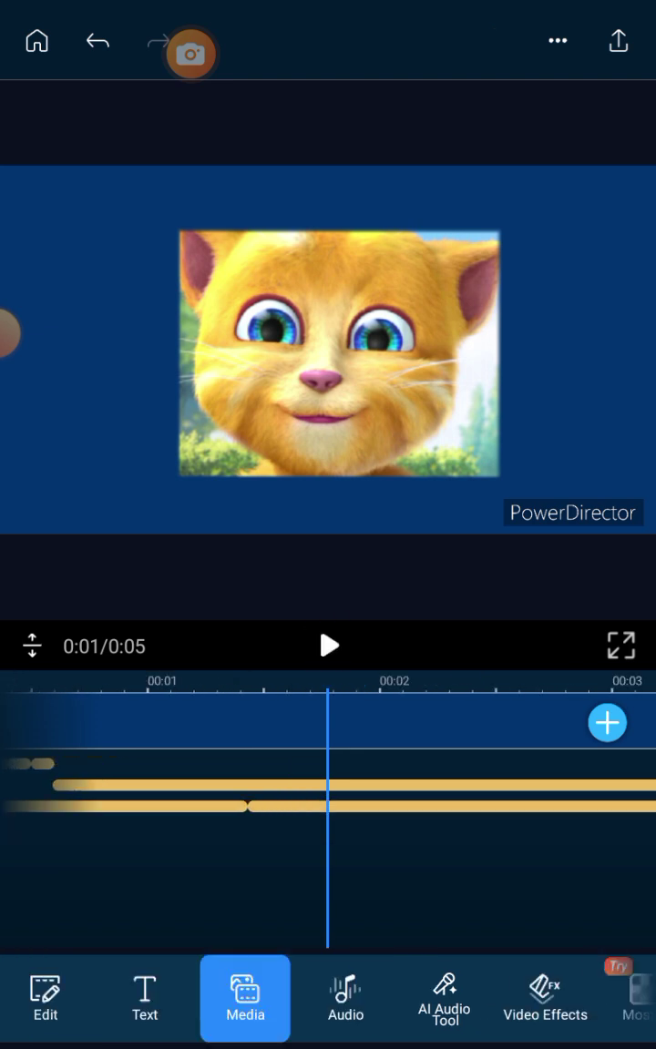
Delete the later piece so the purple overlay ends around 1.5 seconds
left_click(410, 806)
left_click(328, 646)
left_click(328, 645)
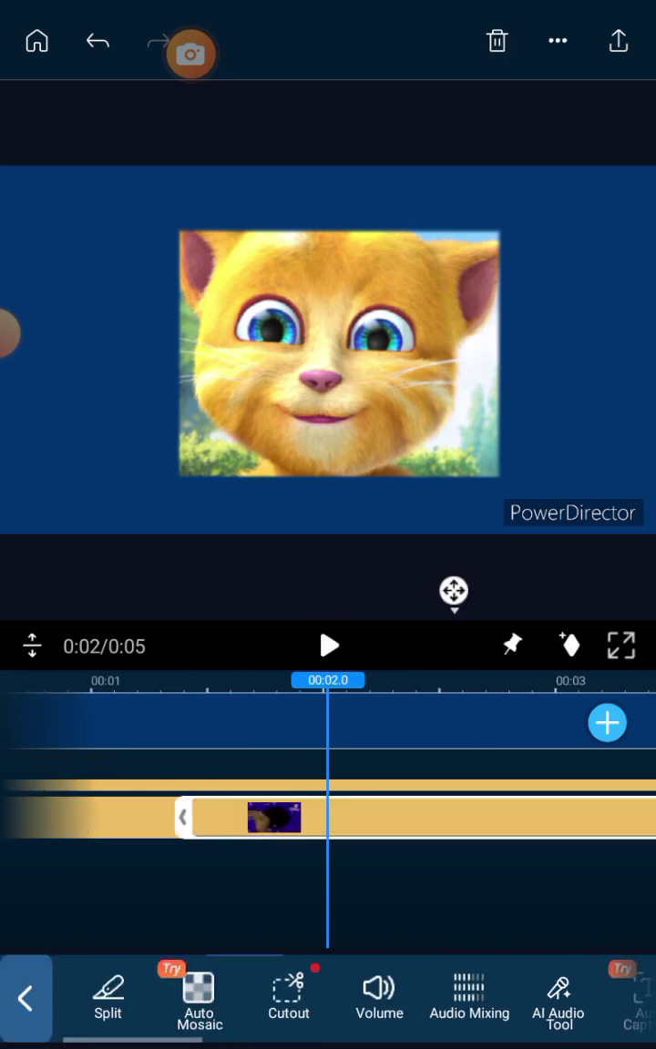
mouse_move(546, 993)
left_mouse_down()
mouse_move(182, 993)
mouse_move(547, 993)
left_mouse_up()
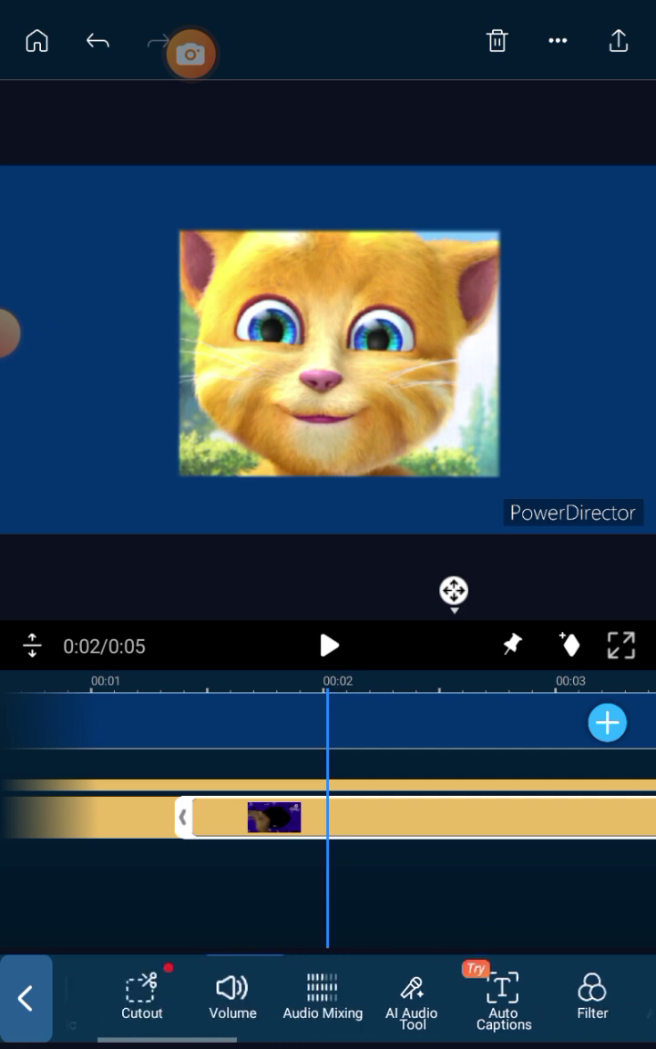
left_click(497, 40)
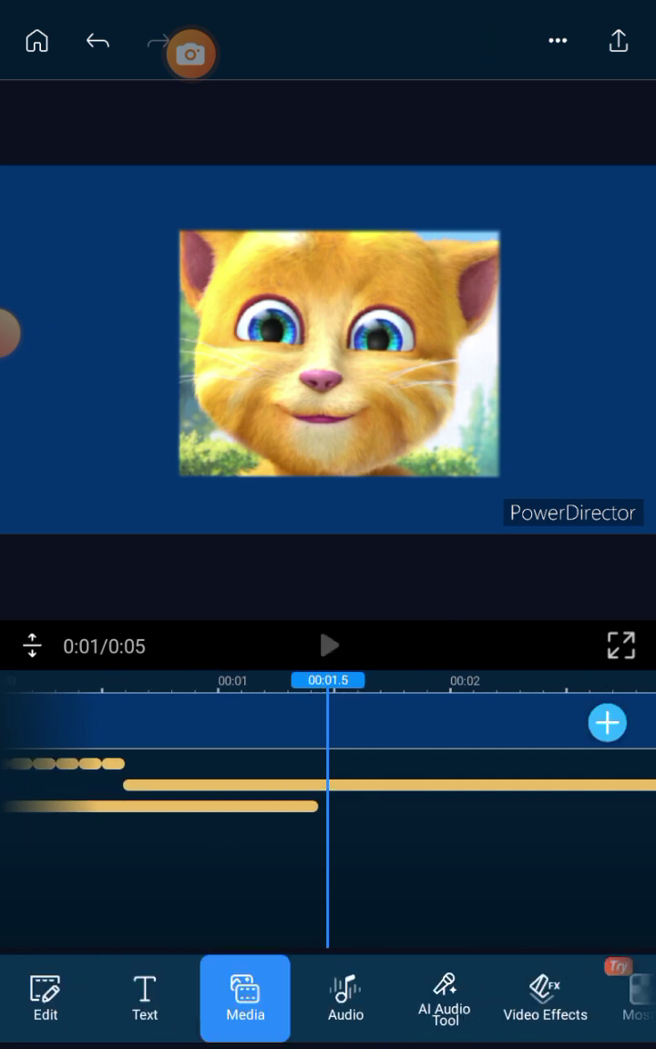
left_click(200, 897)
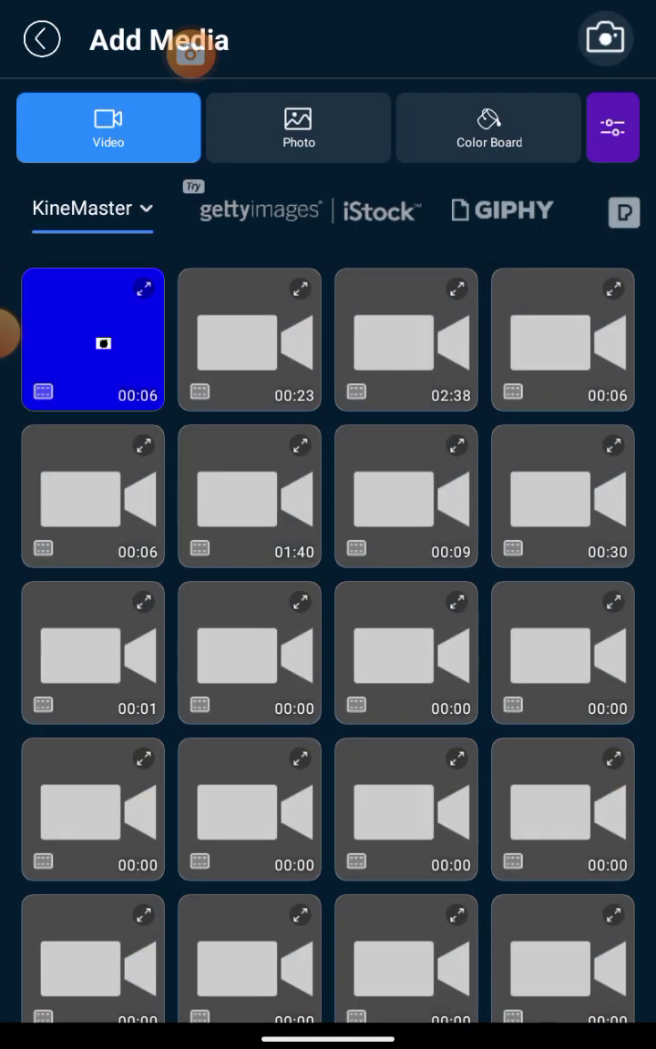
Add a short video from the All folder as an overlay starting near 1.4 seconds
left_click(91, 208)
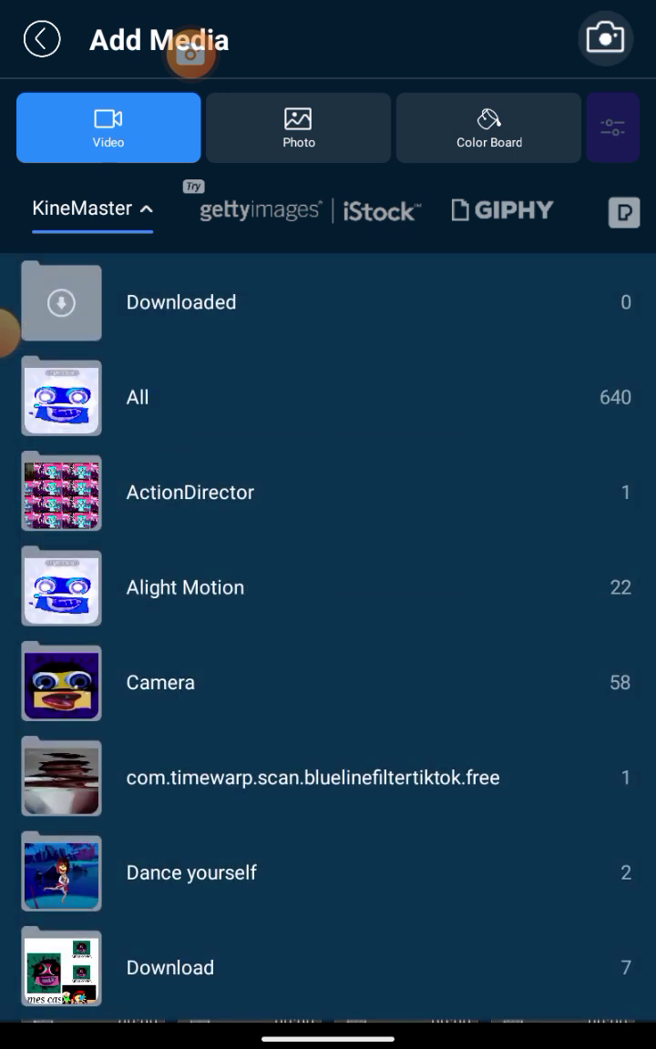
left_click(137, 397)
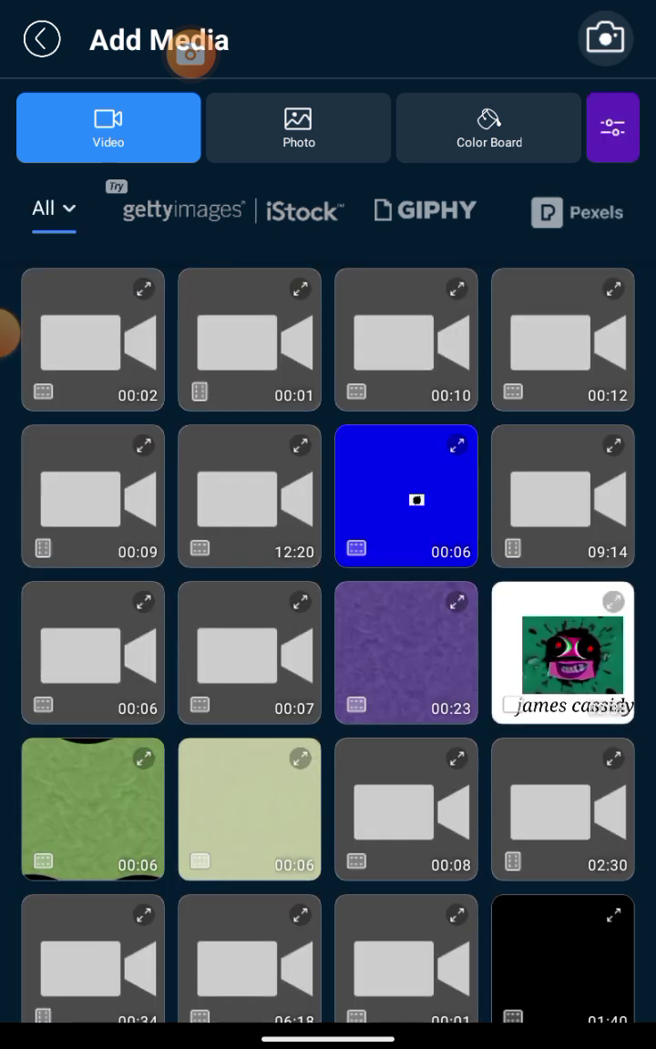
left_click(250, 339)
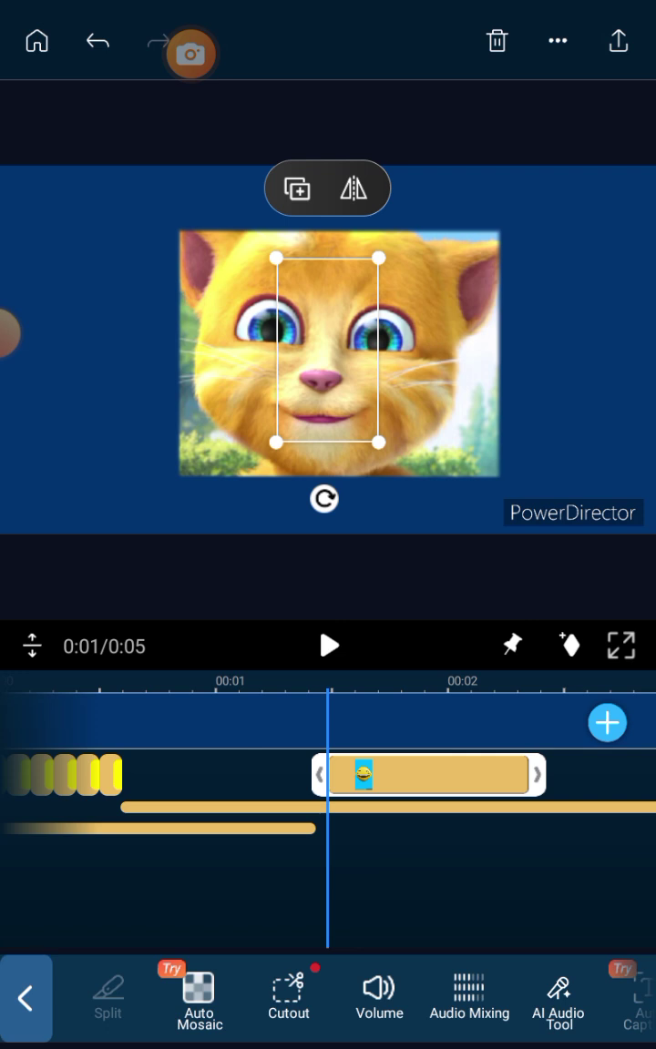
Nudge the overlay slightly down-right, preview from the start, then bring up the video library
left_click_drag(327, 351, 341, 379)
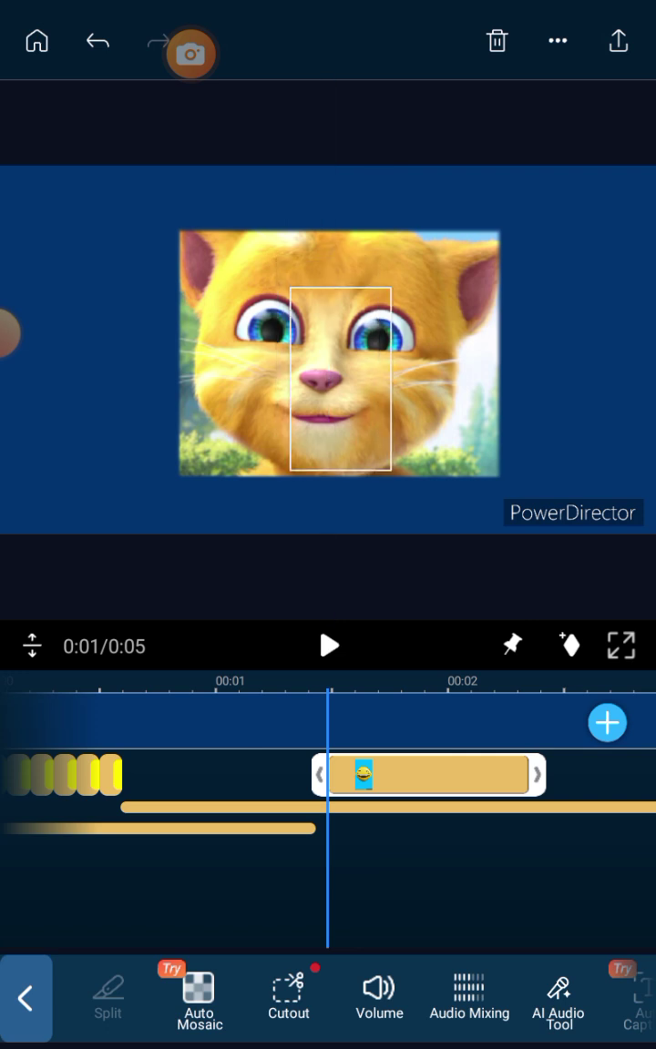
left_click(327, 893)
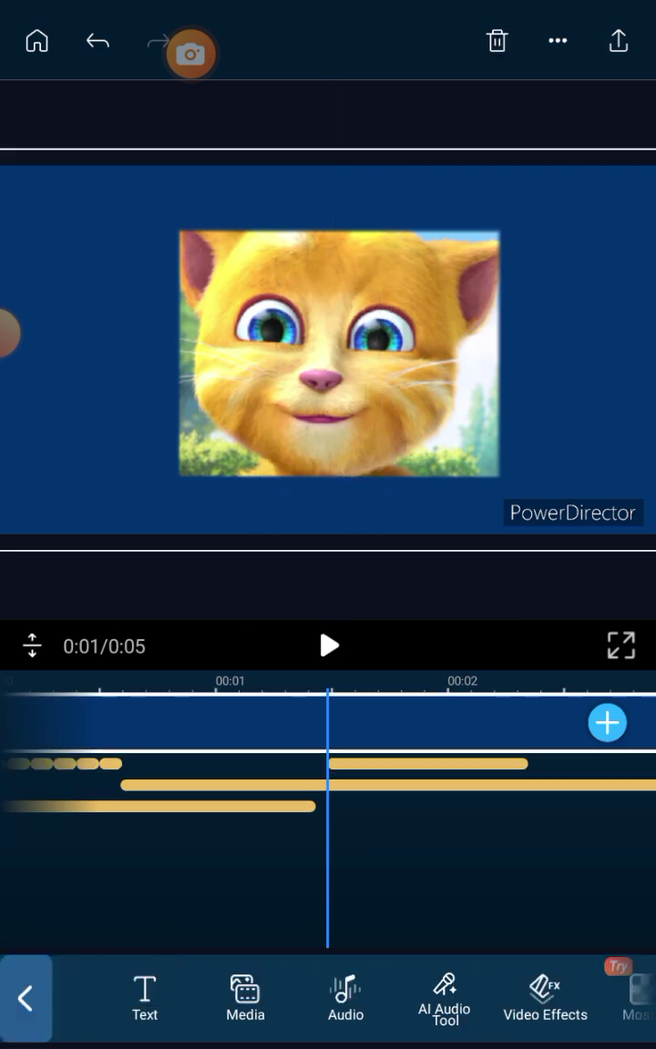
left_click_drag(273, 865, 539, 865)
left_click(328, 646)
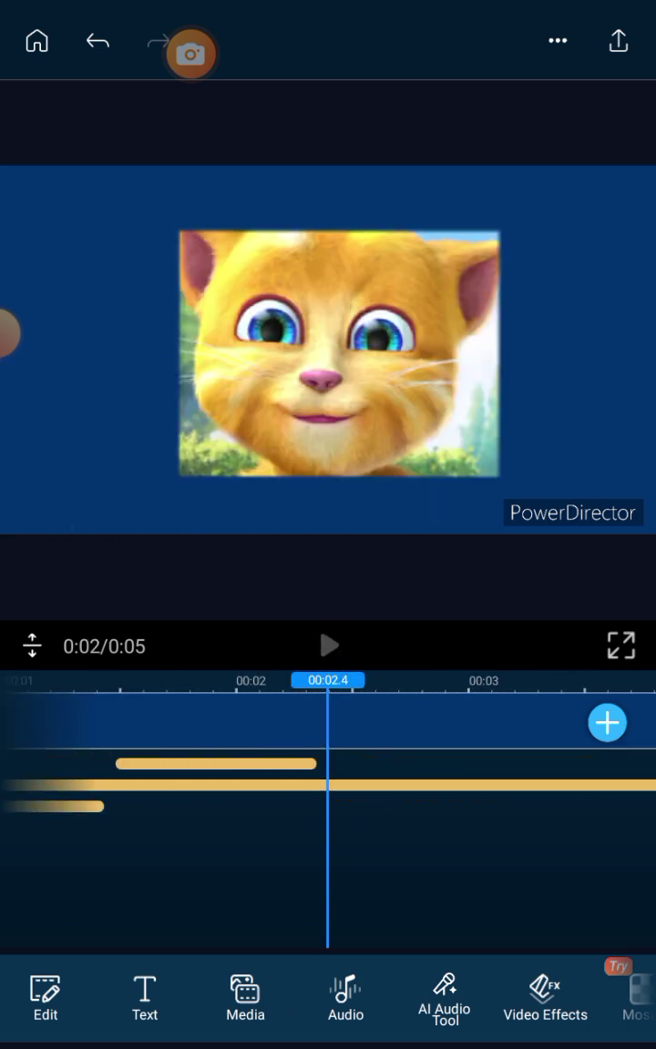
left_click(245, 998)
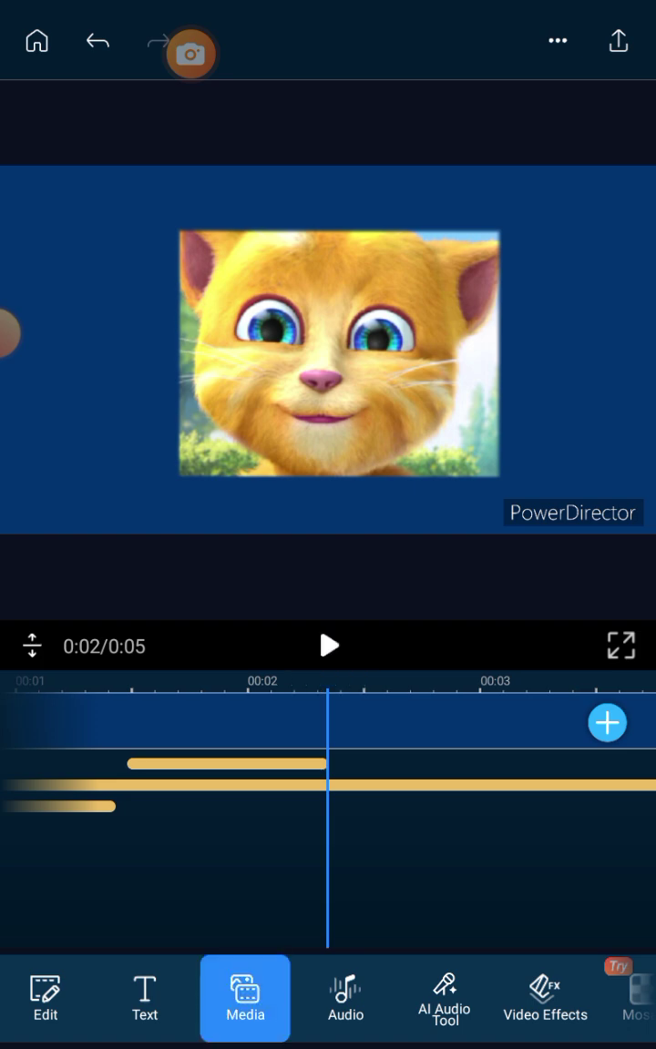
left_click(199, 907)
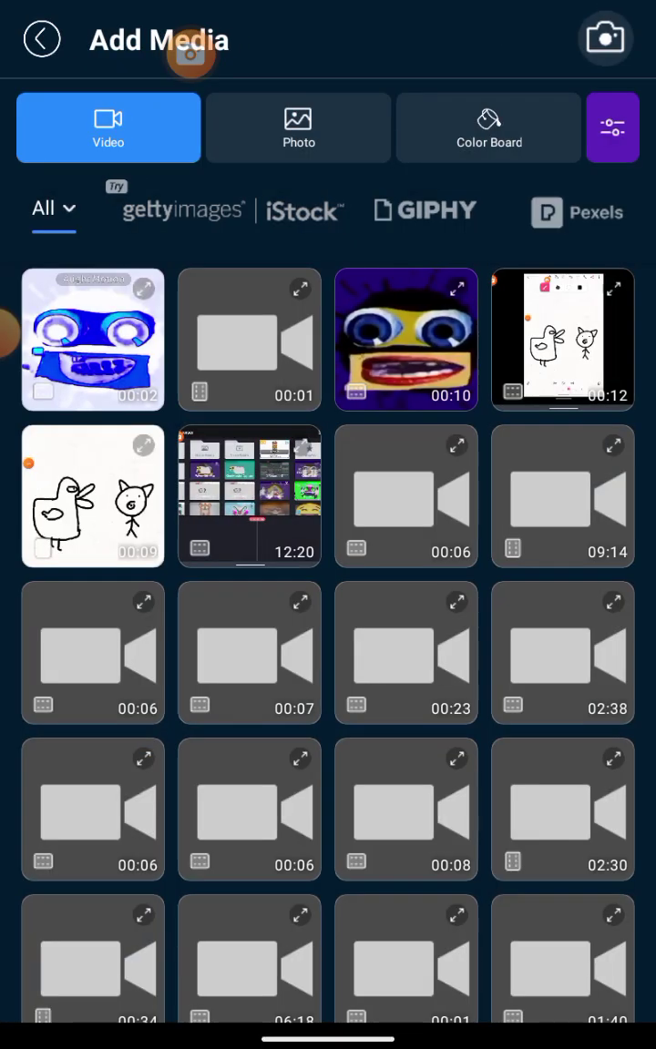
Filter the video library to the KineMaster folder and add the purple 00:06 clip
left_click(54, 207)
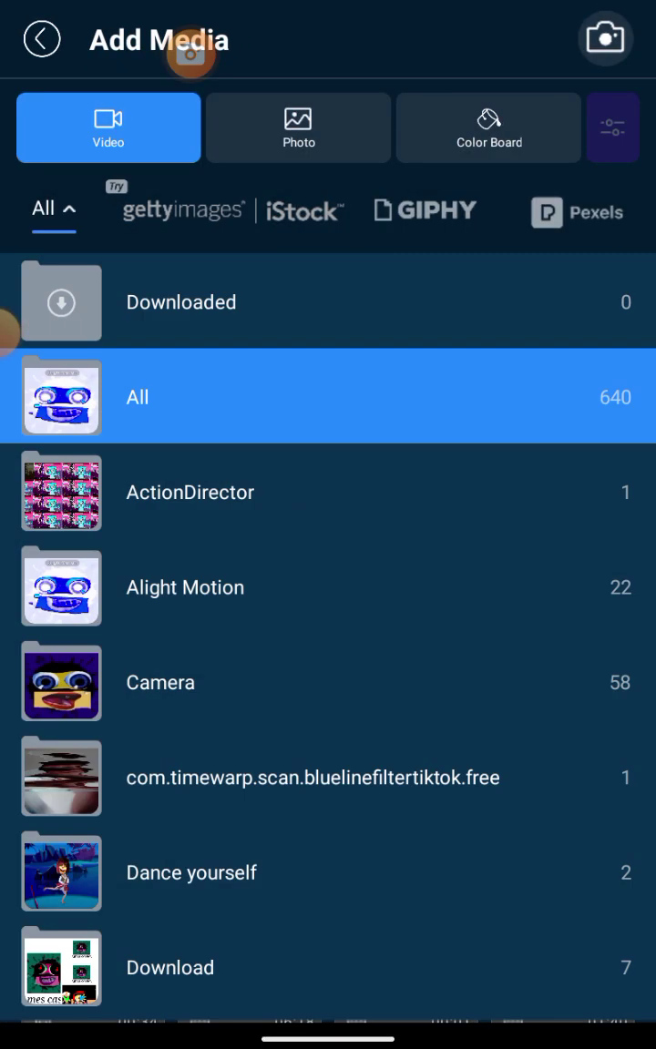
scroll(328, 637, "down", 3)
scroll(328, 638, "down", 3)
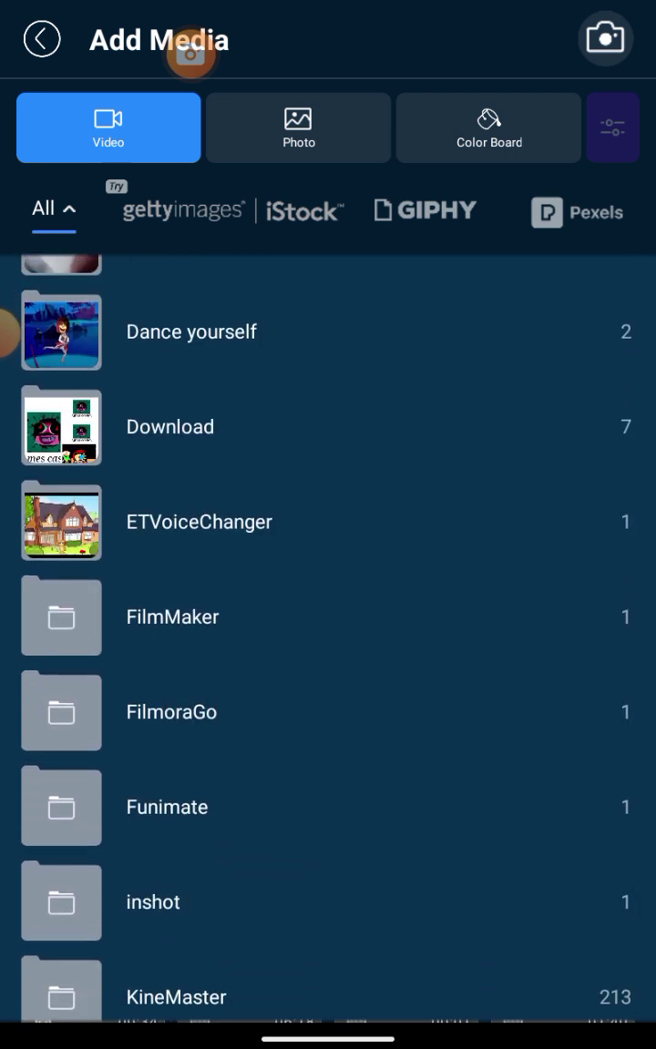
left_click(176, 807)
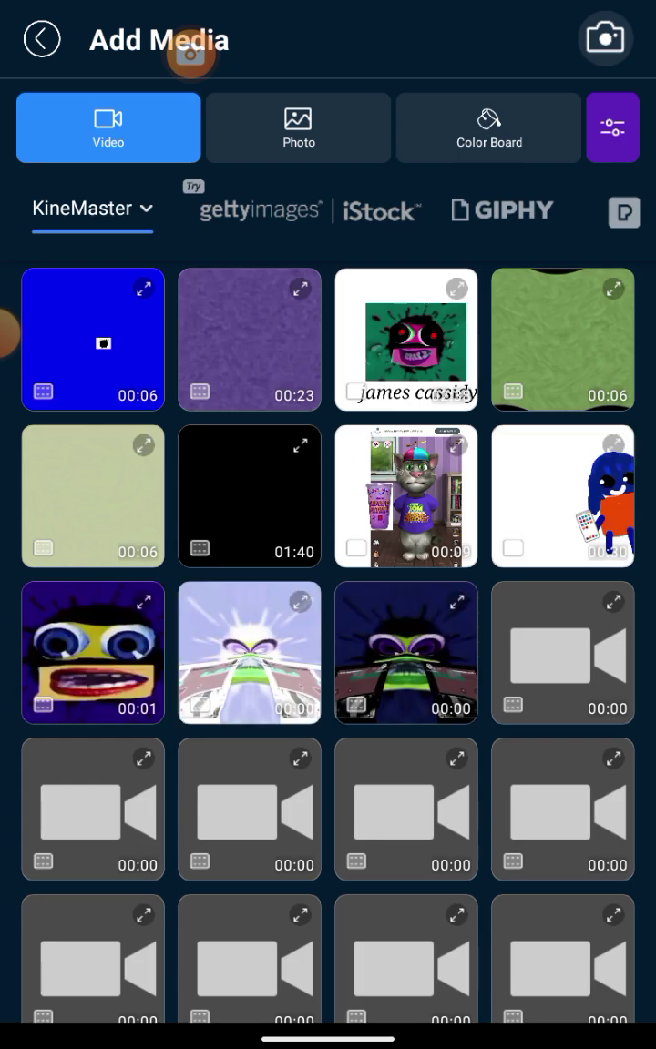
scroll(328, 546, "down", 10)
scroll(328, 546, "up", 5)
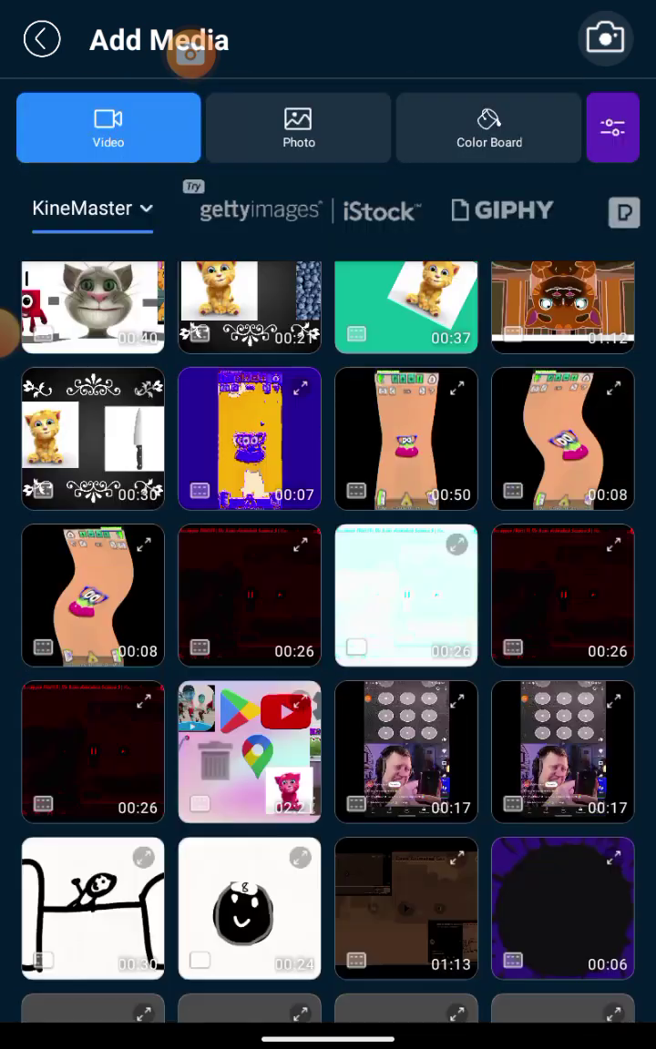
left_click(562, 519)
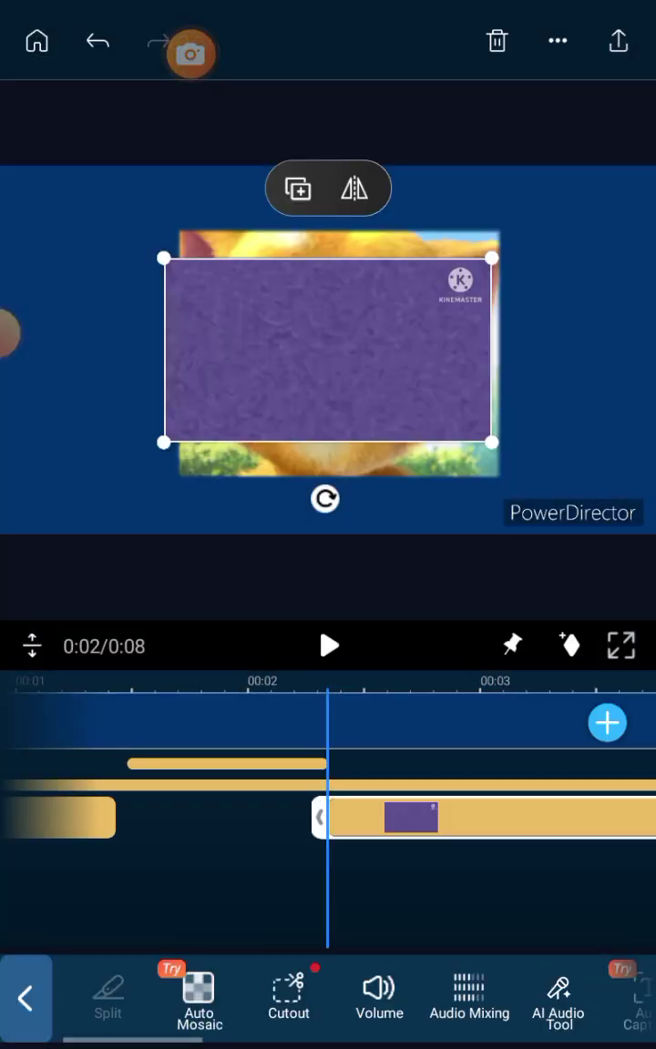
Split the purple overlay near 4.5 s, delete its first part, and drop the rest onto a lower track
left_click(328, 646)
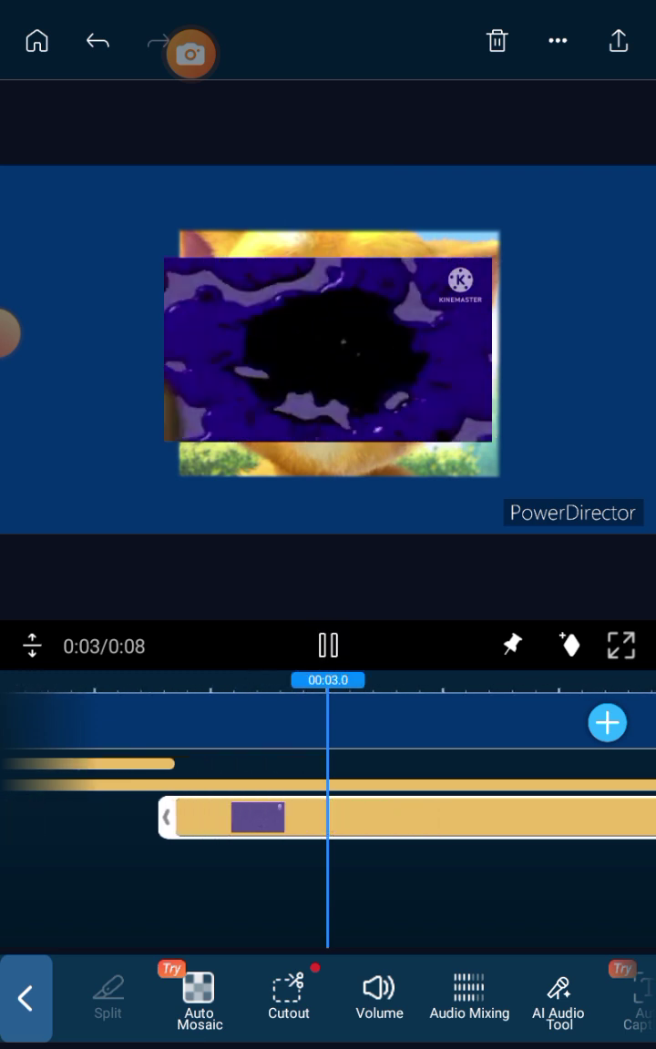
left_click(328, 350)
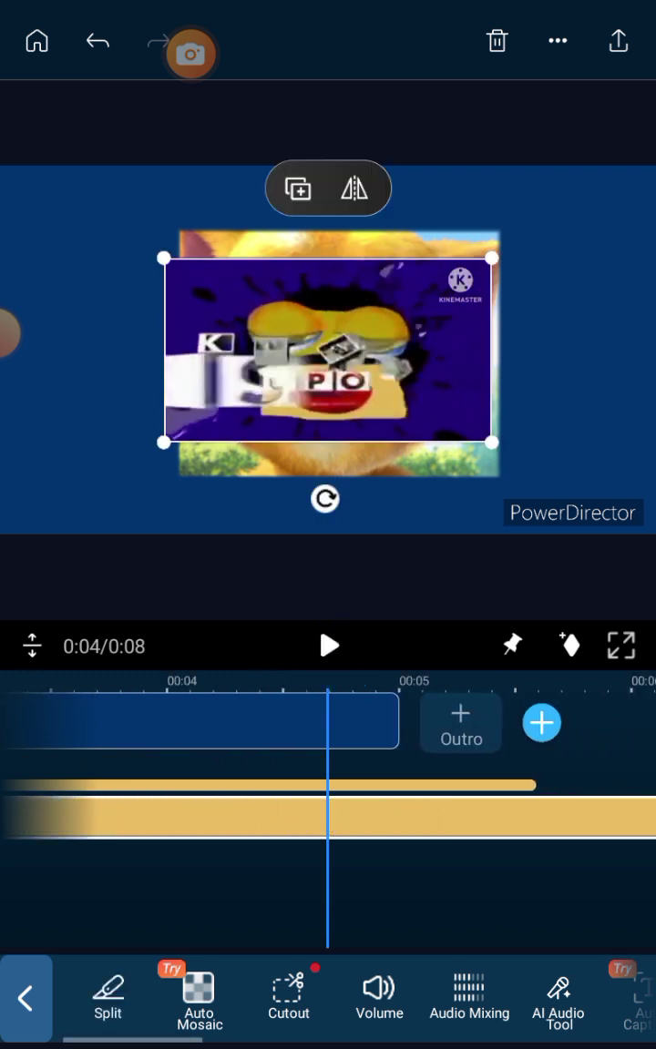
mouse_move(273, 720)
left_mouse_down()
mouse_move(363, 720)
mouse_move(309, 720)
mouse_move(316, 720)
left_mouse_up()
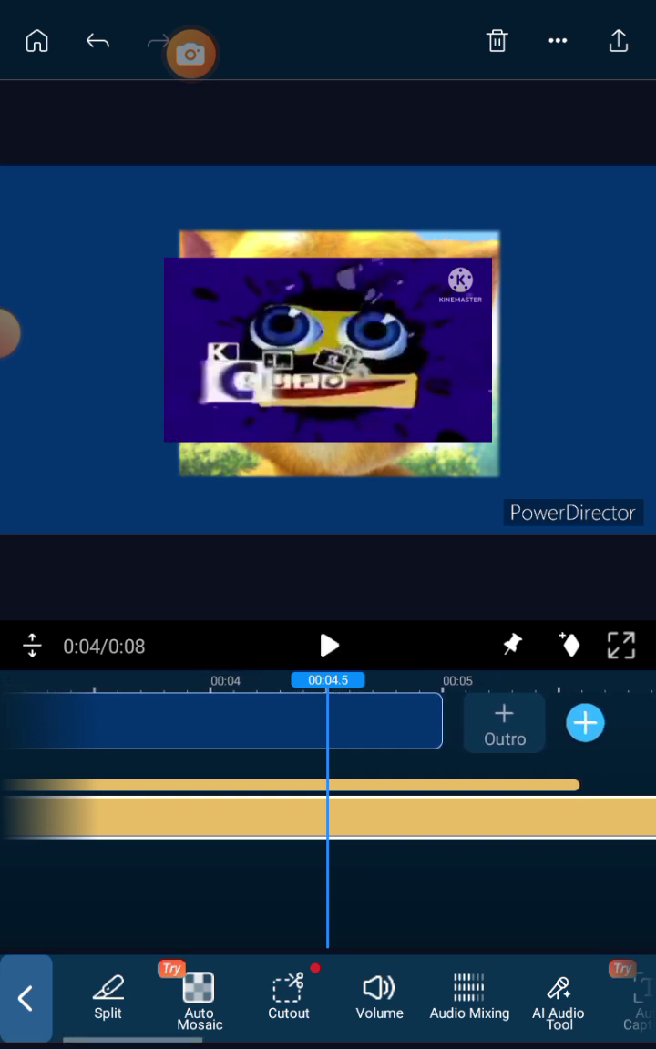
left_click(108, 997)
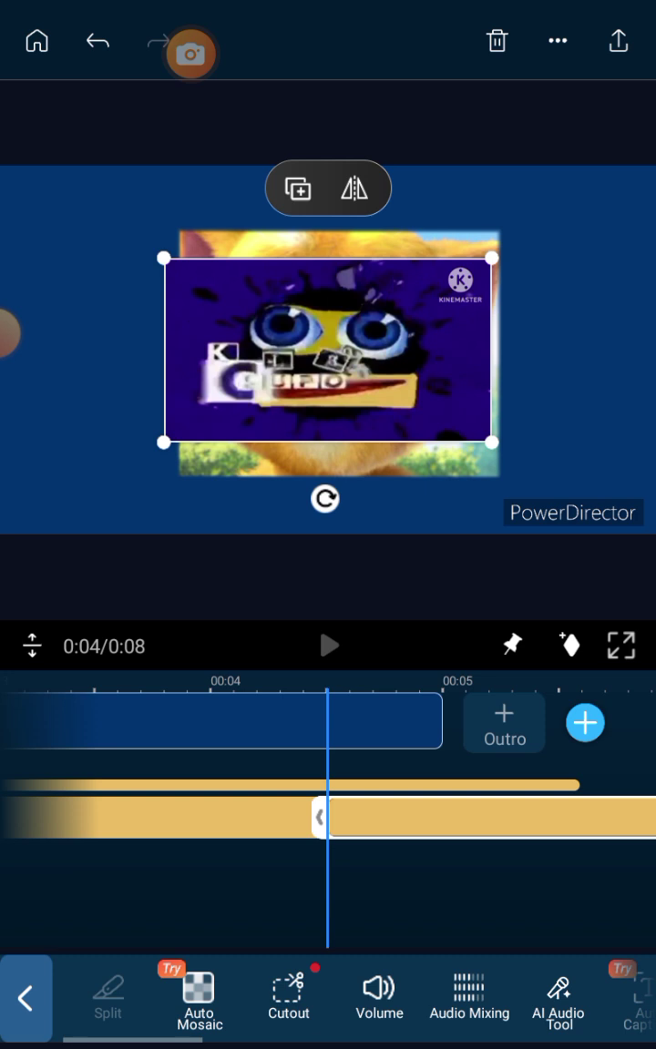
left_click(182, 817)
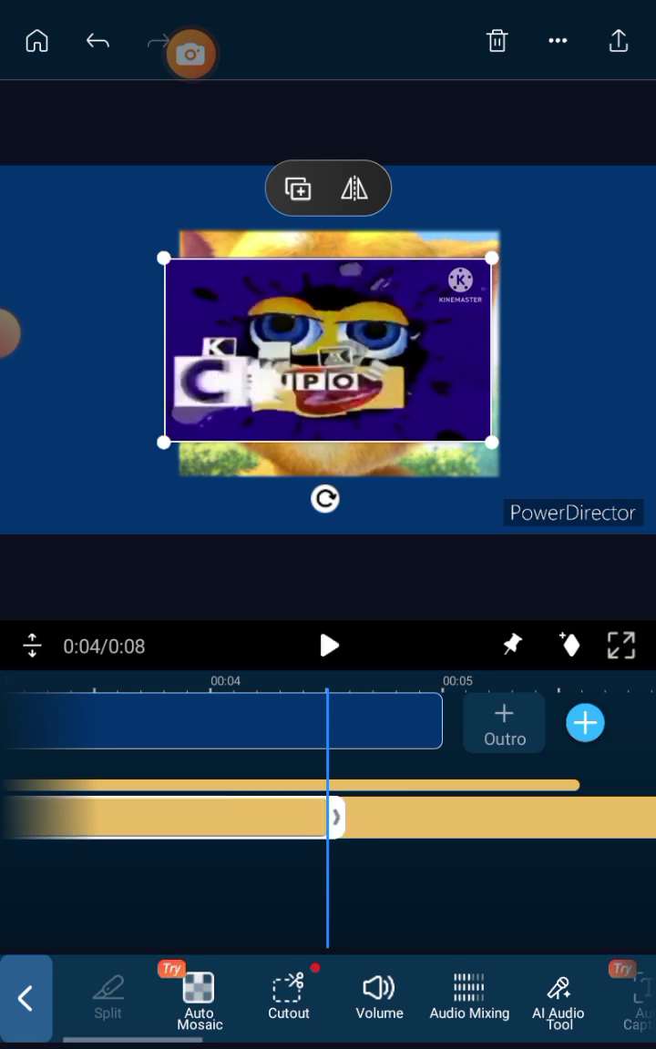
left_click(496, 41)
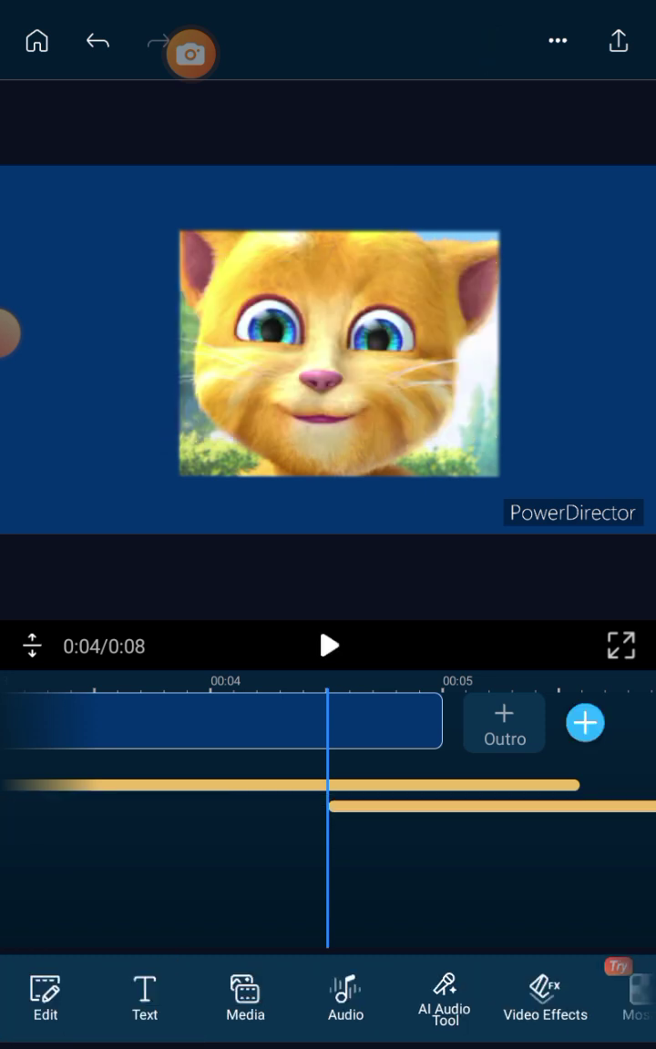
mouse_move(410, 807)
left_mouse_down()
mouse_move(410, 861)
mouse_move(410, 840)
left_mouse_up()
Move the audio clip to start near 2.4 seconds and play it back to check the timing
left_click(328, 646)
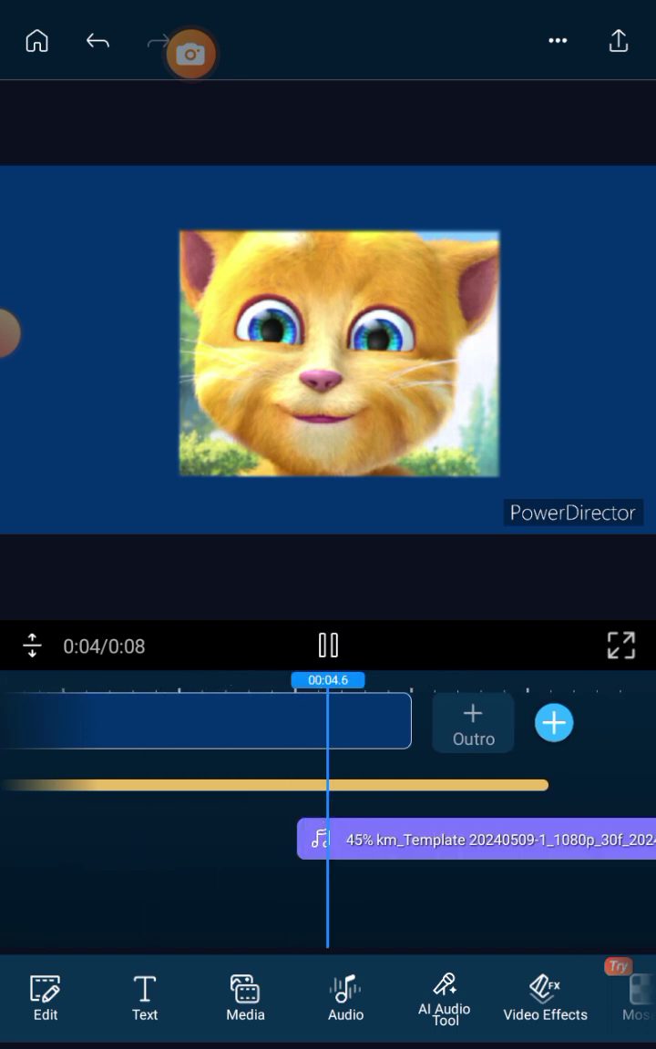
left_click_drag(273, 902, 429, 902)
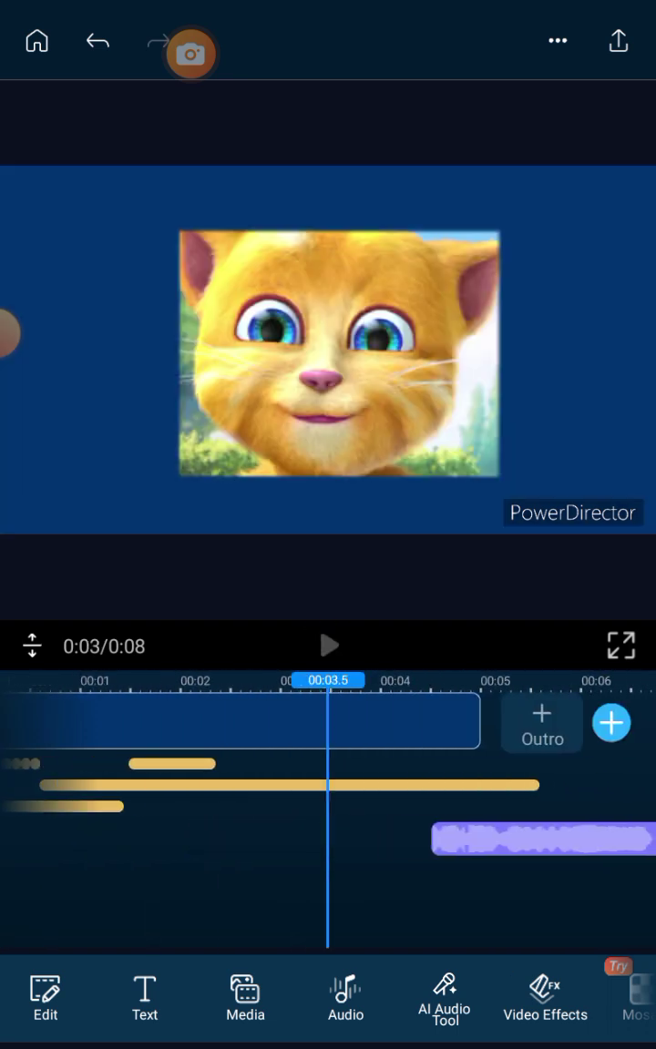
left_click_drag(445, 838, 228, 838)
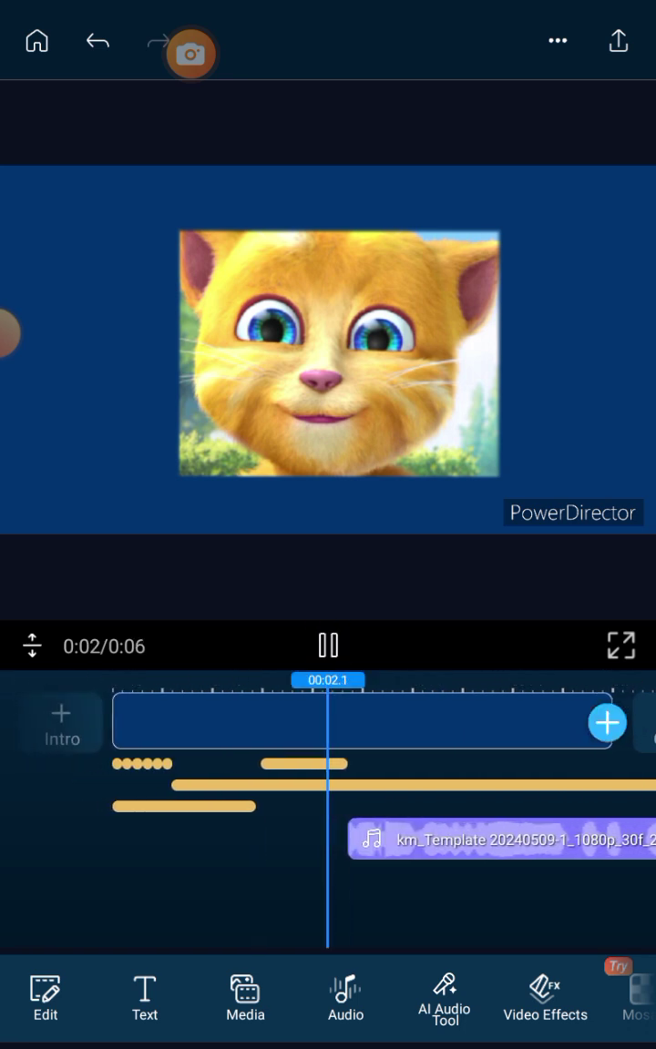
left_click(328, 646)
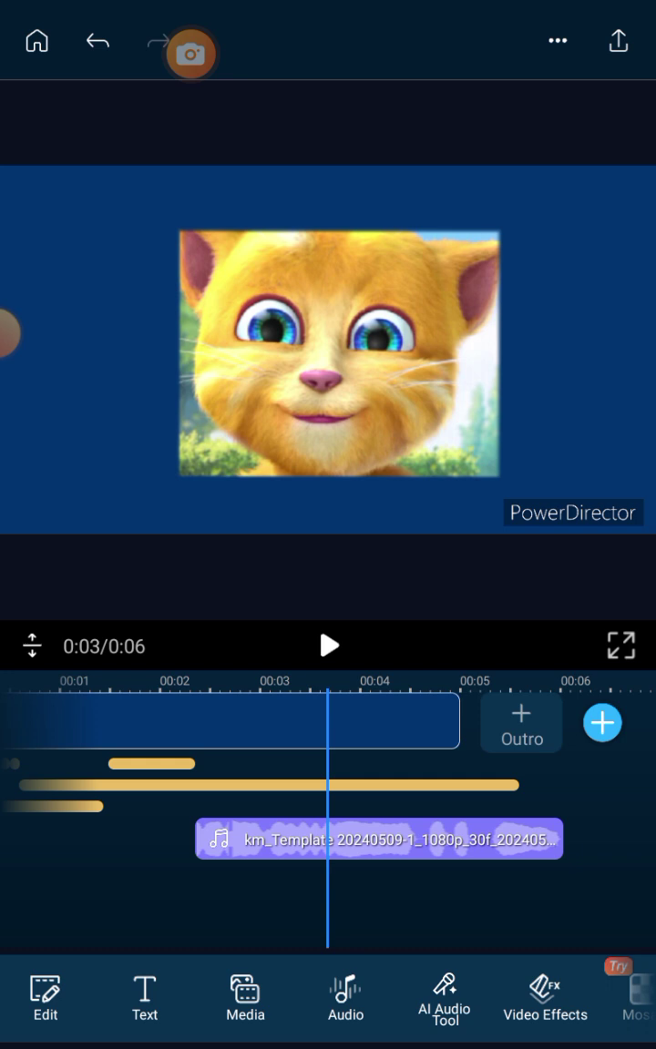
Split the blue background near 3.5 seconds, trim the cat photo to end there, and replay from the start
left_click(228, 721)
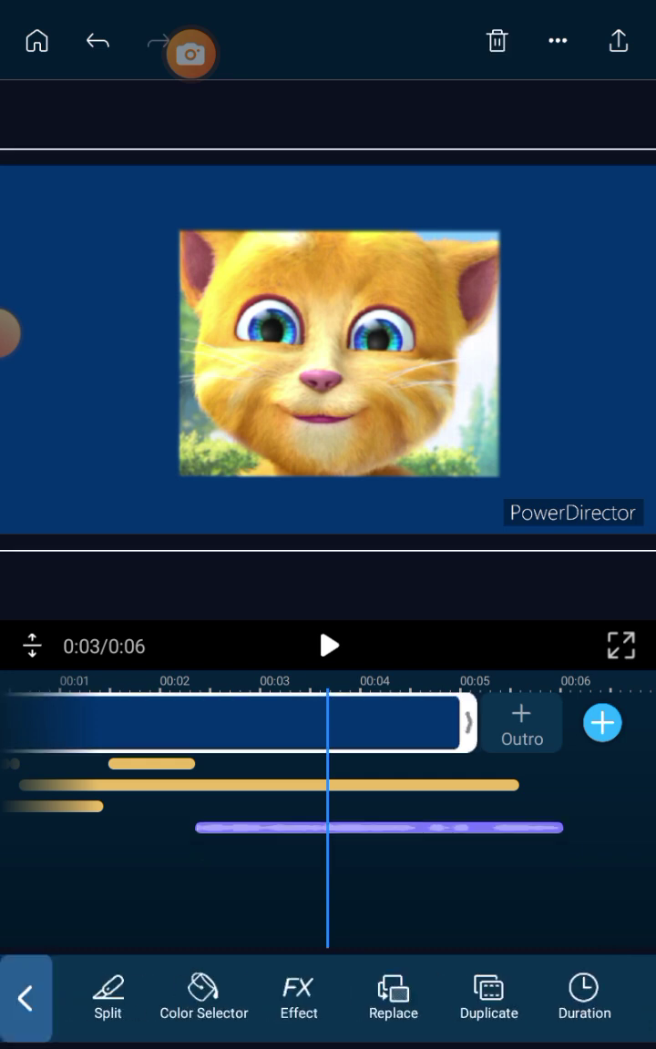
left_click(108, 997)
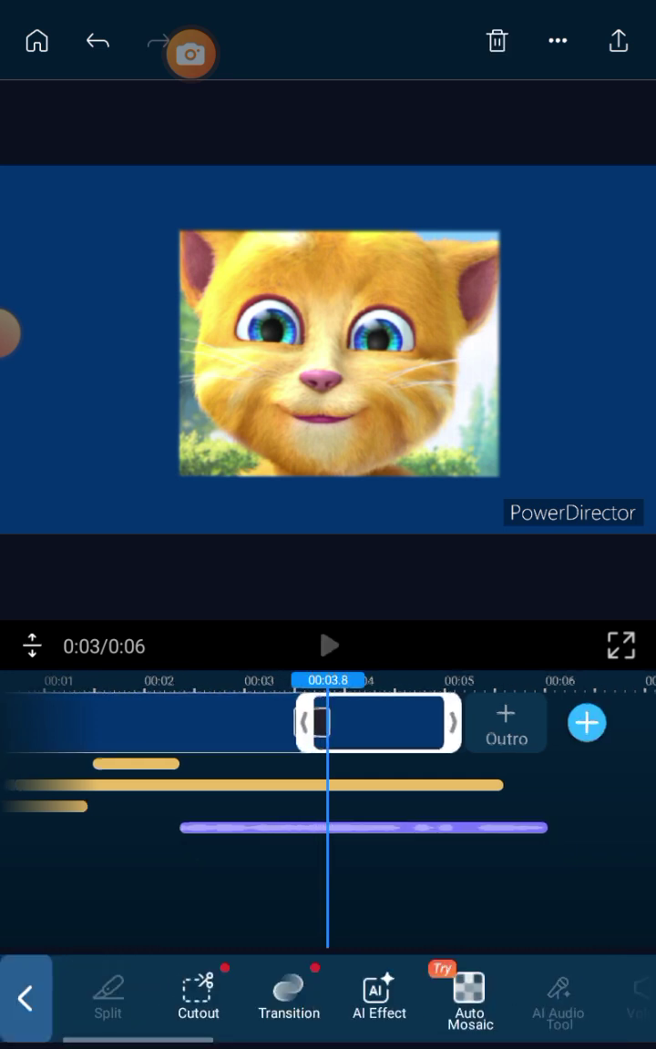
left_click(274, 785)
mouse_move(274, 893)
left_mouse_down()
mouse_move(346, 893)
mouse_move(288, 893)
left_mouse_up()
left_click(25, 998)
left_click_drag(364, 893, 331, 893)
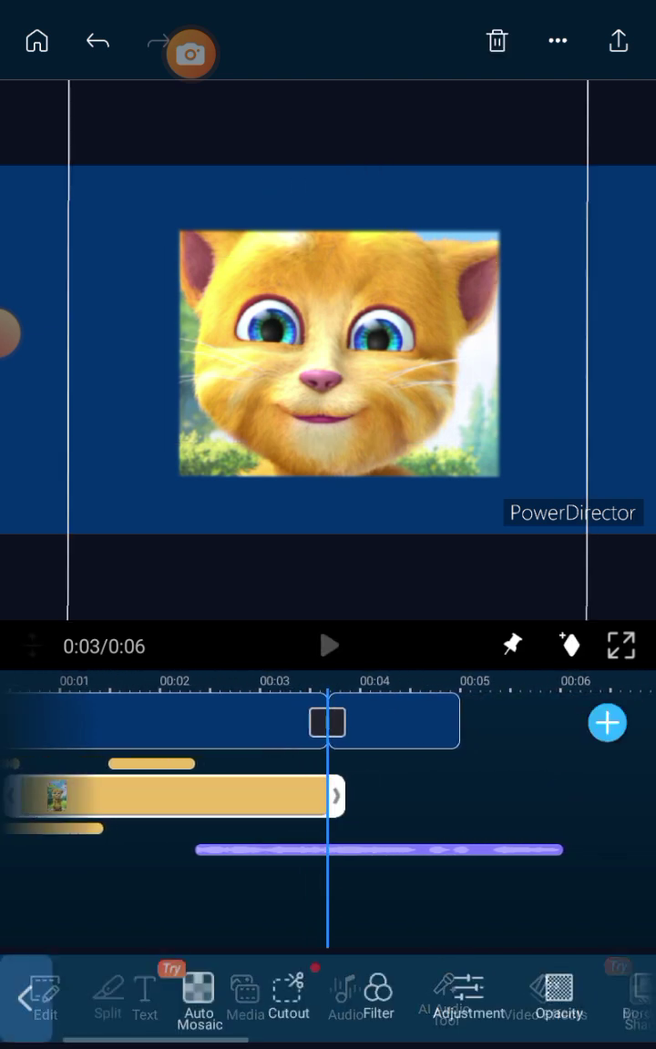
left_click(9, 332)
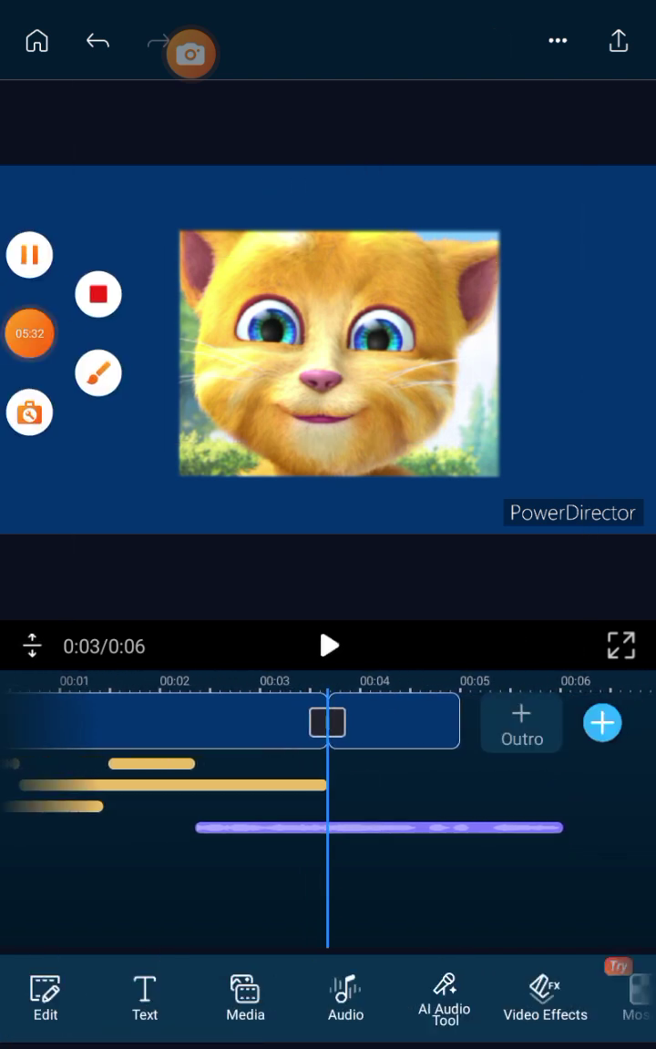
left_click_drag(182, 893, 510, 892)
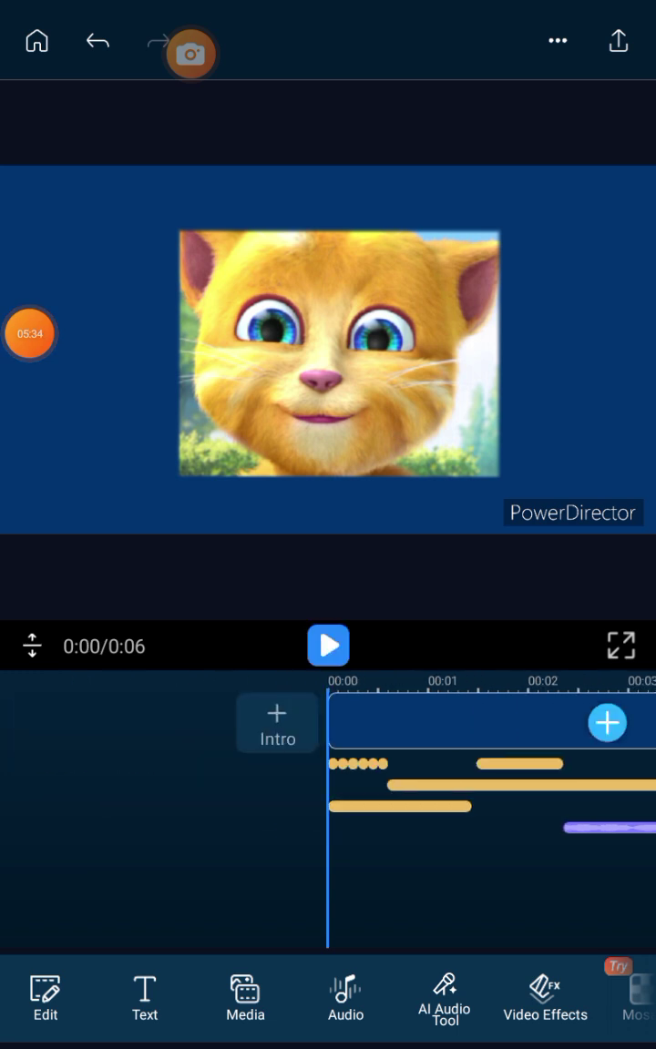
left_click(328, 646)
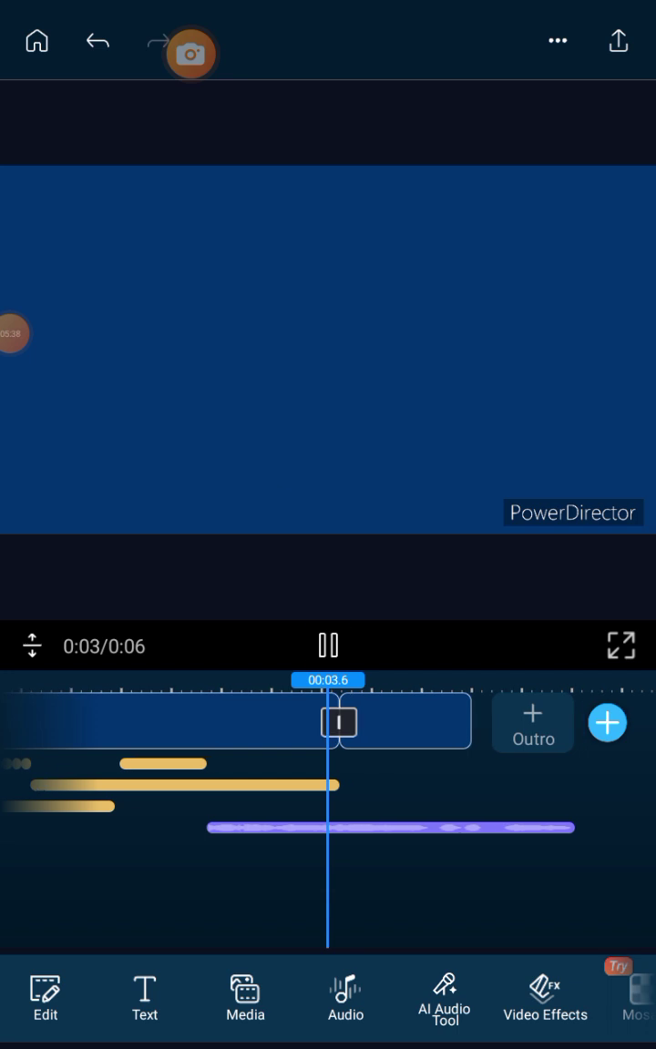
Preview the section after the background split and pause at the 5-second mark
left_click(328, 646)
left_click(328, 646)
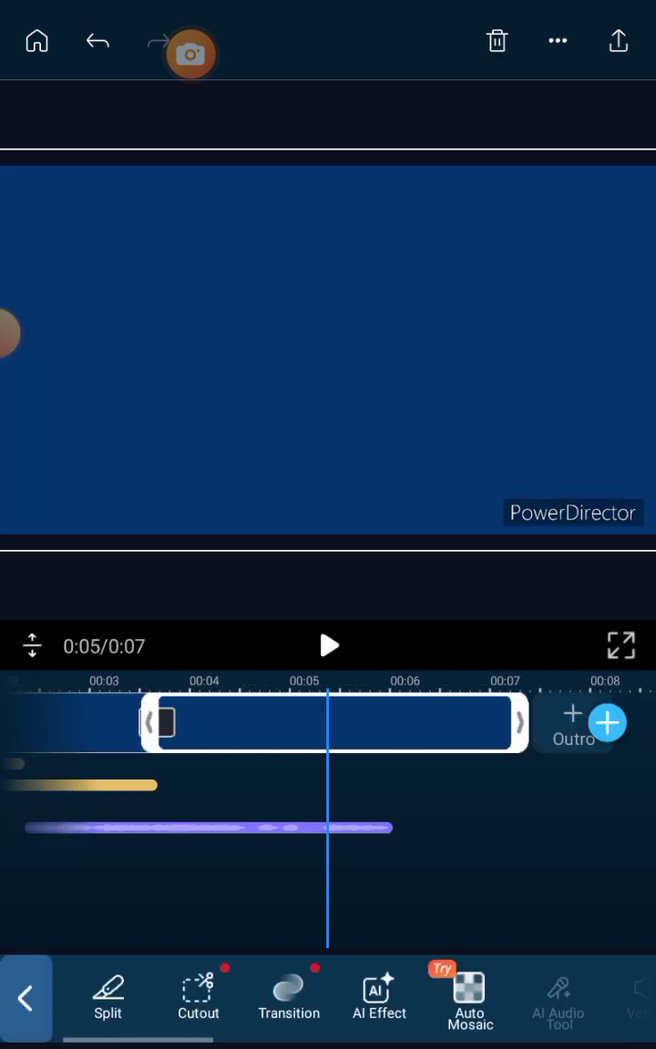
left_click_drag(228, 875, 428, 875)
left_click(328, 646)
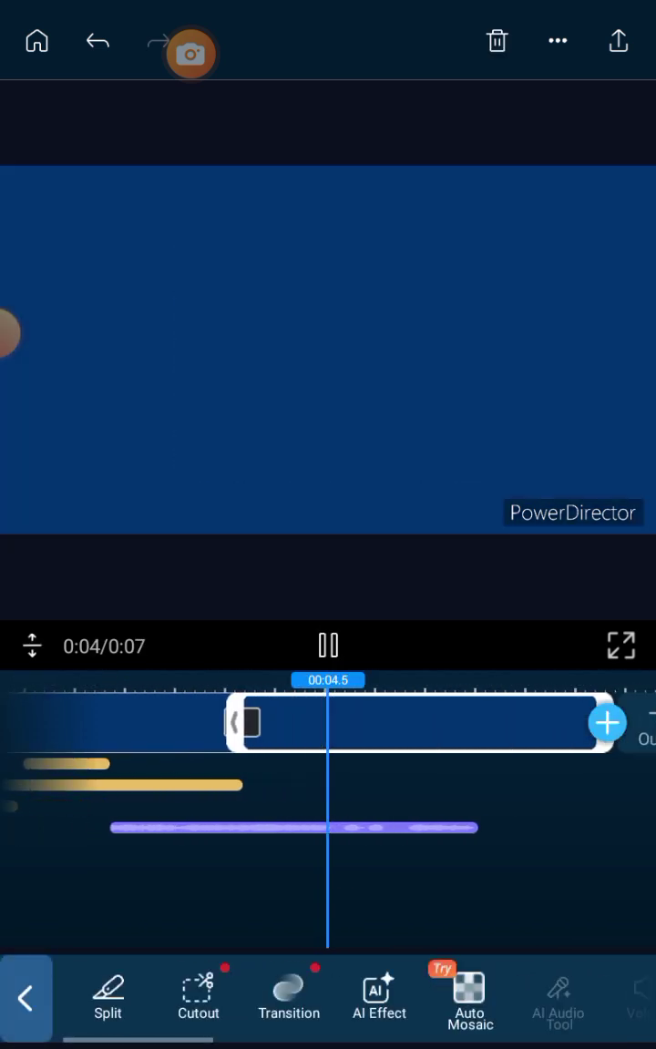
left_click(328, 646)
Split the KineMaster audio at 5 seconds and delete the part after it
left_click(228, 834)
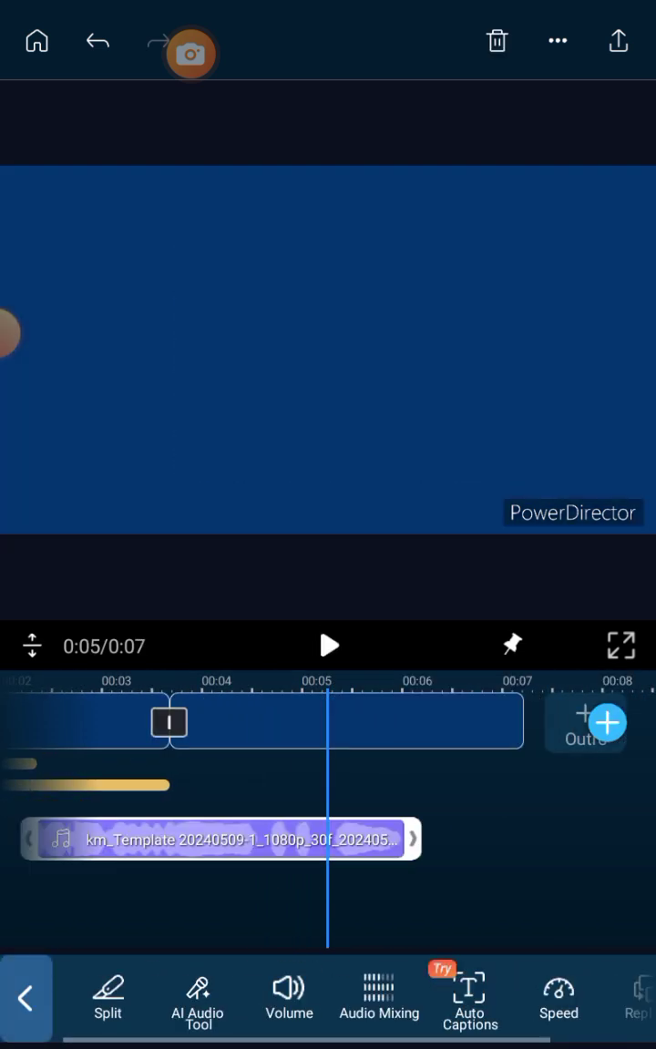
left_click(108, 996)
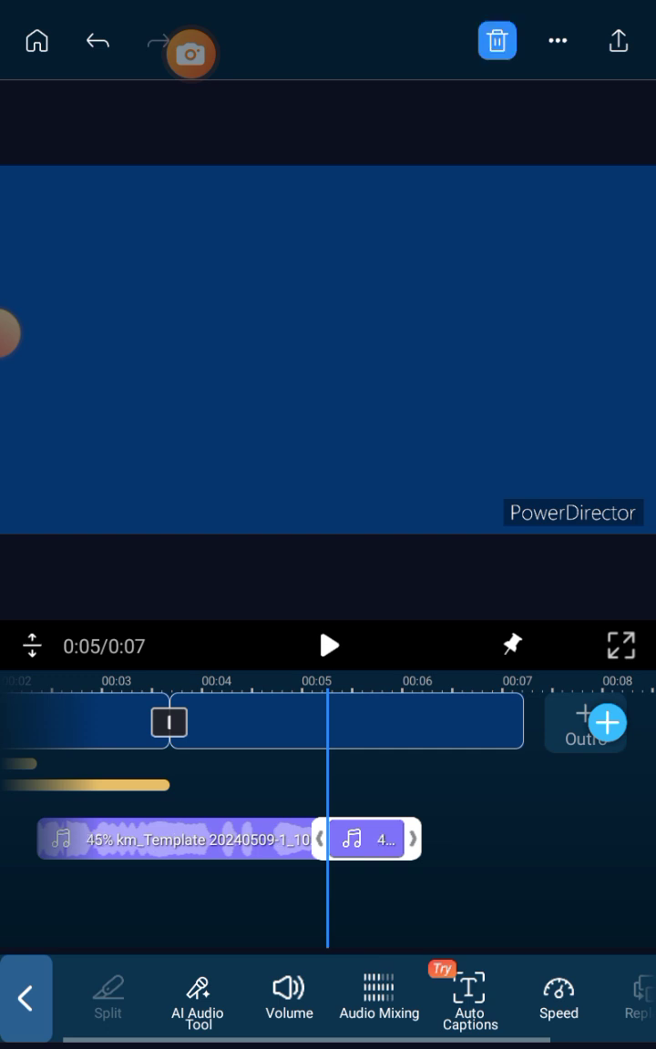
left_click(497, 41)
left_click(145, 998)
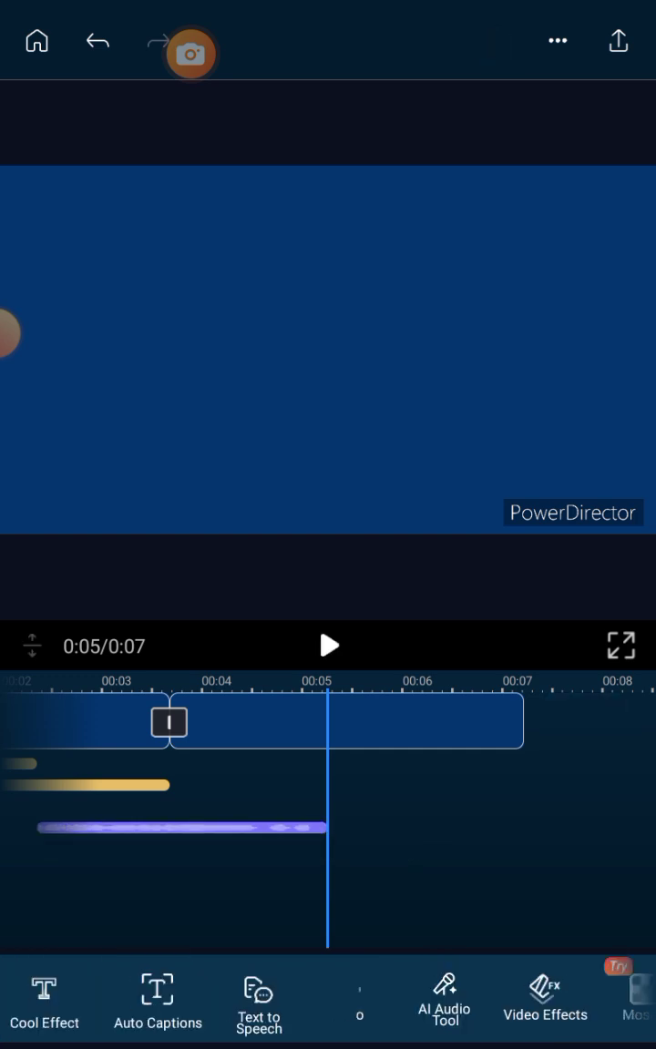
Add a title at 5 seconds, replace the placeholder with 'ginge', and shift it slightly left
left_click(116, 998)
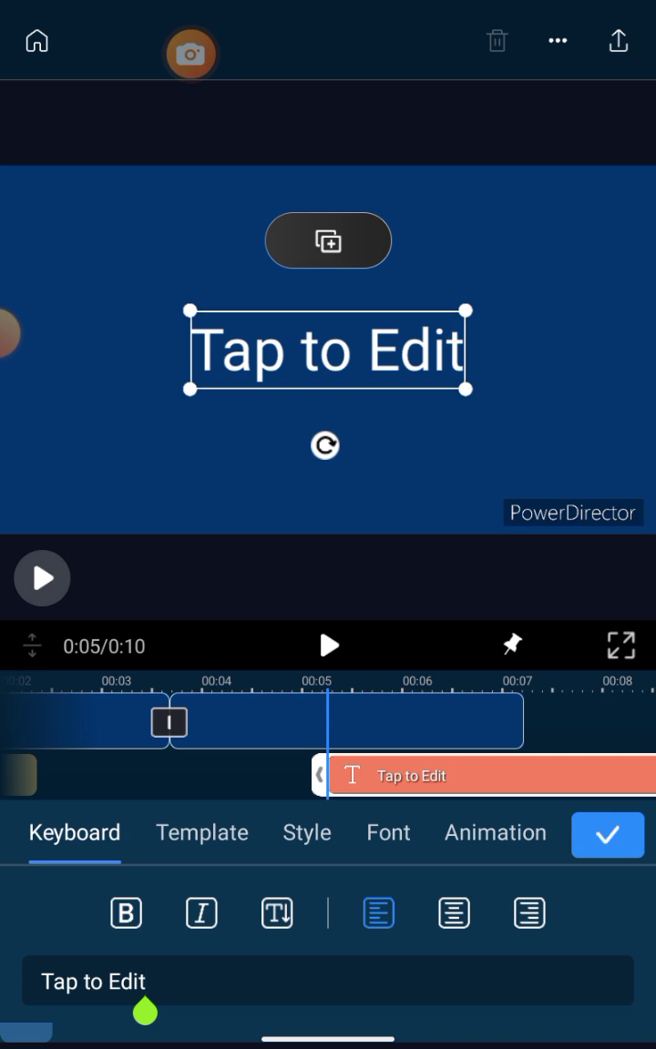
type("x")
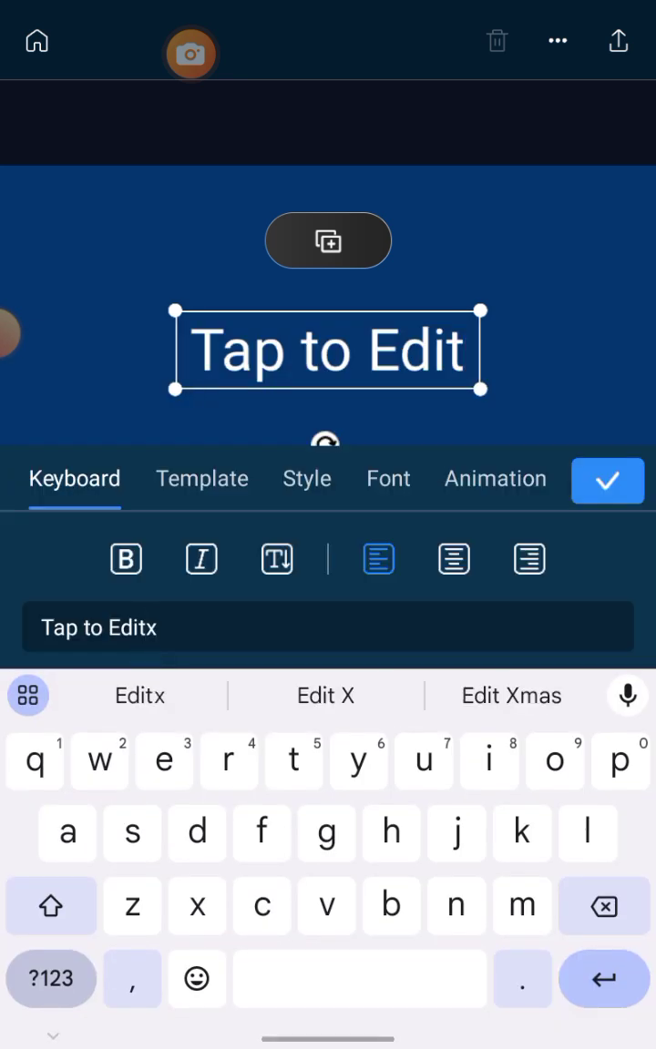
key("BackSpace")
key("BackSpace")
key("BackSpace")
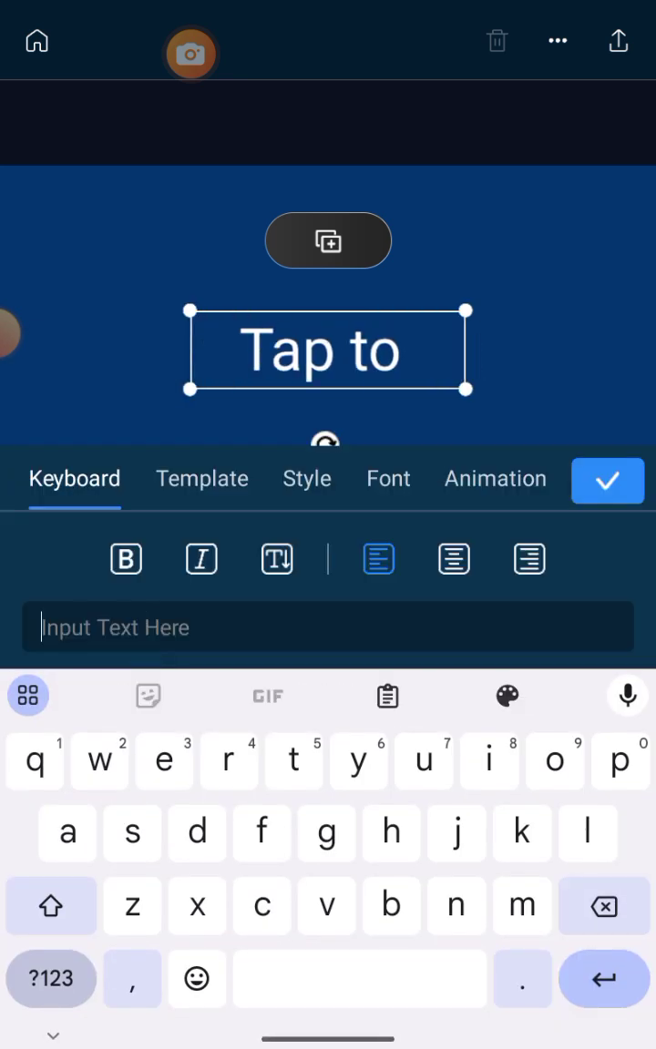
type("ginge")
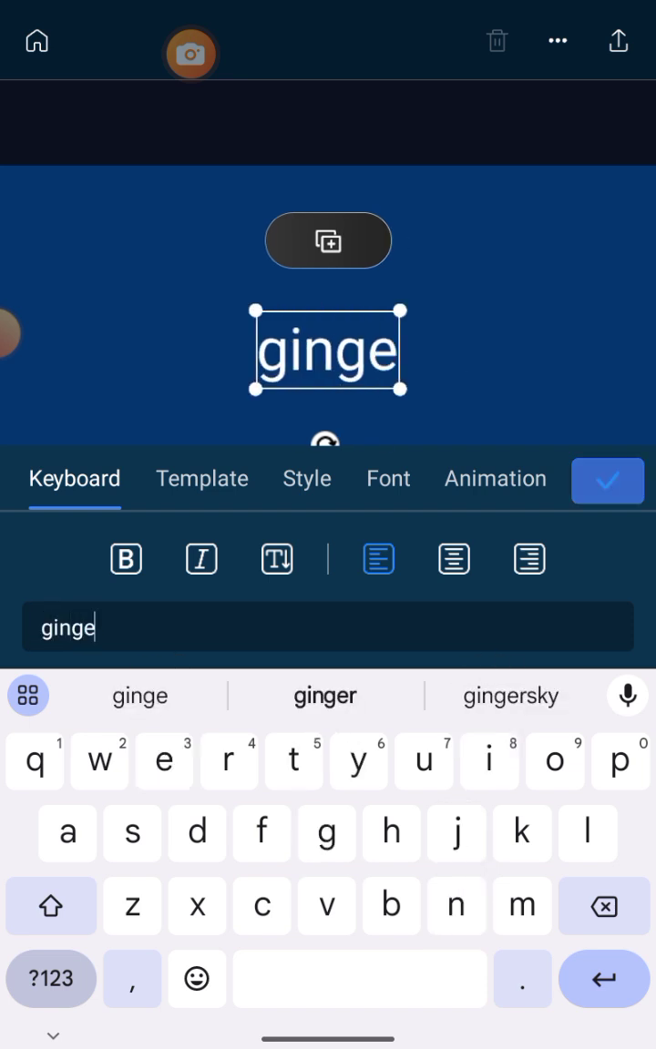
left_click(607, 482)
mouse_move(328, 350)
left_mouse_down()
mouse_move(276, 350)
mouse_move(300, 350)
left_mouse_up()
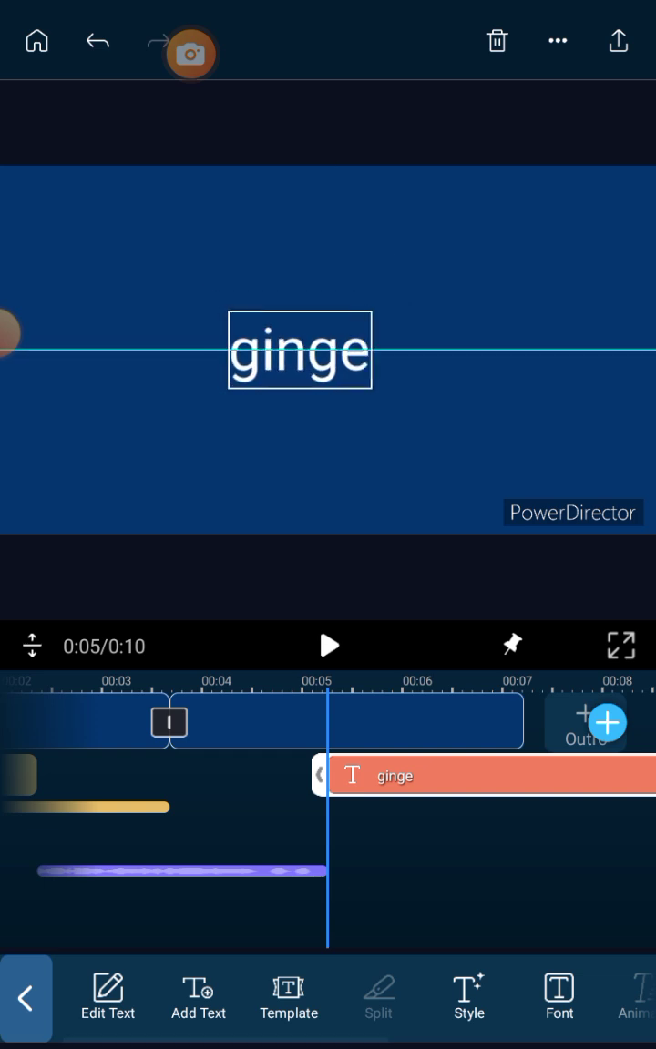
Turn the background section after the split black and enlarge the 'ginge' title
left_click(428, 722)
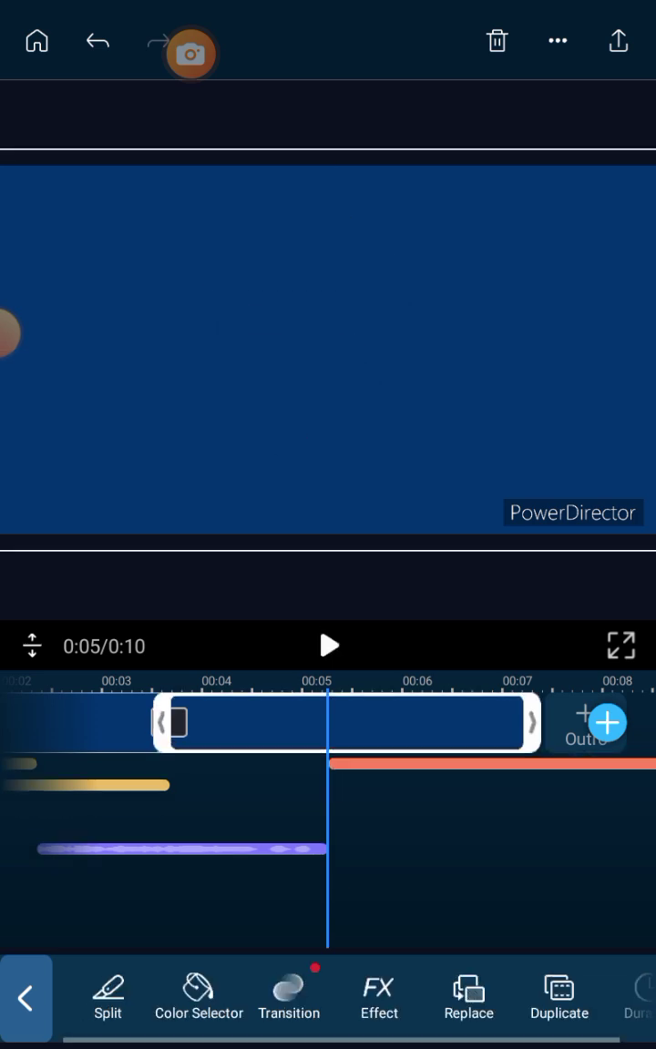
left_click(199, 997)
left_click(469, 997)
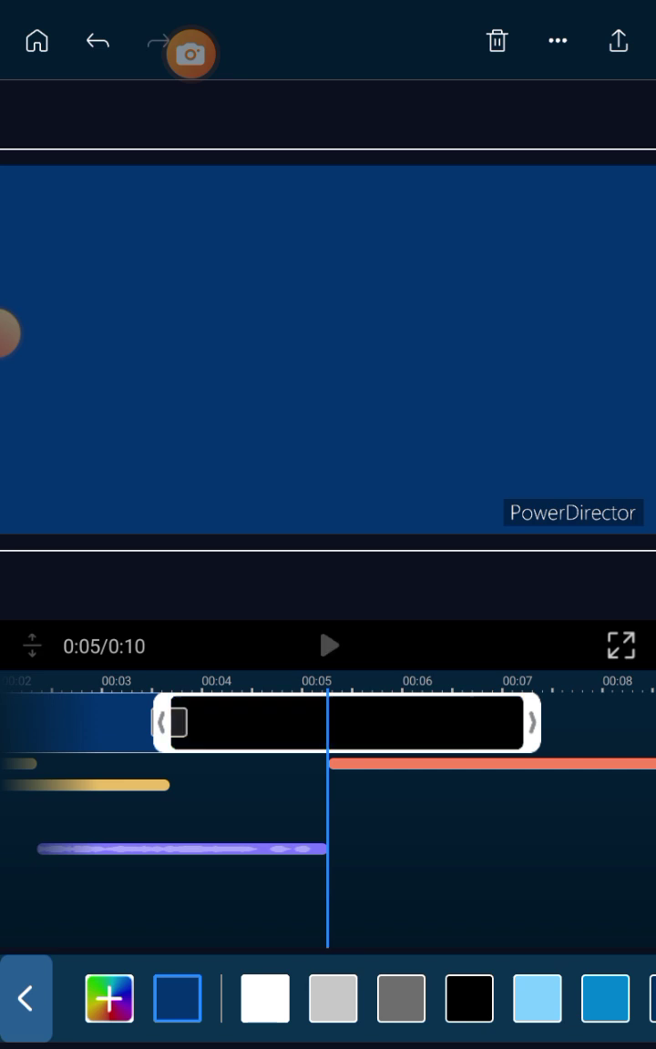
left_click(26, 998)
left_click_drag(410, 811, 294, 811)
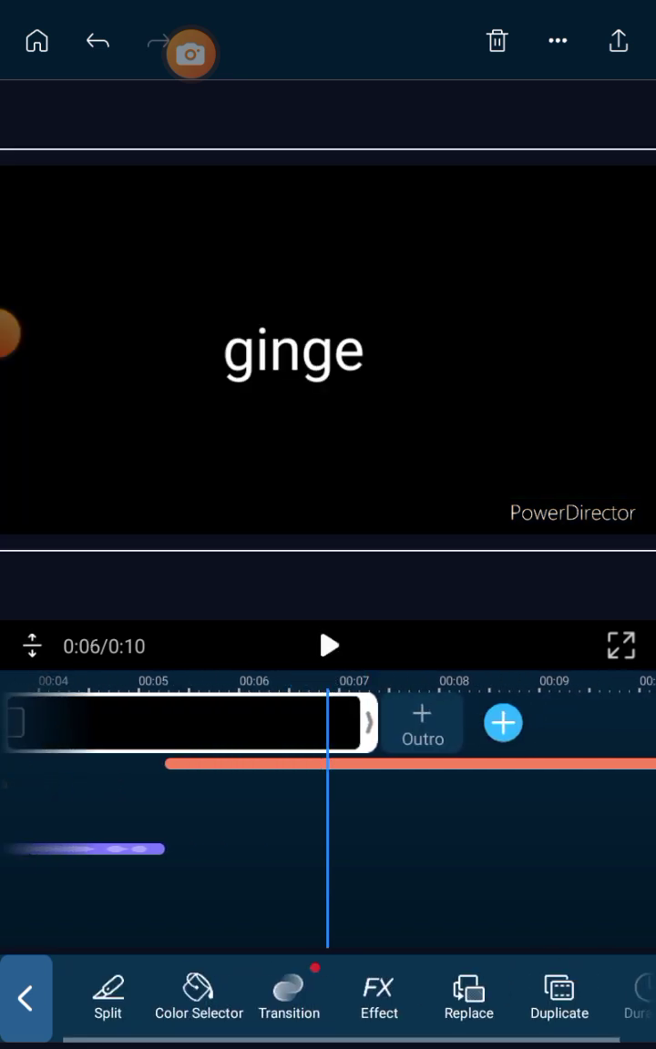
left_click(410, 765)
mouse_move(291, 445)
left_mouse_down()
mouse_move(288, 518)
mouse_move(292, 472)
left_mouse_up()
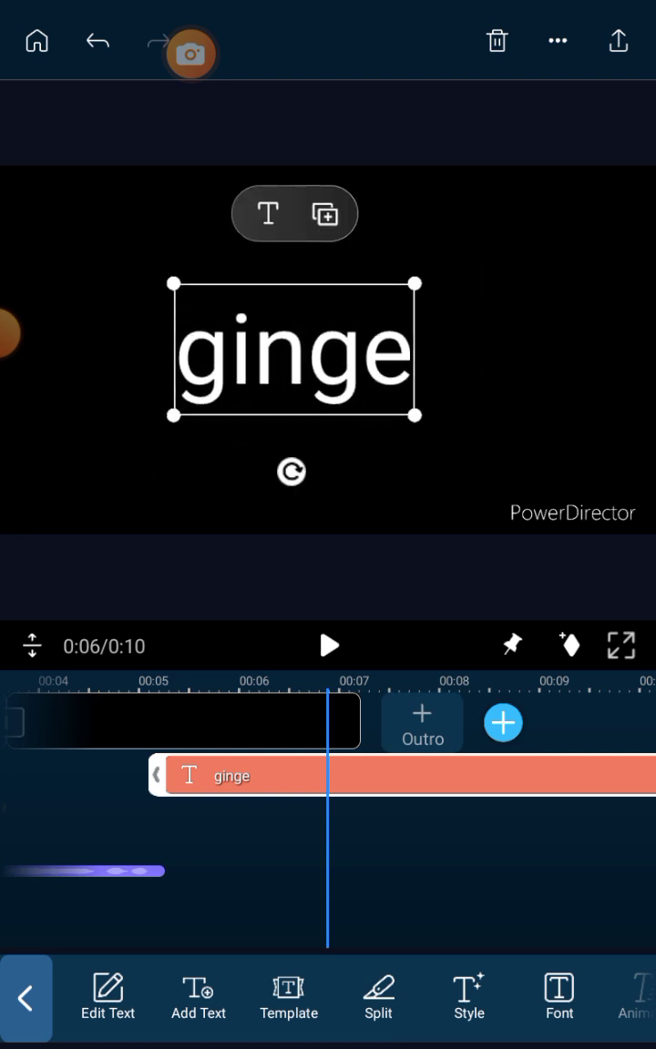
Drag the 'ginge' title so it snaps to the start of the black clip
left_click(25, 999)
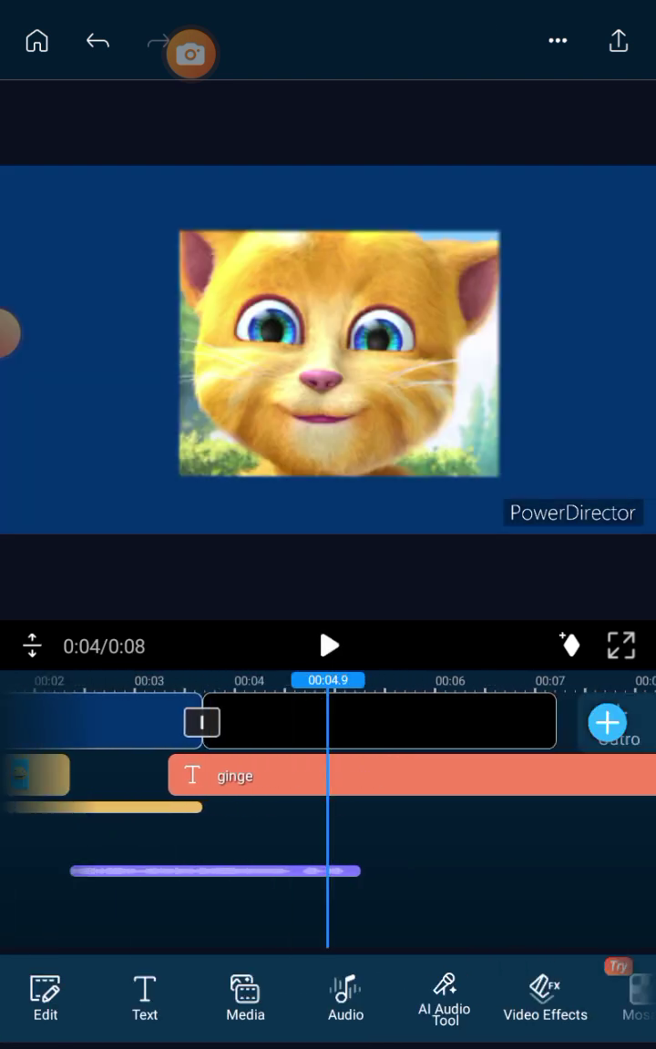
left_click_drag(401, 720, 328, 720)
left_click_drag(273, 775, 308, 776)
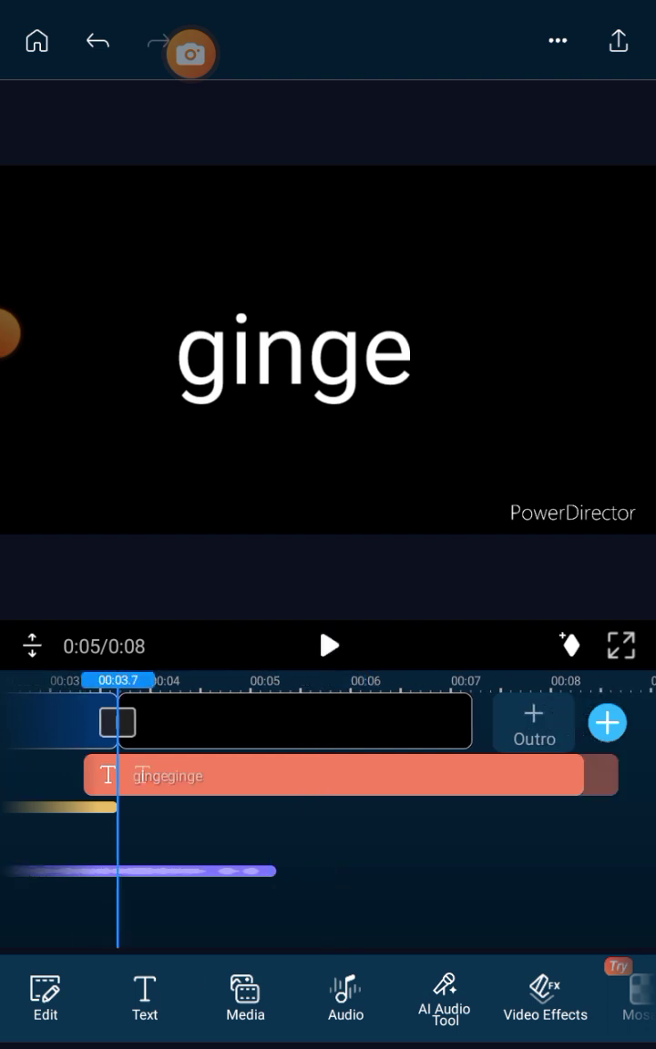
left_click_drag(273, 720, 438, 720)
Park the playhead at the black clip's start and add a new text title there
left_click_drag(365, 720, 210, 720)
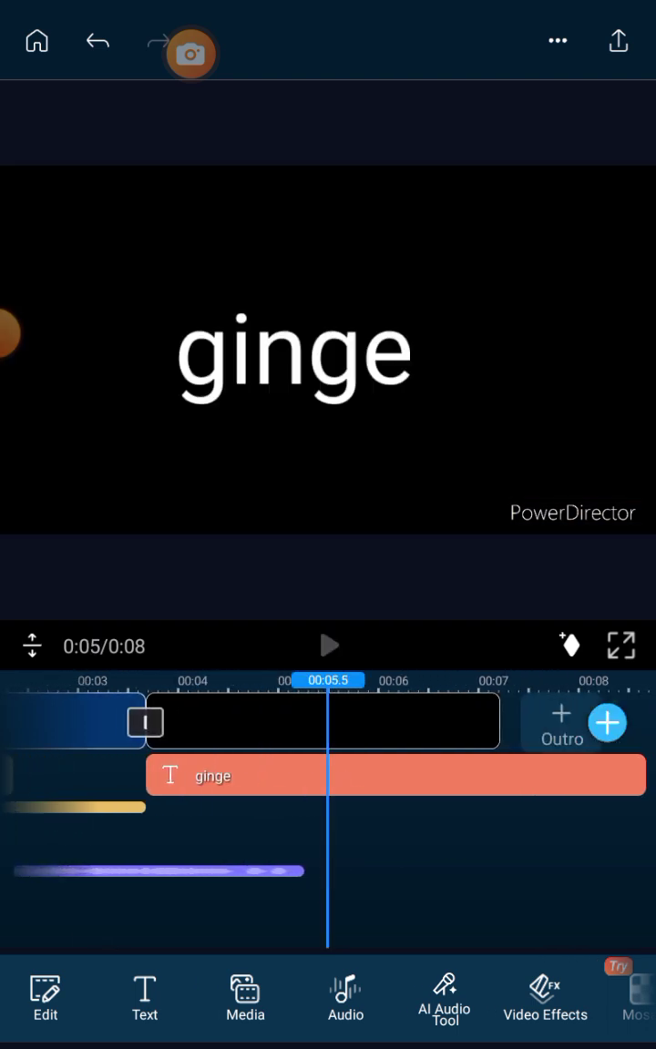
mouse_move(365, 719)
left_mouse_down()
mouse_move(325, 719)
mouse_move(399, 719)
left_mouse_up()
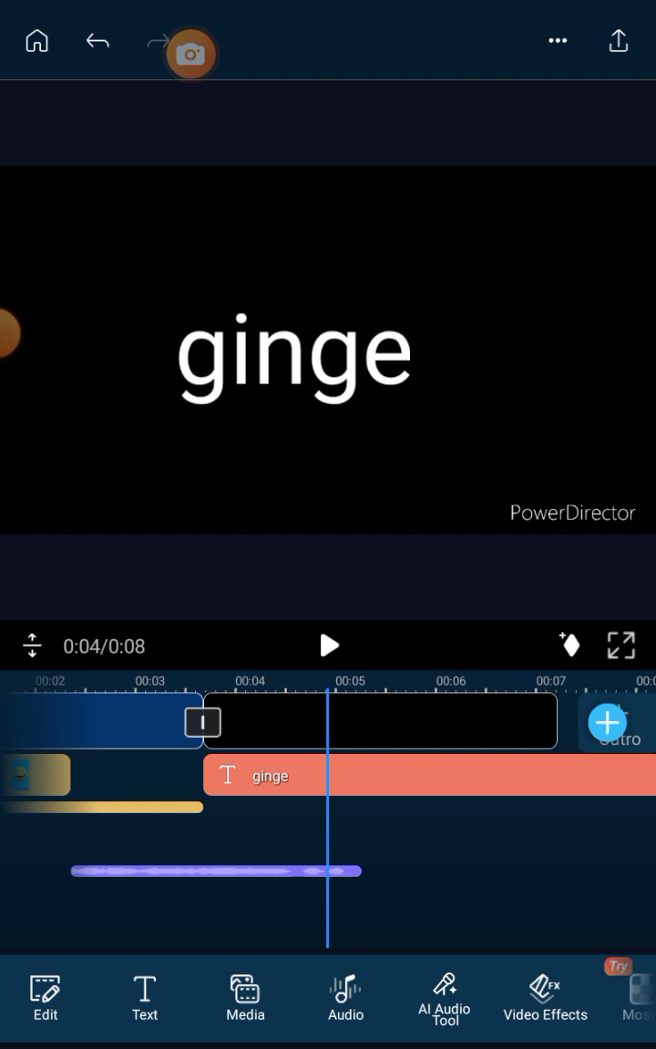
left_click_drag(274, 719, 369, 719)
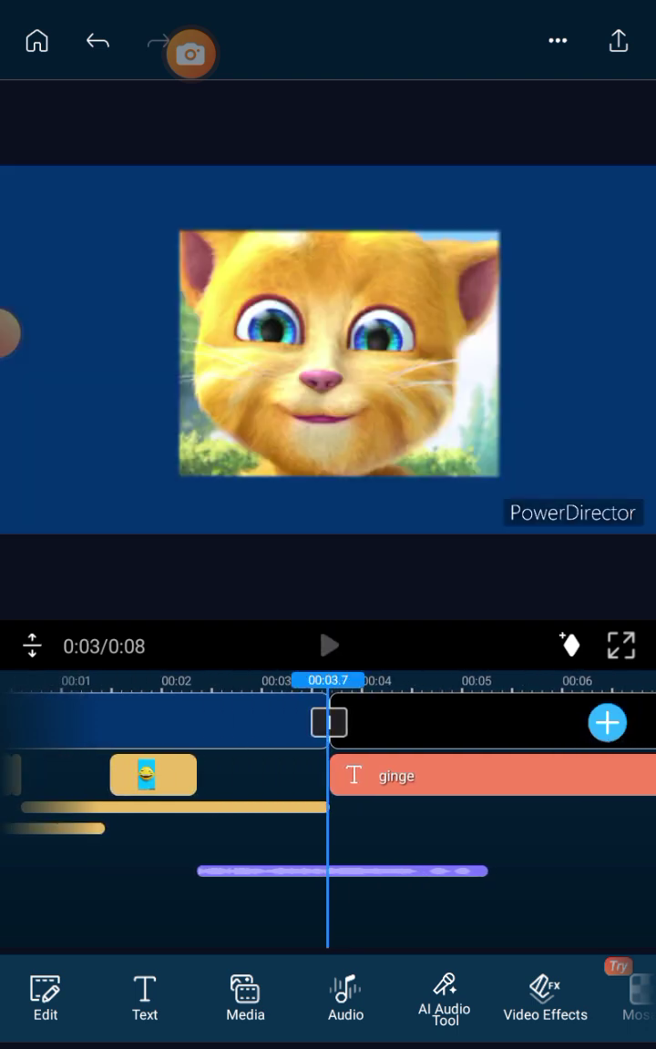
left_click_drag(328, 719, 325, 720)
left_click(145, 998)
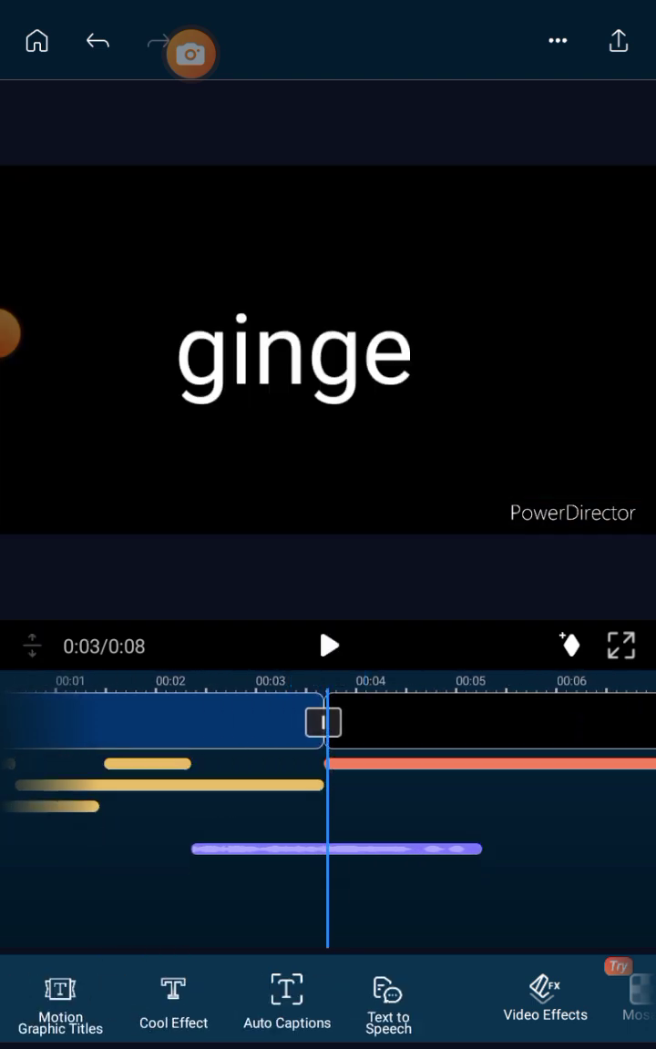
left_click(26, 998)
Replace the placeholder with 'r' and place it just after 'ginge'
left_click(492, 776)
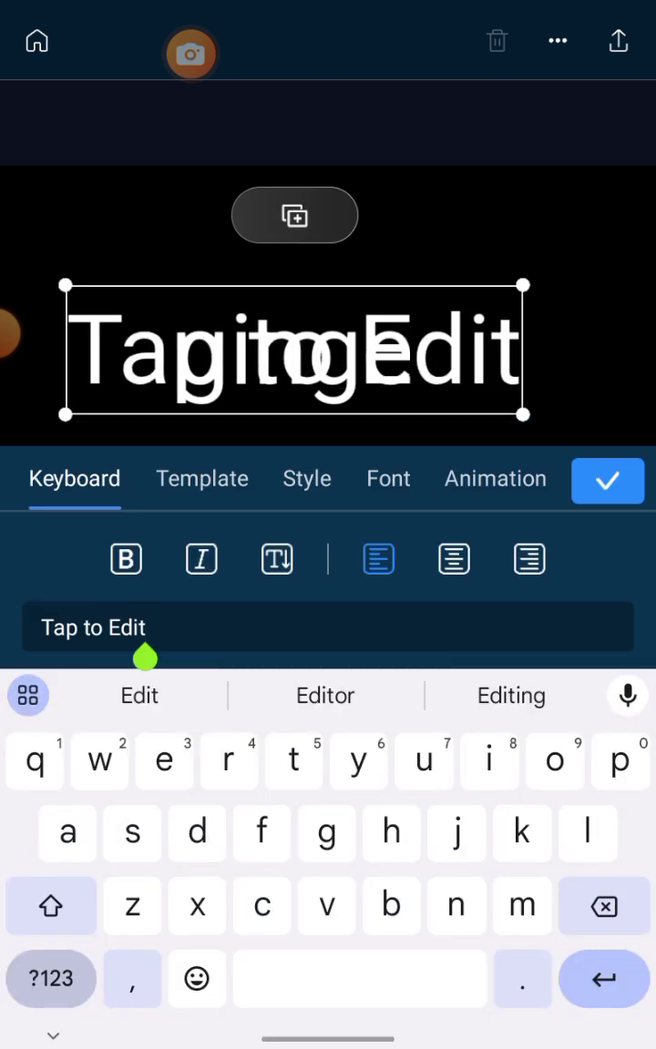
key("BackSpace")
key("BackSpace")
key("BackSpace")
key("BackSpace")
type("r")
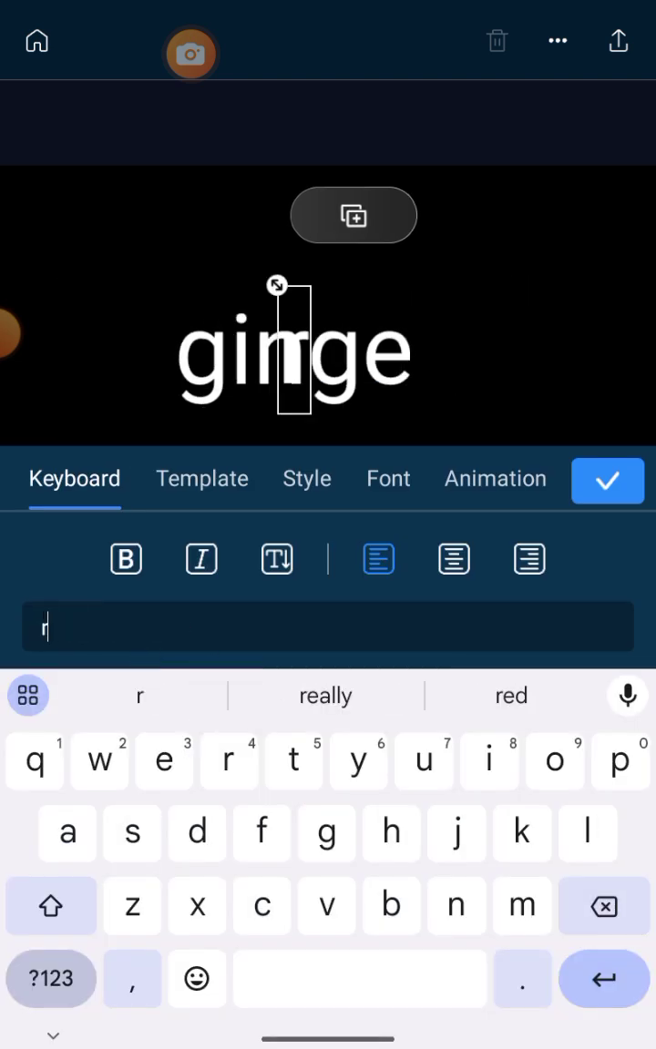
left_click(606, 481)
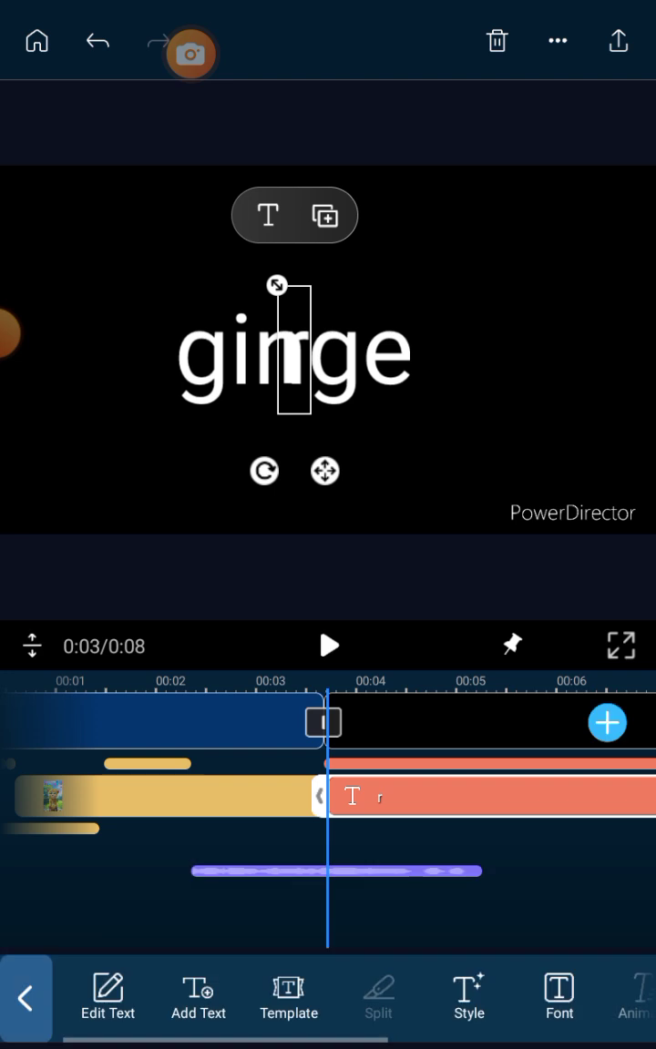
left_click_drag(293, 349, 434, 349)
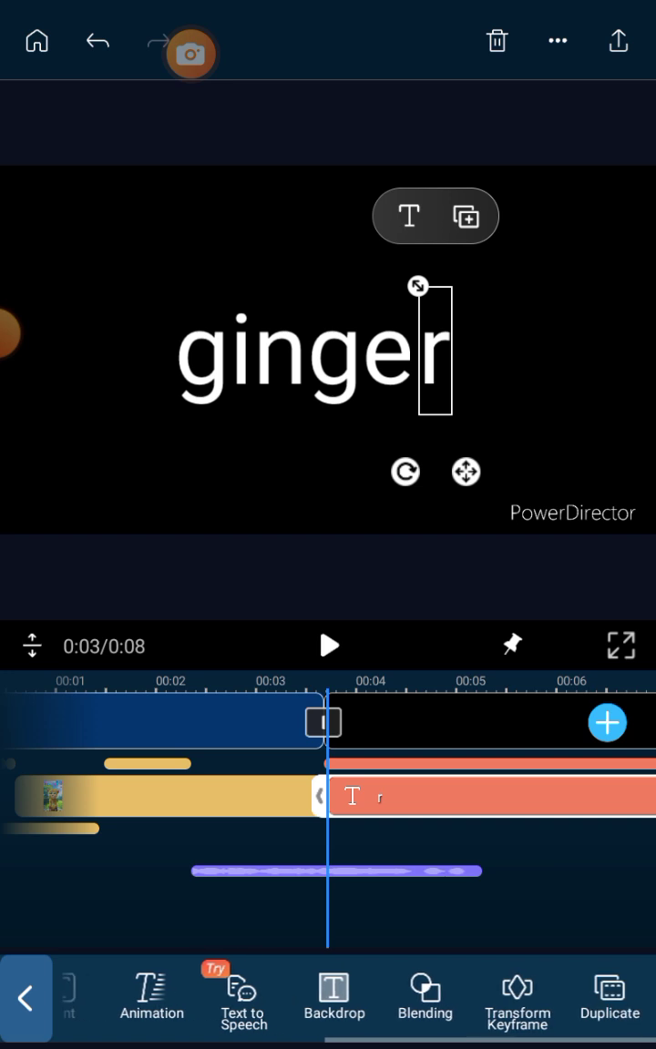
left_click(287, 561)
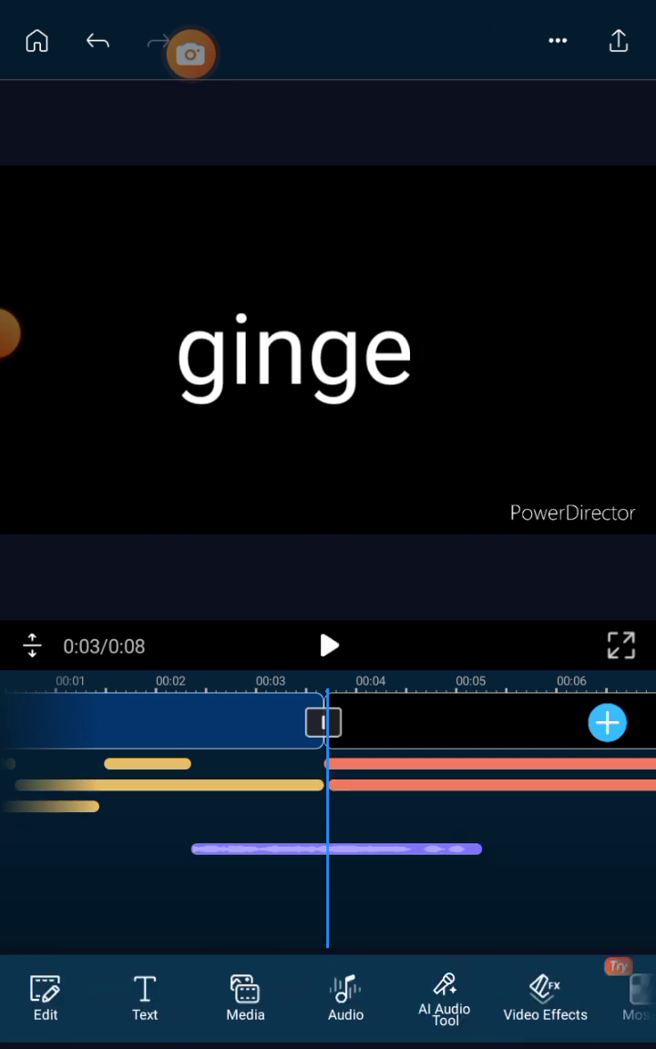
Reselect the 'r' title and move it closer to 'ginge'
left_click_drag(364, 683, 333, 684)
left_click(410, 786)
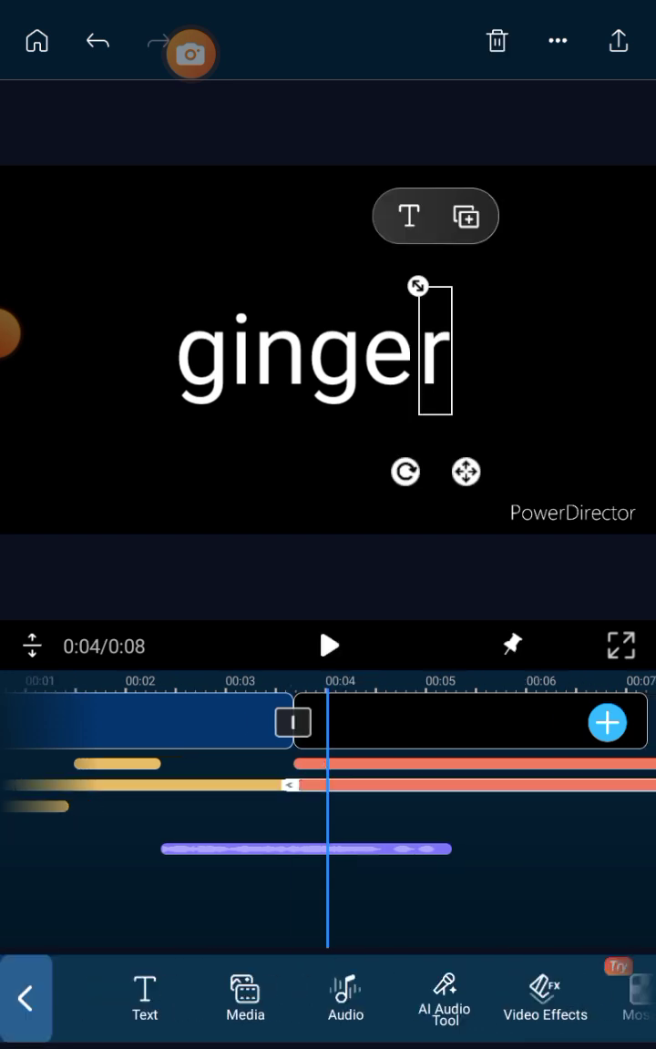
mouse_move(455, 729)
left_mouse_down()
mouse_move(423, 729)
mouse_move(460, 729)
left_mouse_up()
left_click(513, 351)
left_click_drag(513, 350, 451, 351)
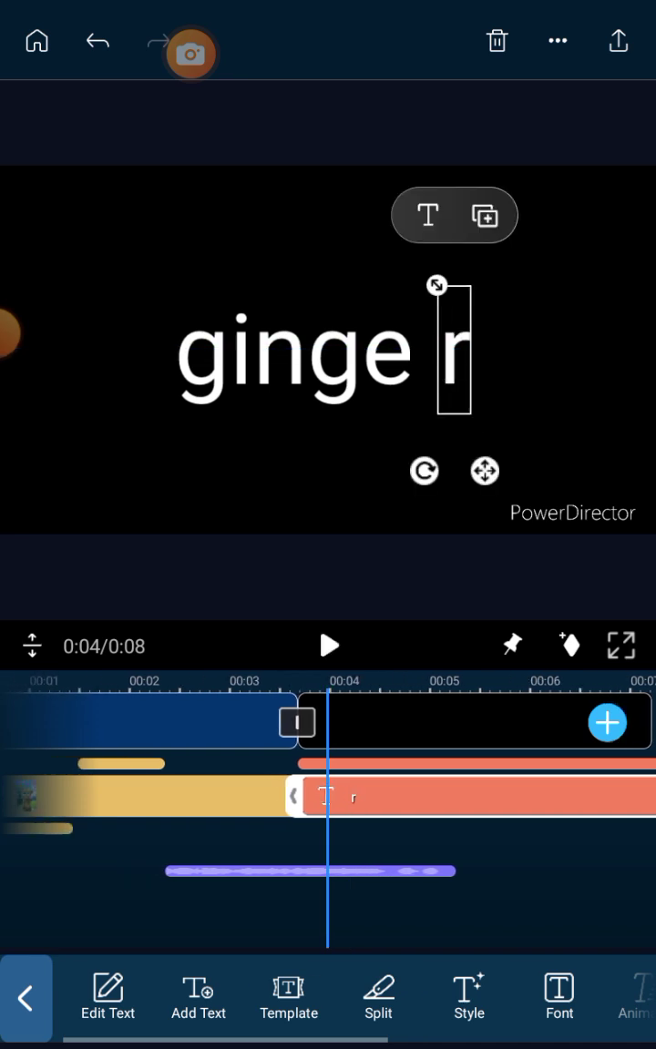
mouse_move(455, 997)
left_mouse_down()
mouse_move(258, 998)
mouse_move(310, 998)
left_mouse_up()
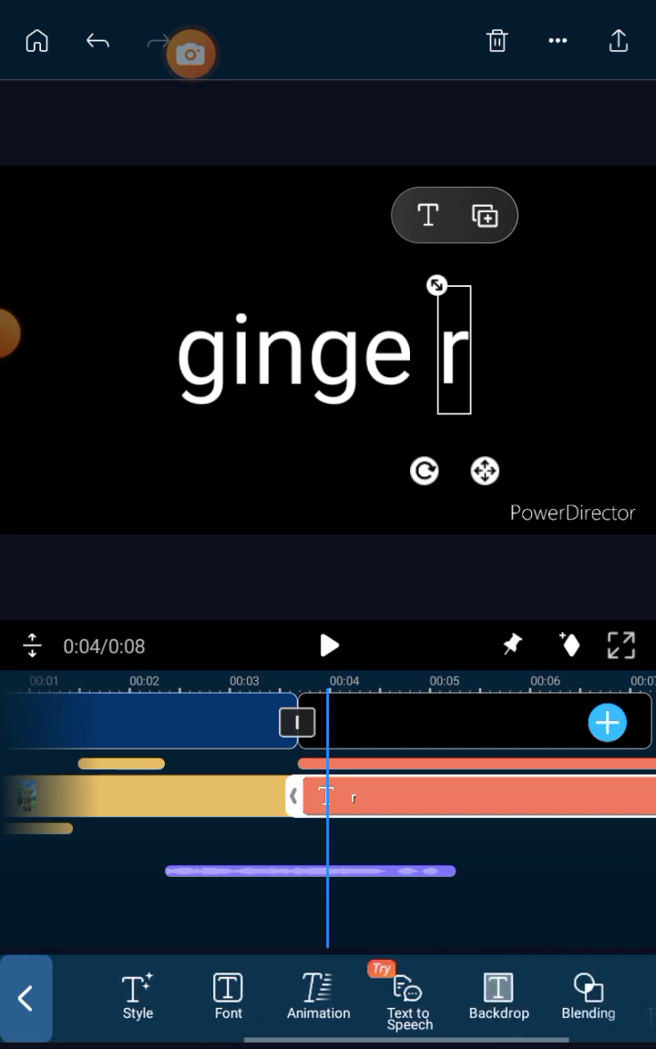
left_click_drag(456, 998, 310, 997)
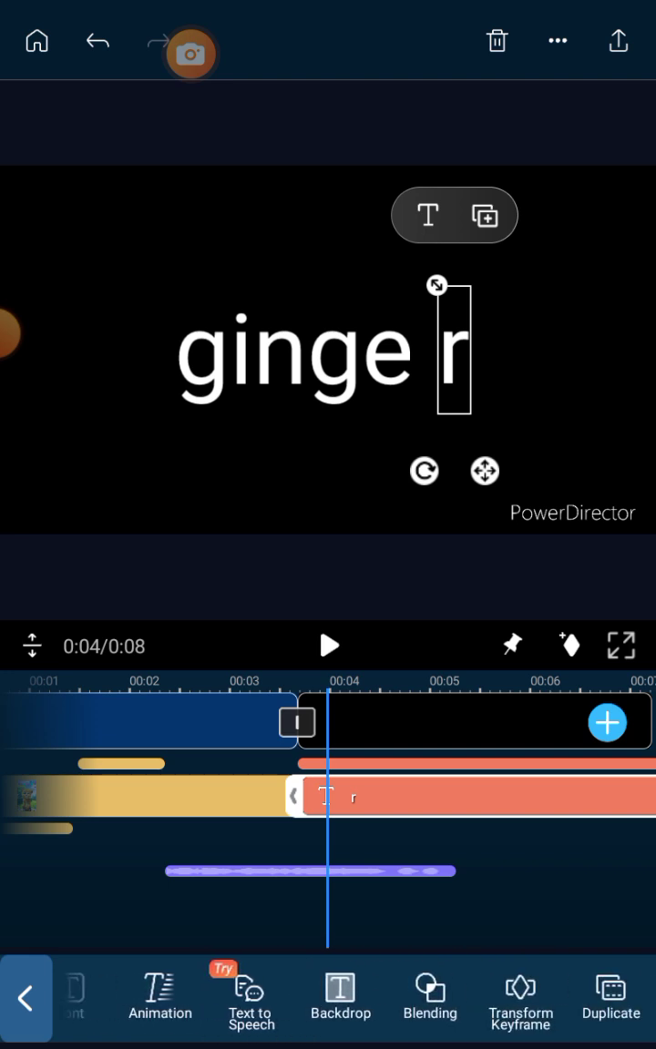
Check the r's Transform Keyframe position values and nudge it snugly against 'ginge'
left_click(520, 1002)
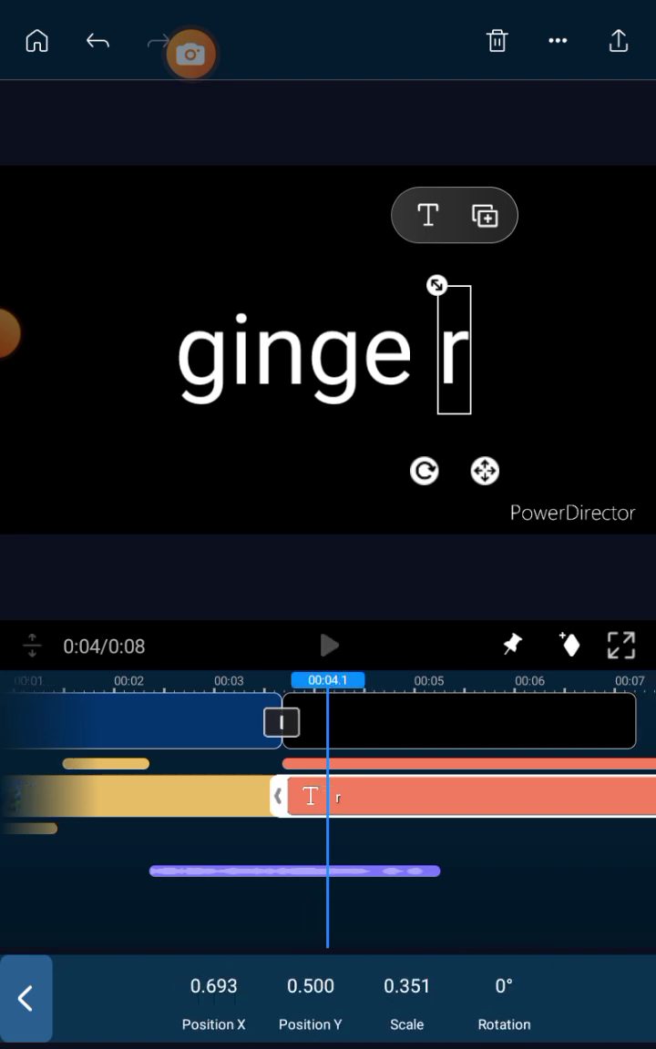
left_click(311, 987)
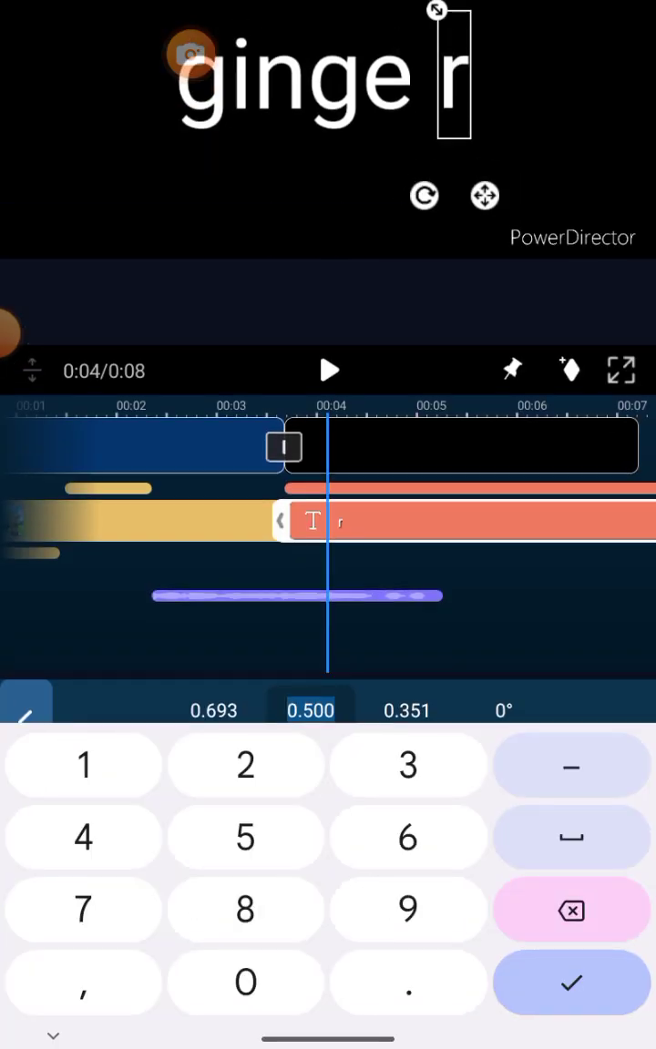
key("Return")
left_click(26, 999)
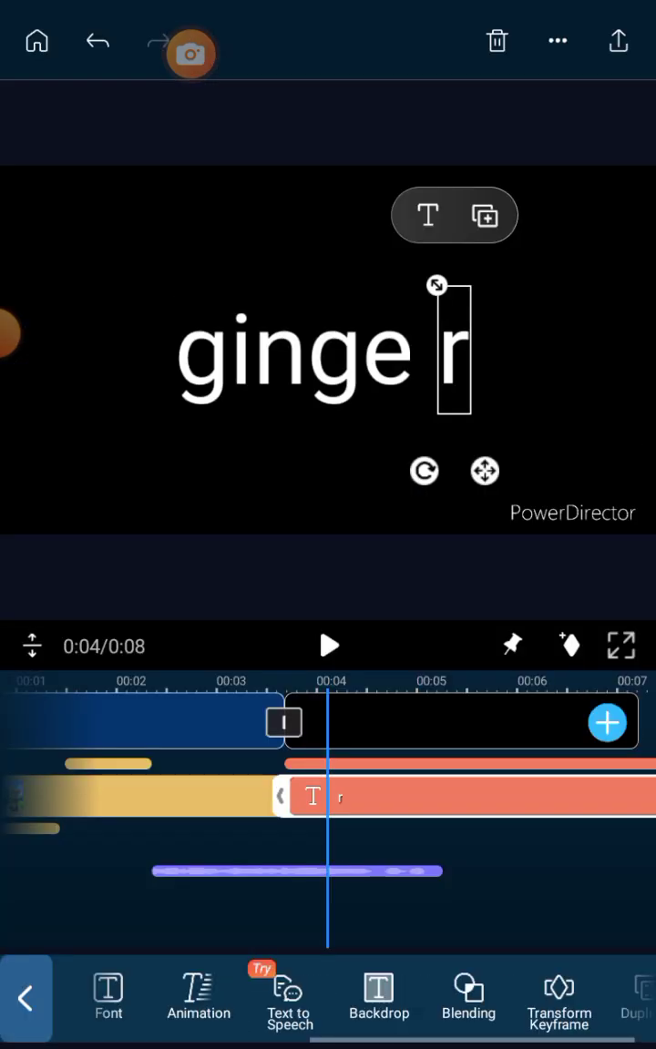
left_click_drag(455, 350, 438, 350)
Review the video end, return to the black clip's start, and deselect the 'r' title
left_click_drag(474, 874, 137, 874)
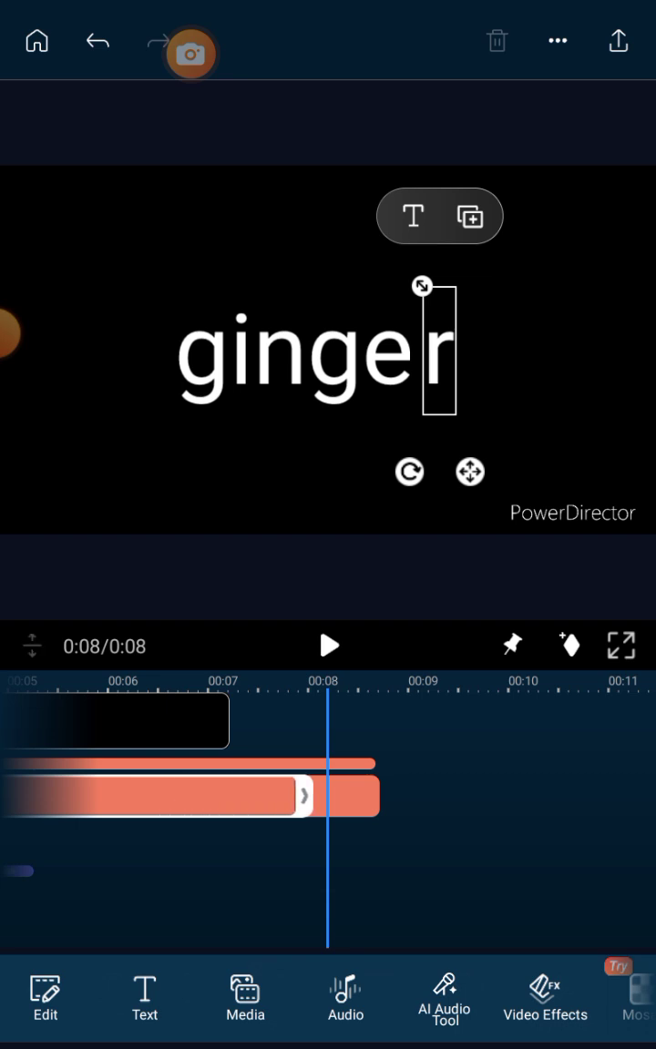
left_click(273, 797)
left_click_drag(183, 797, 501, 797)
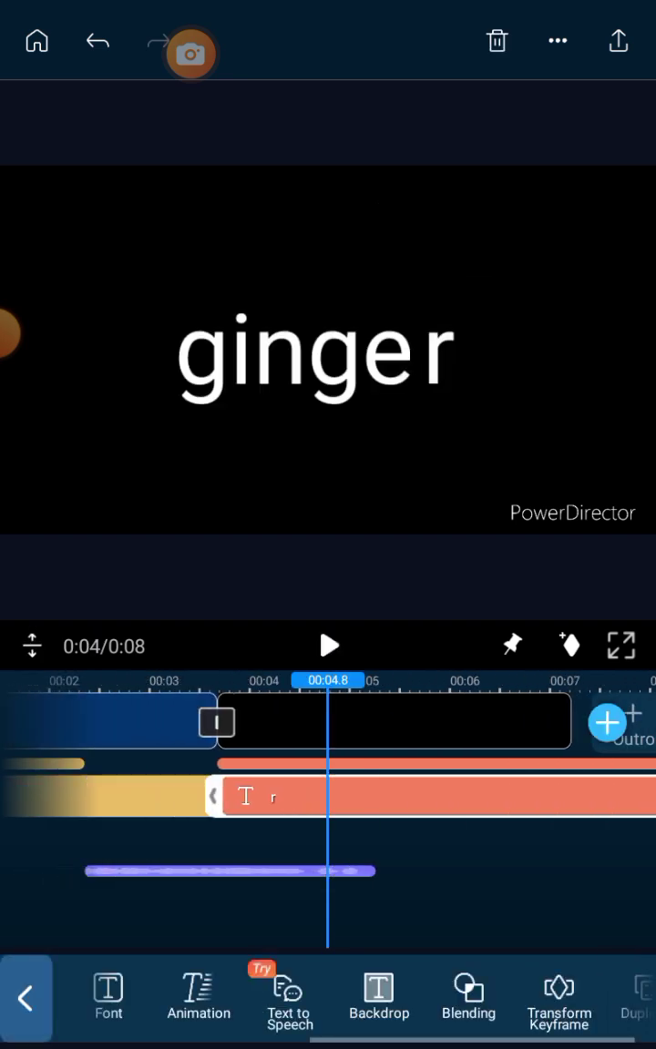
mouse_move(183, 874)
left_mouse_down()
mouse_move(351, 875)
mouse_move(305, 875)
left_mouse_up()
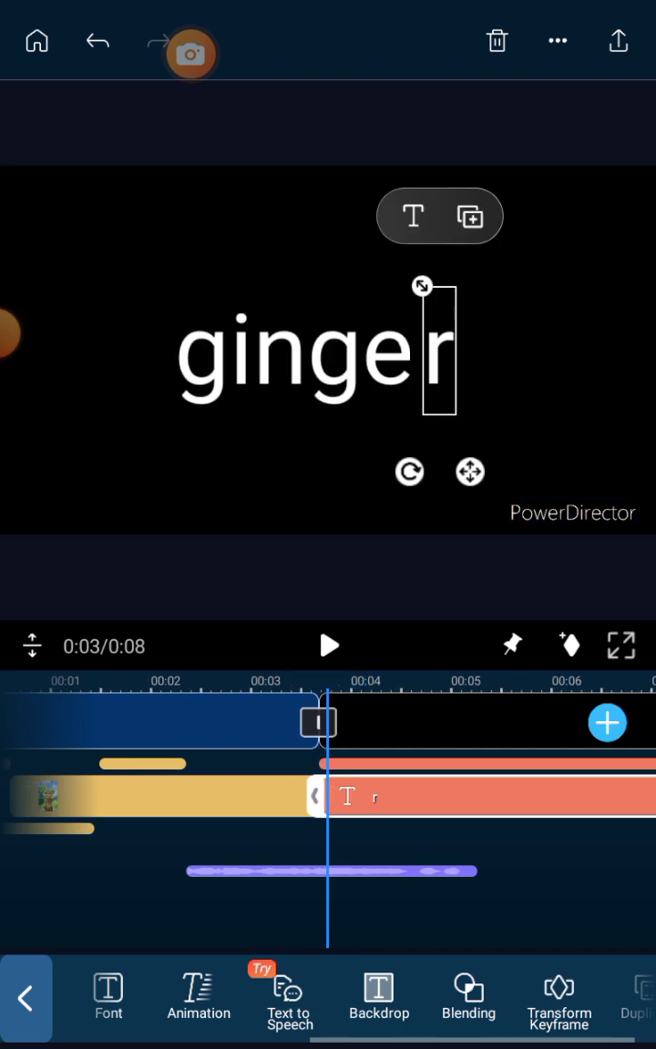
left_click(287, 561)
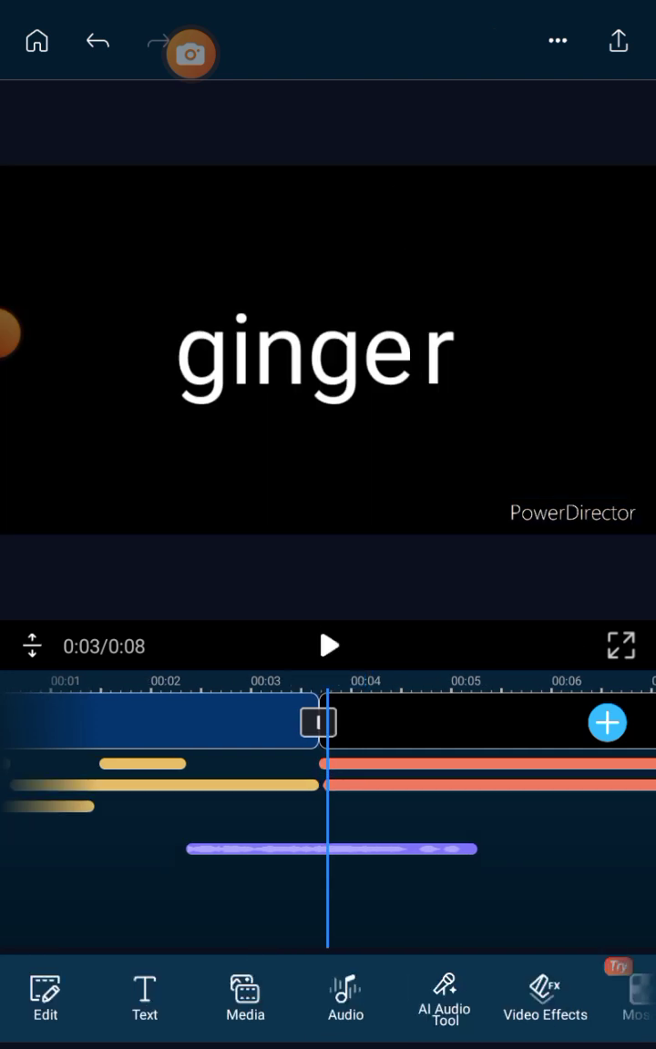
left_click(145, 1002)
Add a 'csupo' title below 'ginger' and enlarge it to match
left_click(117, 997)
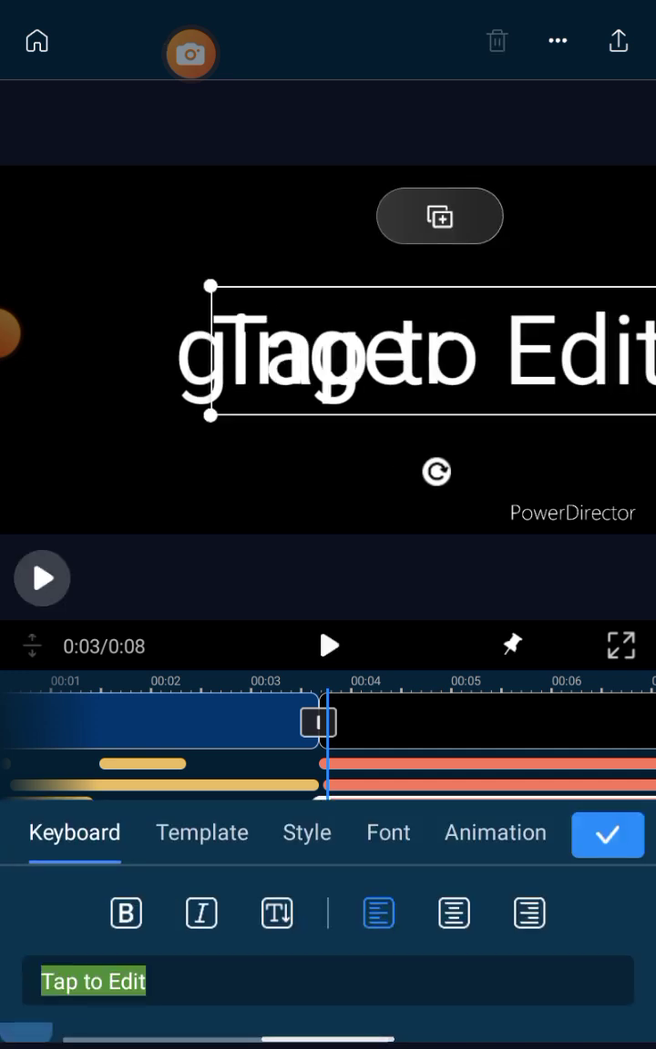
type("s")
key("BackSpace")
type("c")
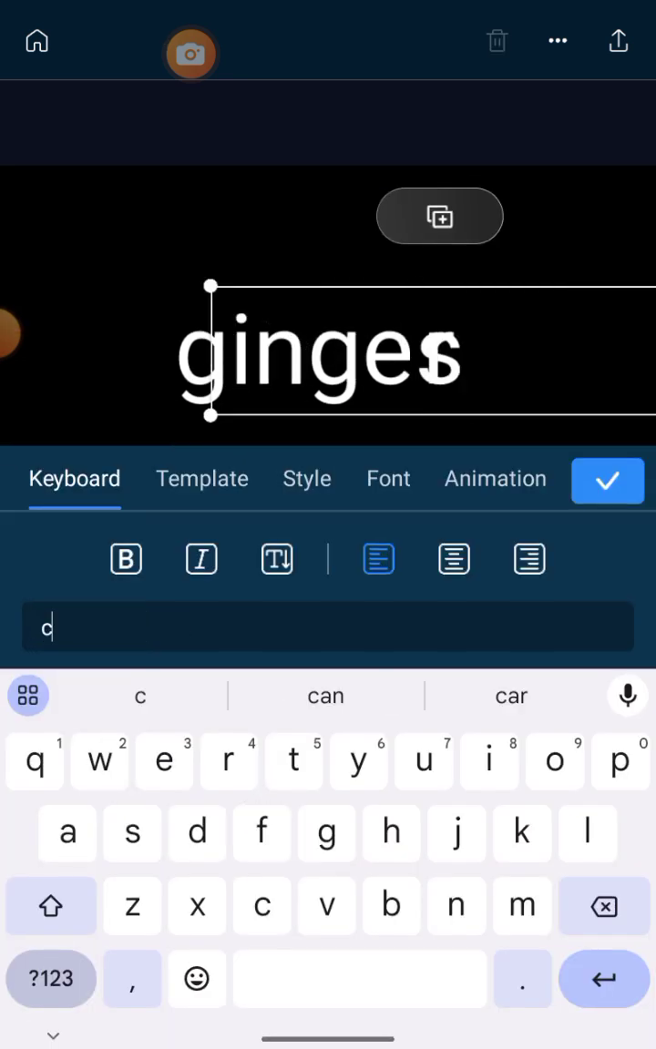
type("supo")
left_click(607, 704)
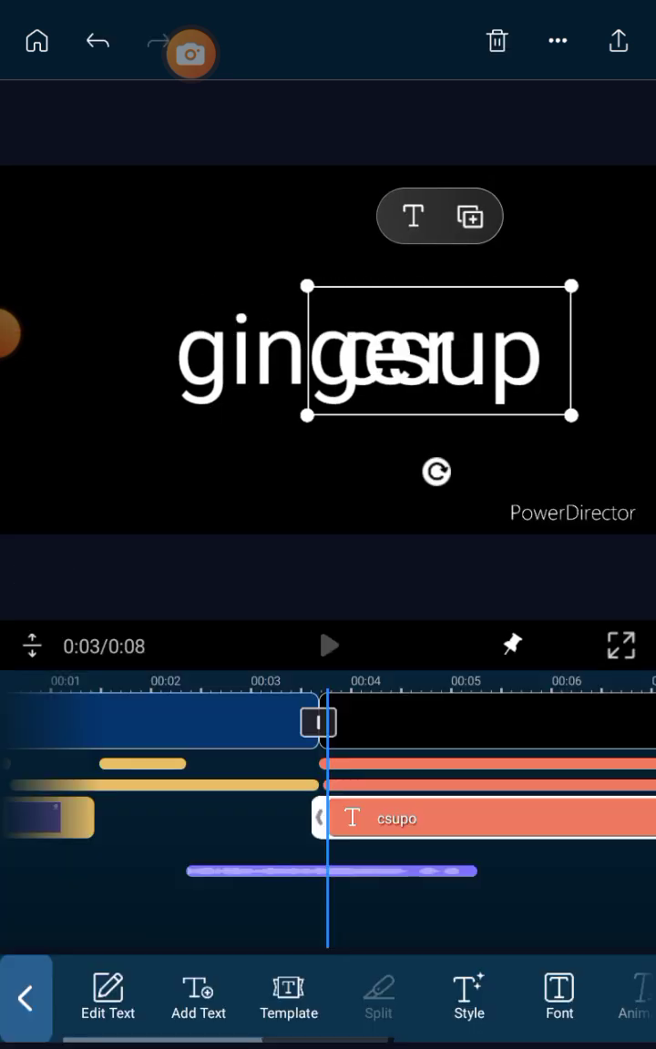
left_click_drag(439, 351, 316, 465)
mouse_move(446, 528)
left_mouse_down()
mouse_move(402, 497)
mouse_move(462, 526)
left_mouse_up()
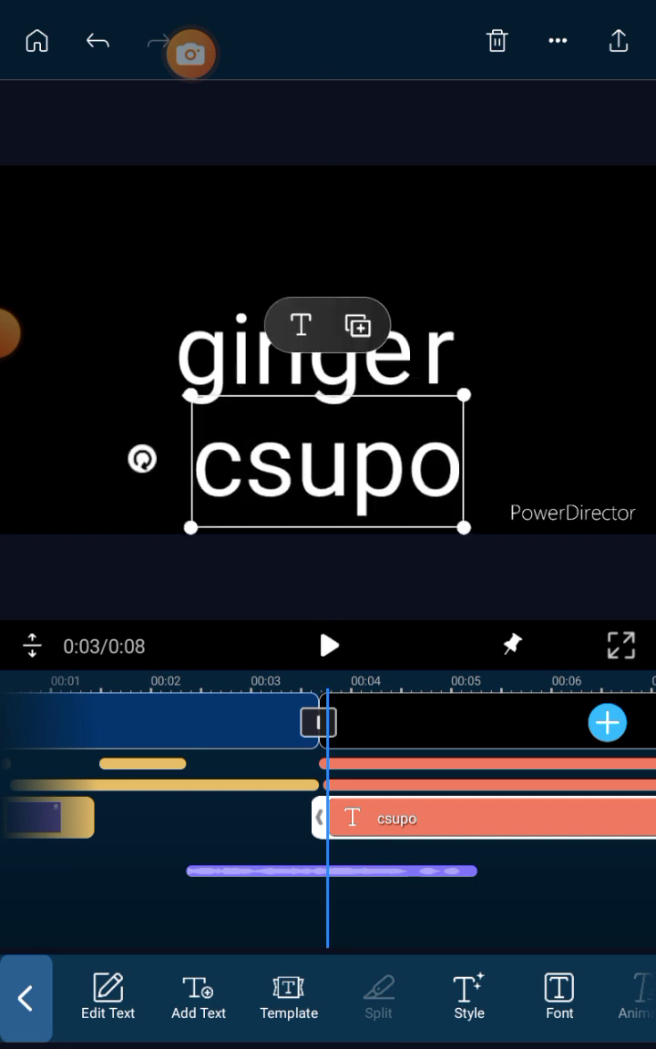
Play back the ginger csupo title, pause, and return to the main editing tools
left_click(329, 646)
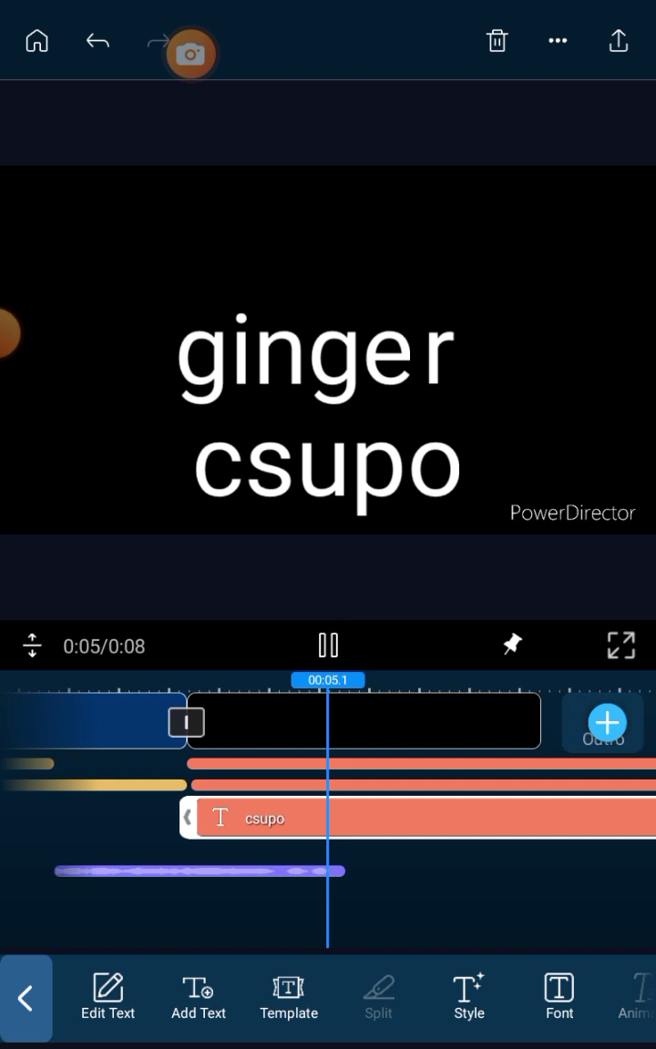
left_click(329, 646)
left_click(26, 998)
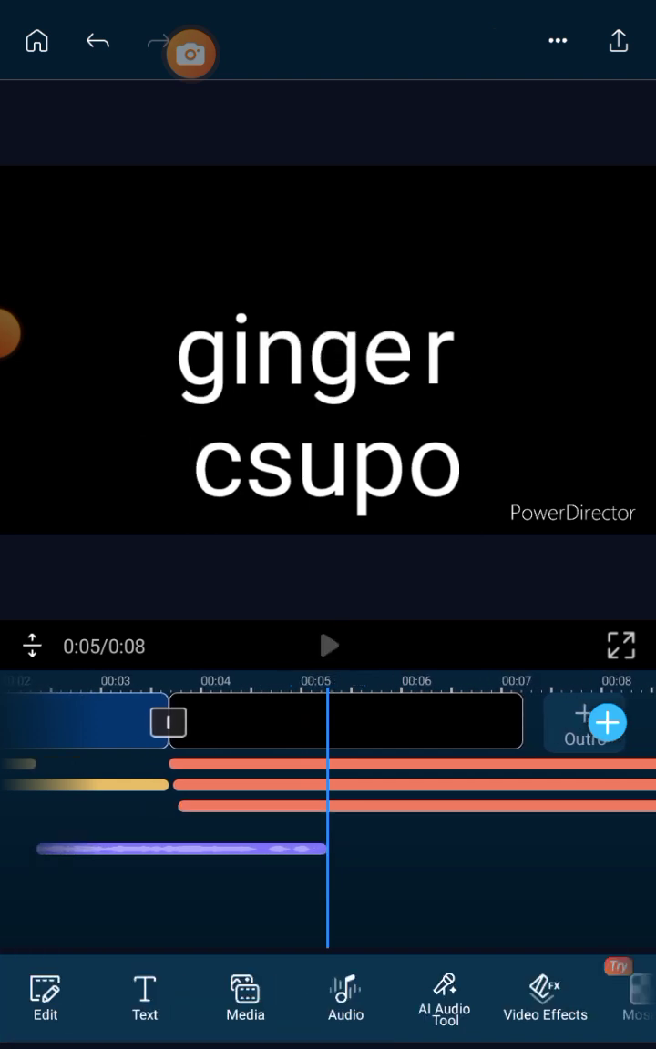
left_click_drag(145, 1002, 112, 1002)
Add the yellow smiley video from All videos as an overlay at 00:05, then preview it
left_click(212, 997)
left_click(167, 906)
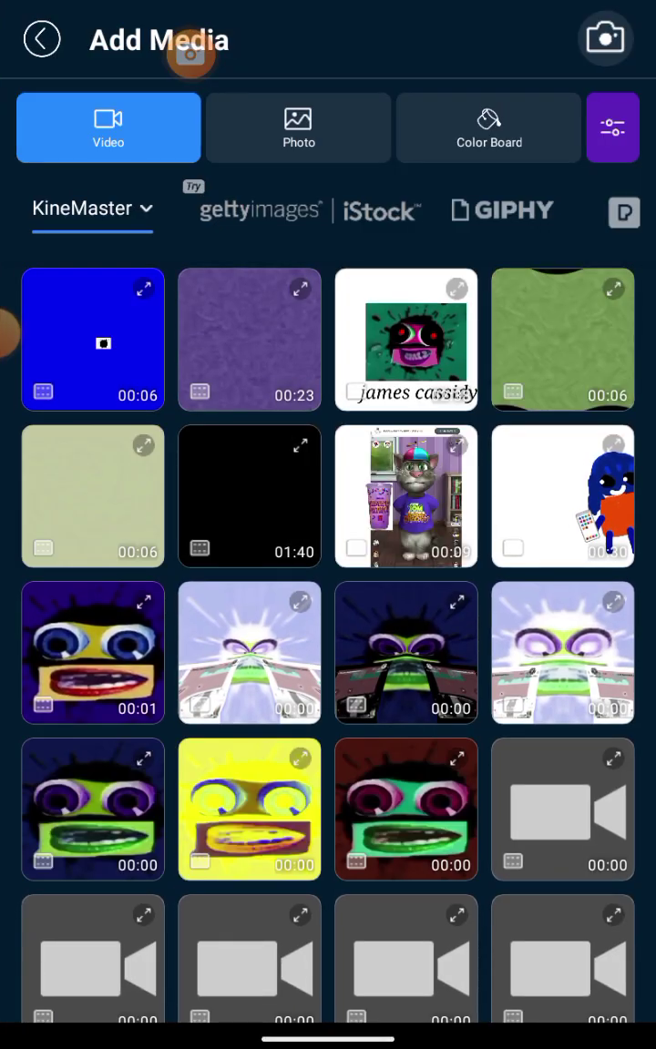
left_click(92, 209)
scroll(327, 638, "down", 1)
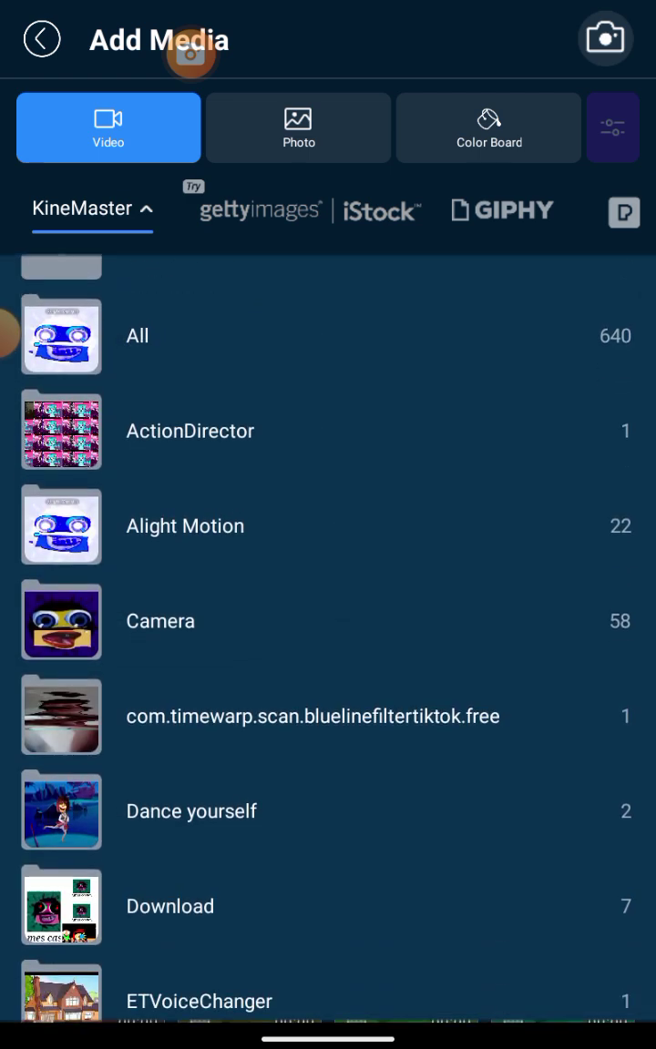
left_click(137, 335)
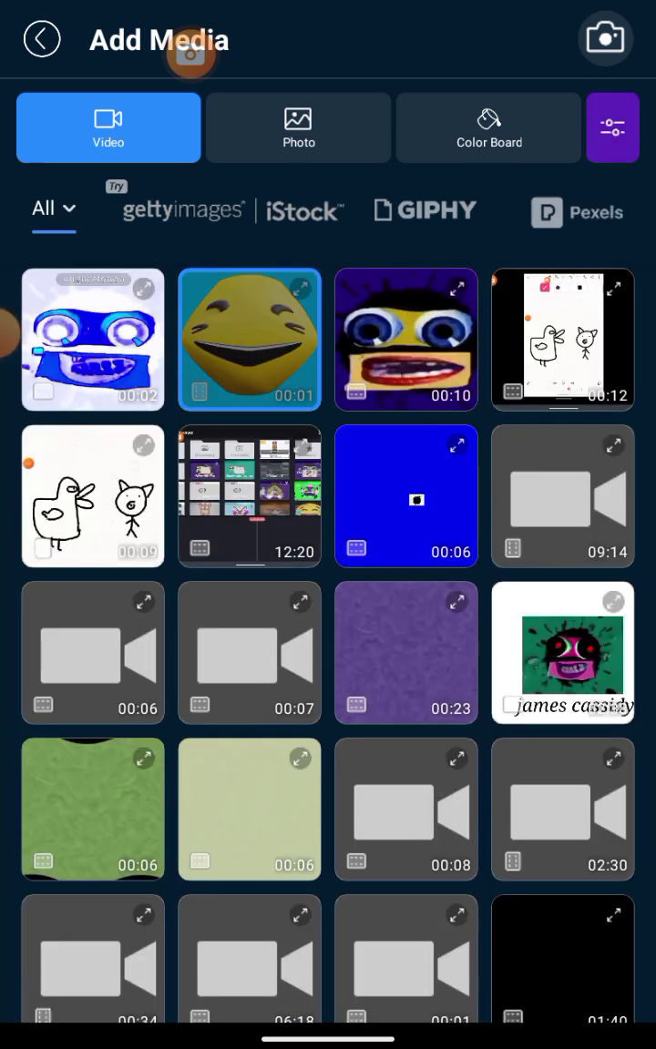
left_click(248, 338)
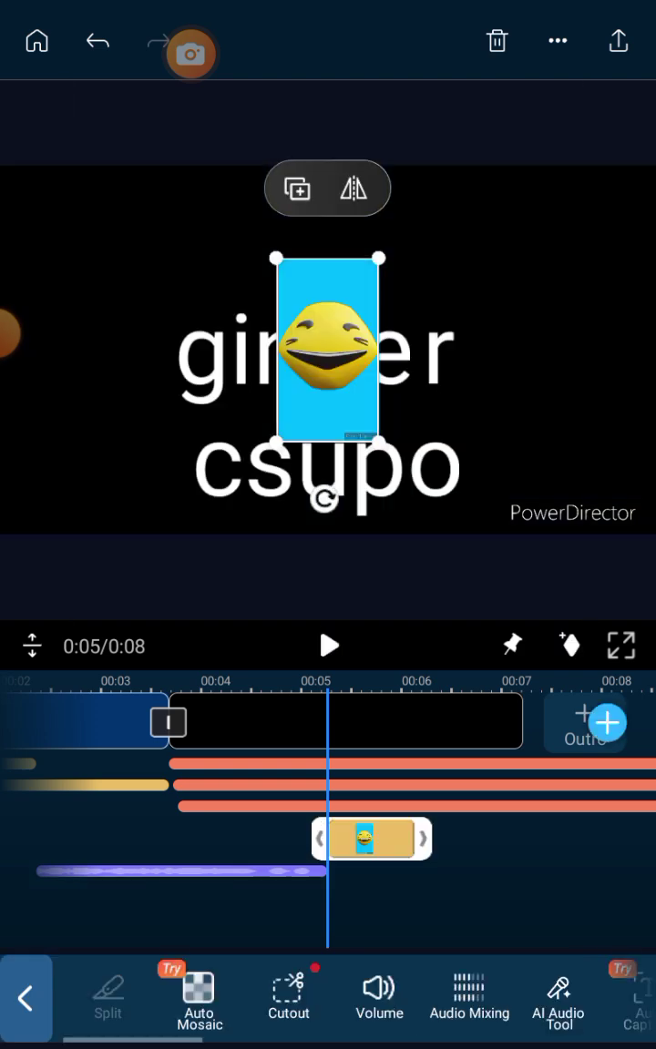
left_click(329, 646)
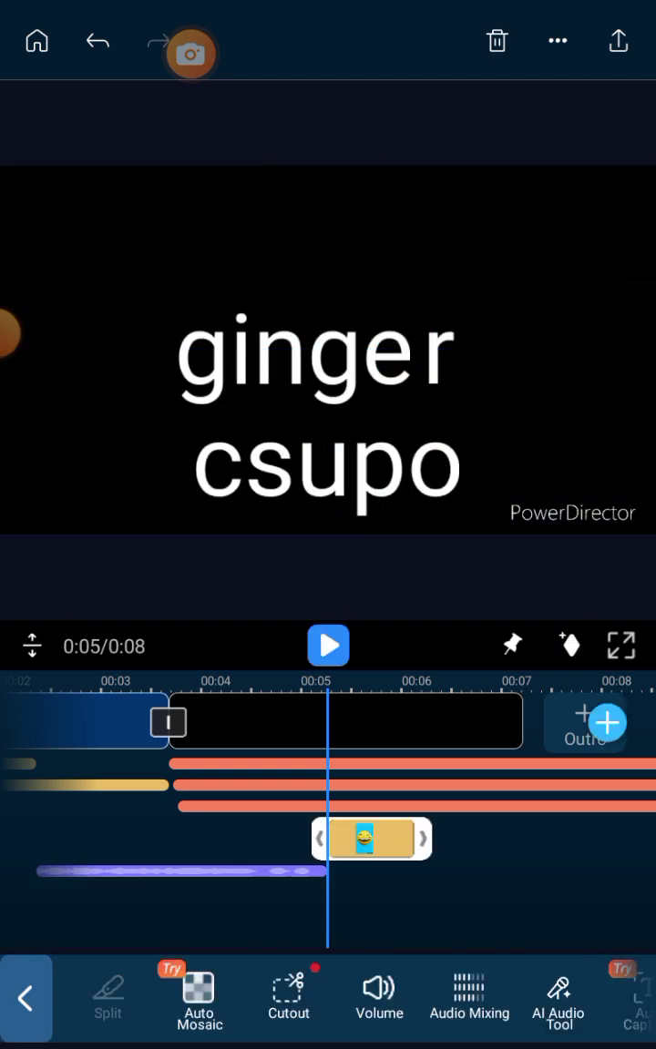
Shorten the black title clip so it ends at six seconds
left_click(329, 646)
left_click(410, 721)
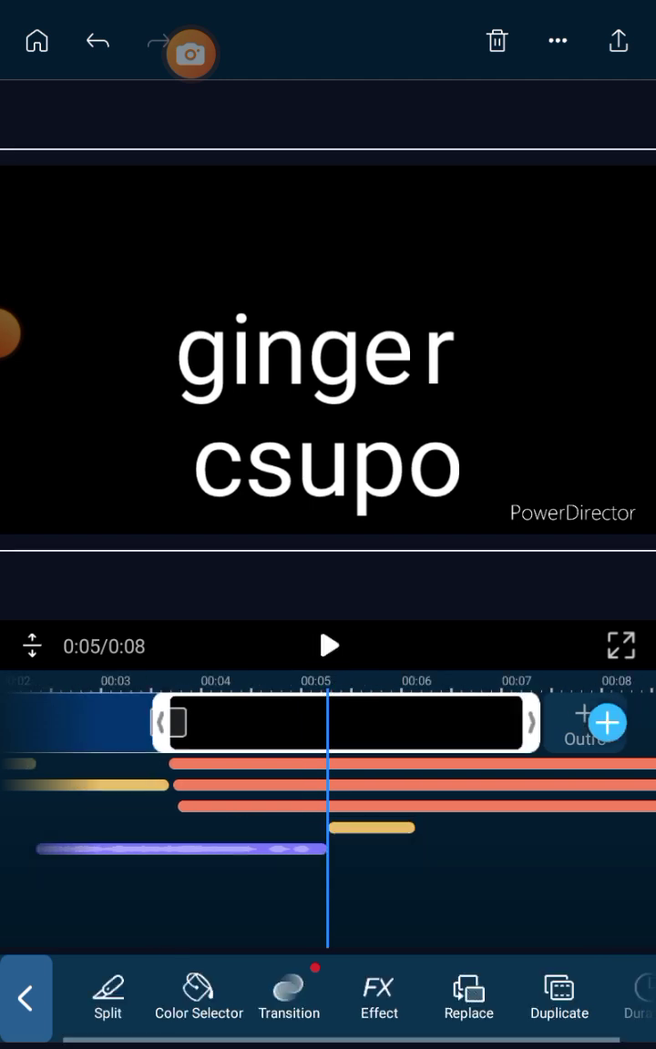
left_click_drag(410, 802, 340, 802)
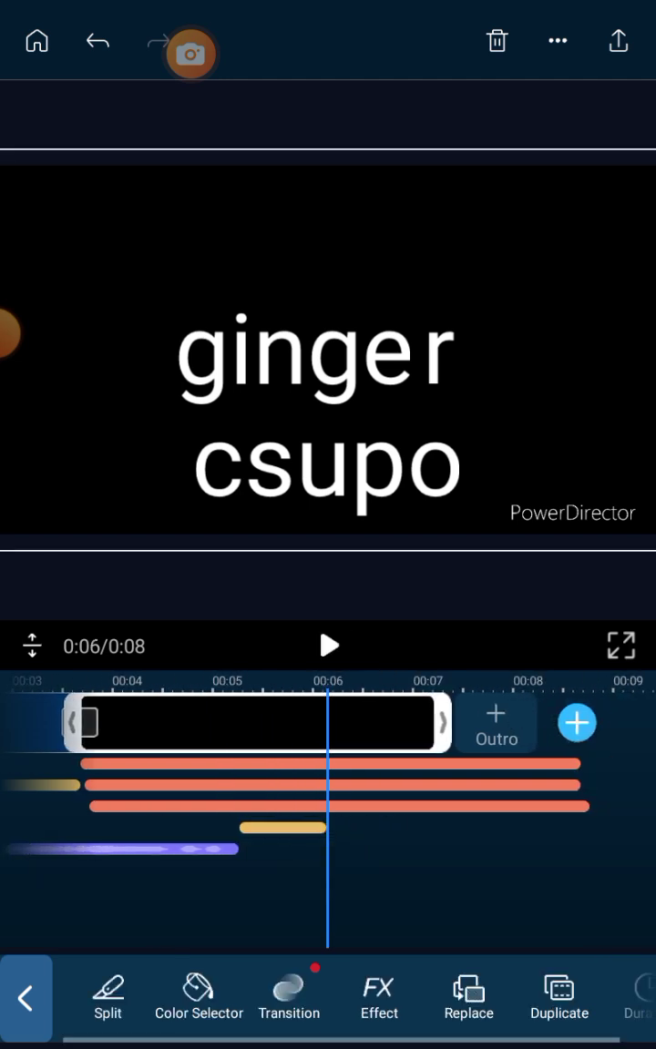
mouse_move(410, 802)
left_mouse_down()
mouse_move(330, 802)
mouse_move(382, 802)
left_mouse_up()
mouse_move(410, 722)
left_mouse_down()
mouse_move(278, 722)
mouse_move(301, 722)
left_mouse_up()
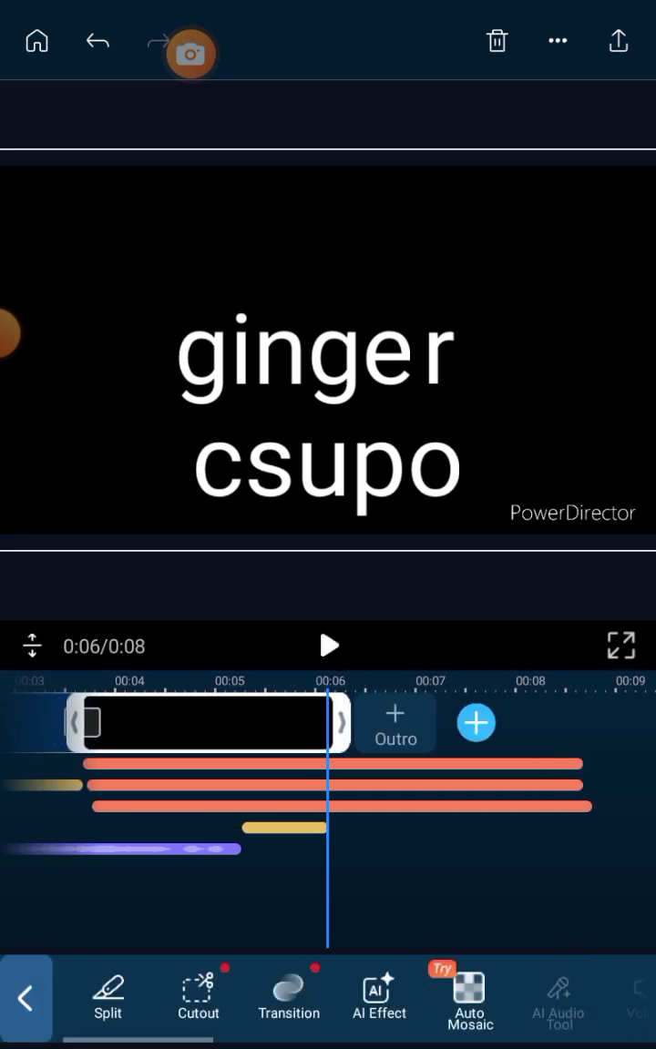
Play the video from the start to check the six-second ending
left_click(291, 471)
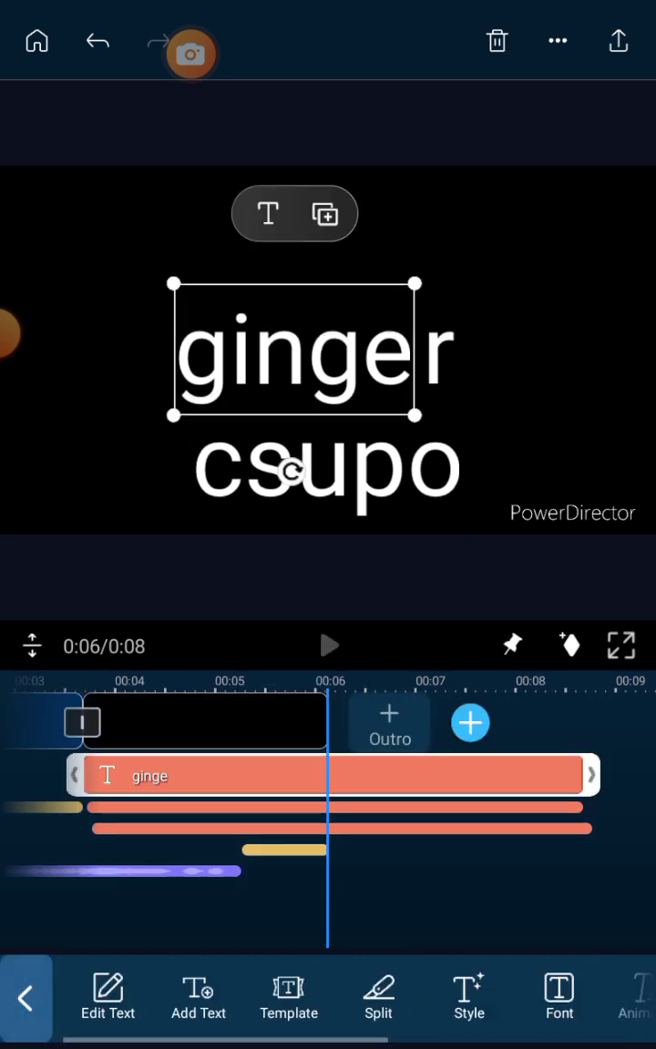
left_click(287, 561)
left_click(329, 646)
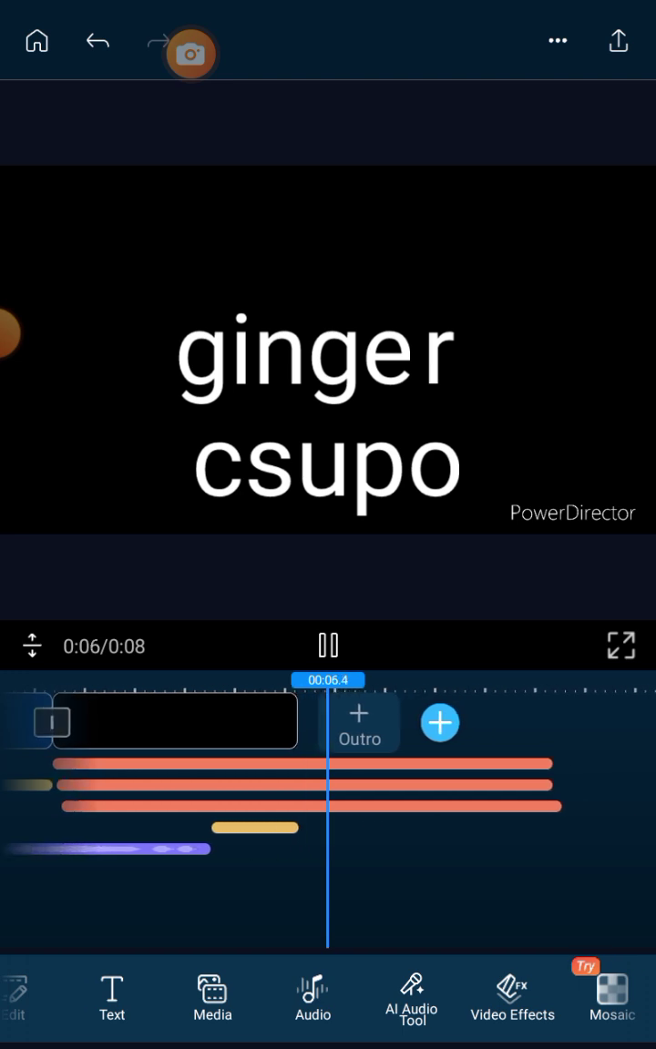
left_click(328, 646)
Trim the ginge, r and csupo text layers to end at 0:06
left_click(301, 764)
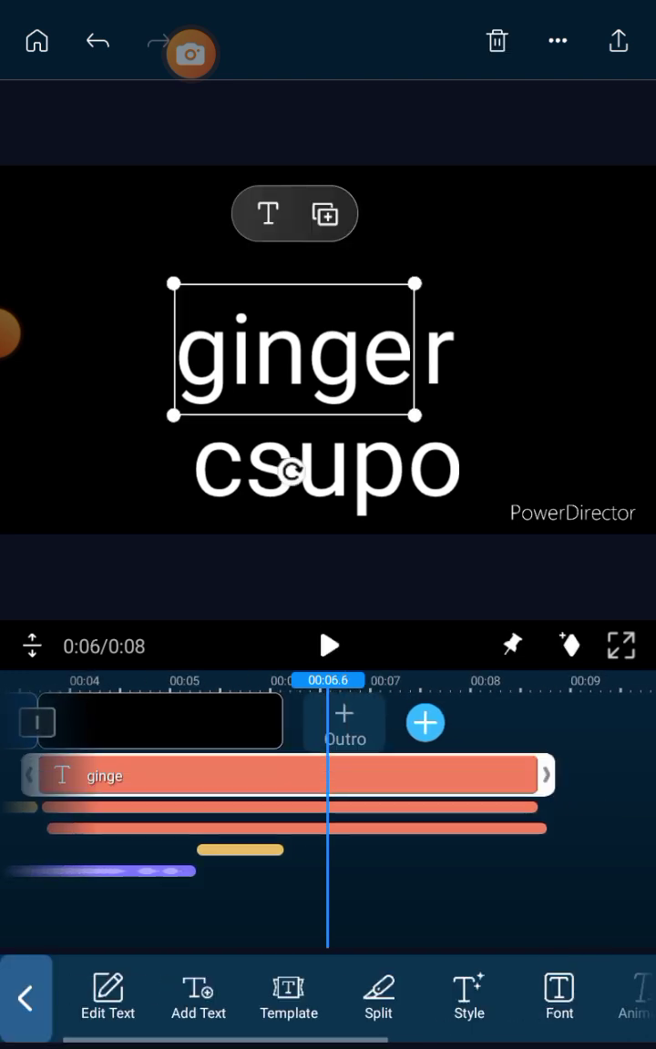
left_click(25, 998)
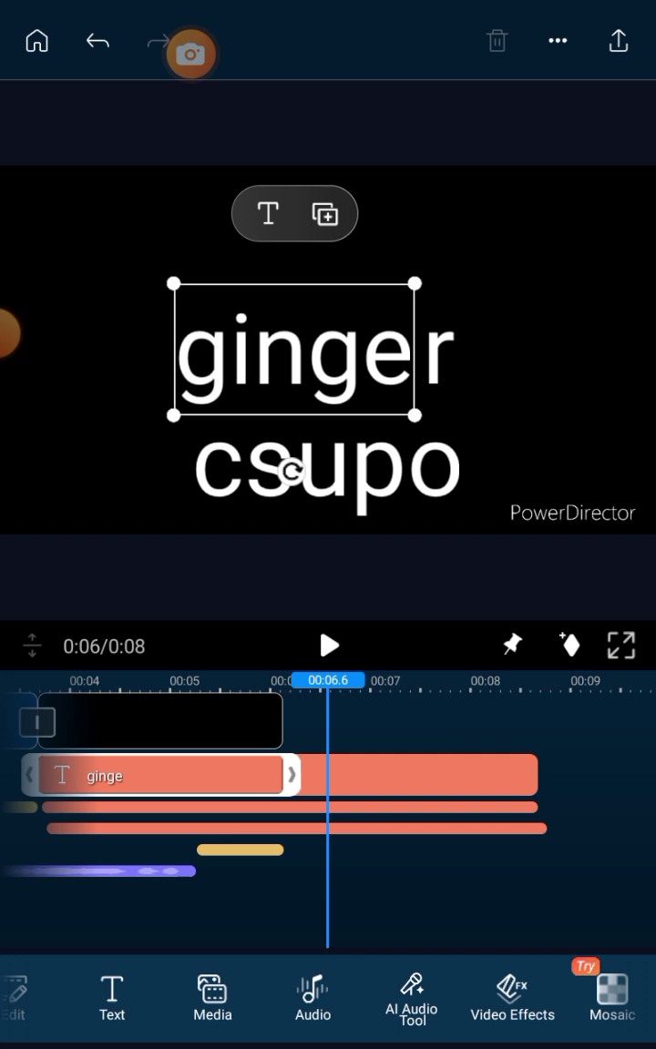
left_click(409, 775)
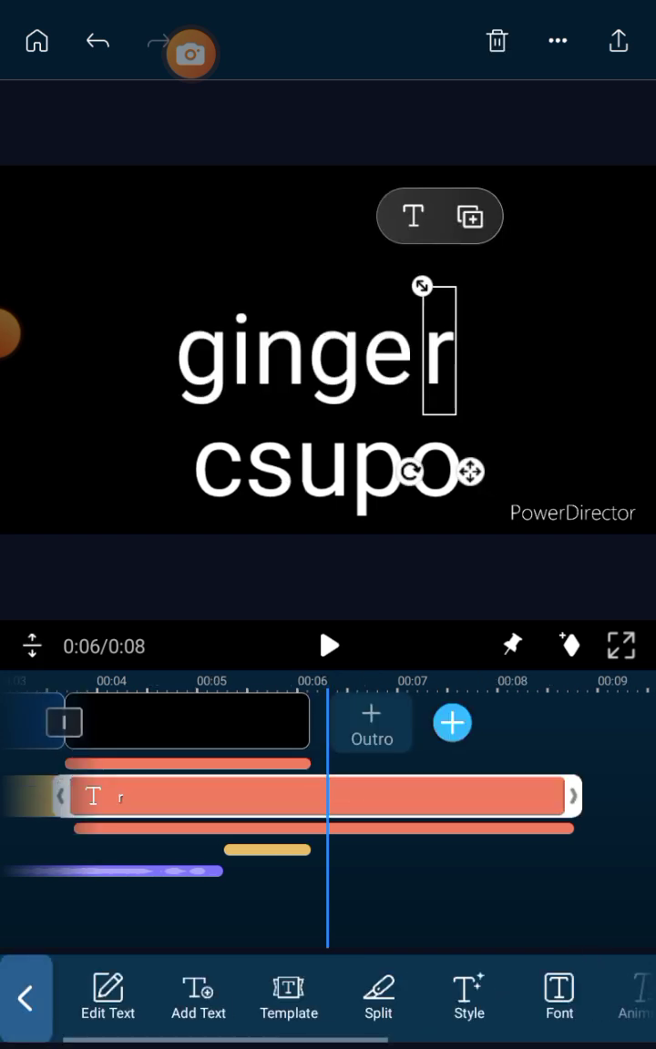
left_click(26, 999)
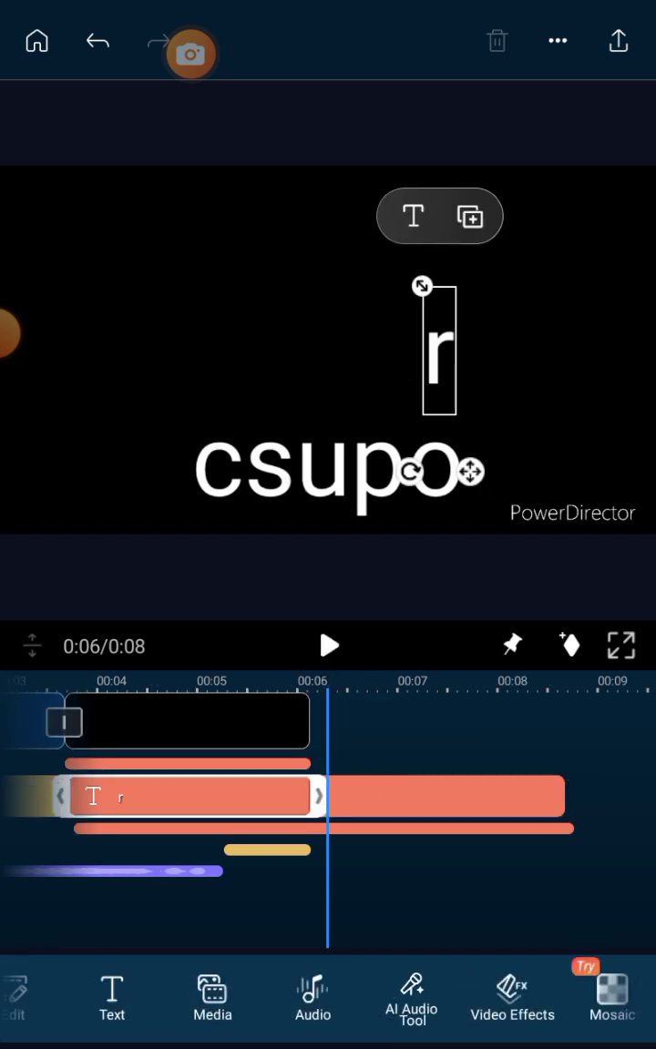
left_click(328, 469)
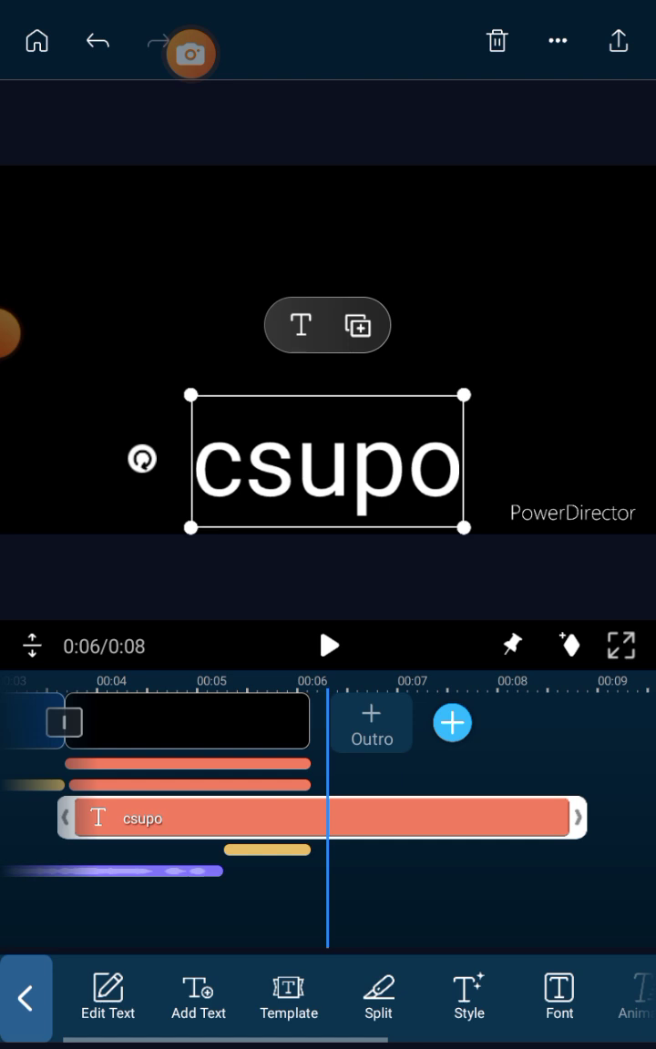
left_click_drag(455, 902, 292, 902)
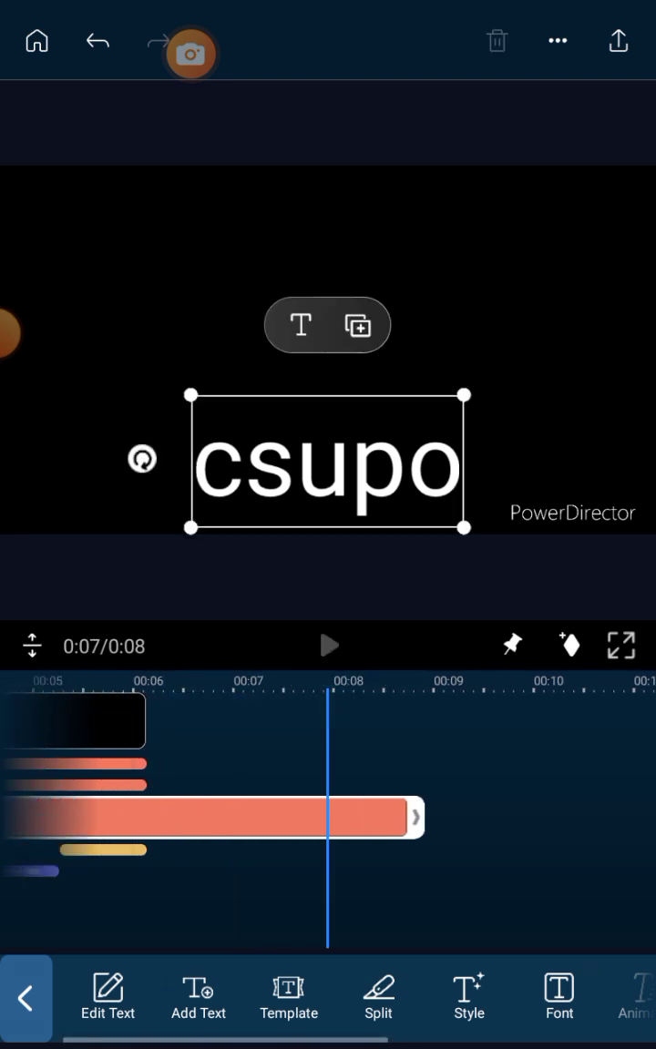
left_click(26, 998)
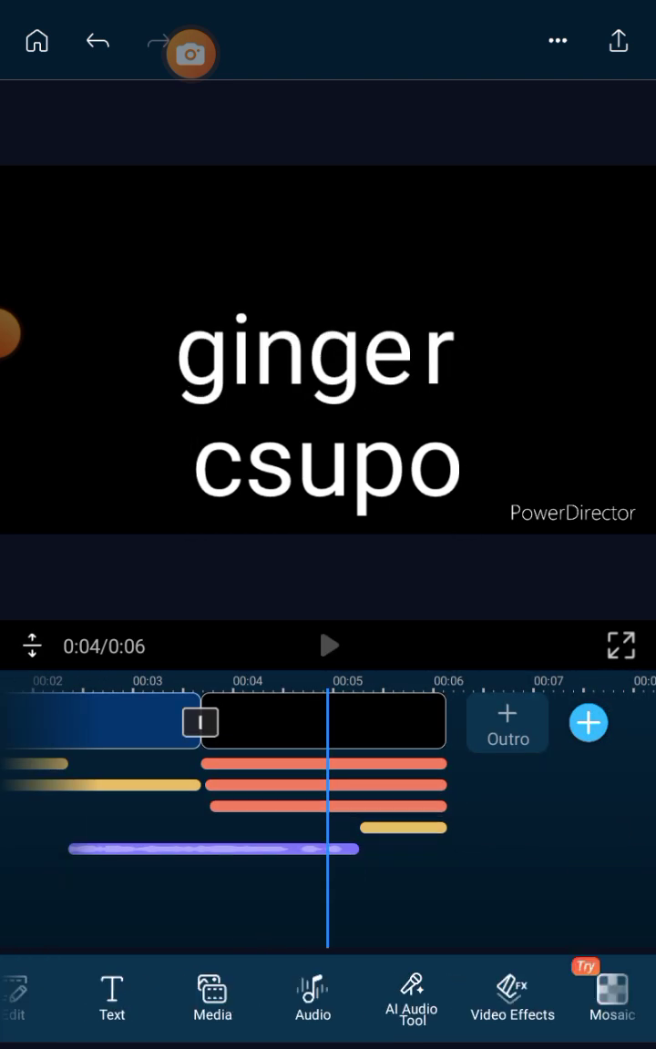
scroll(328, 801, "left", 5)
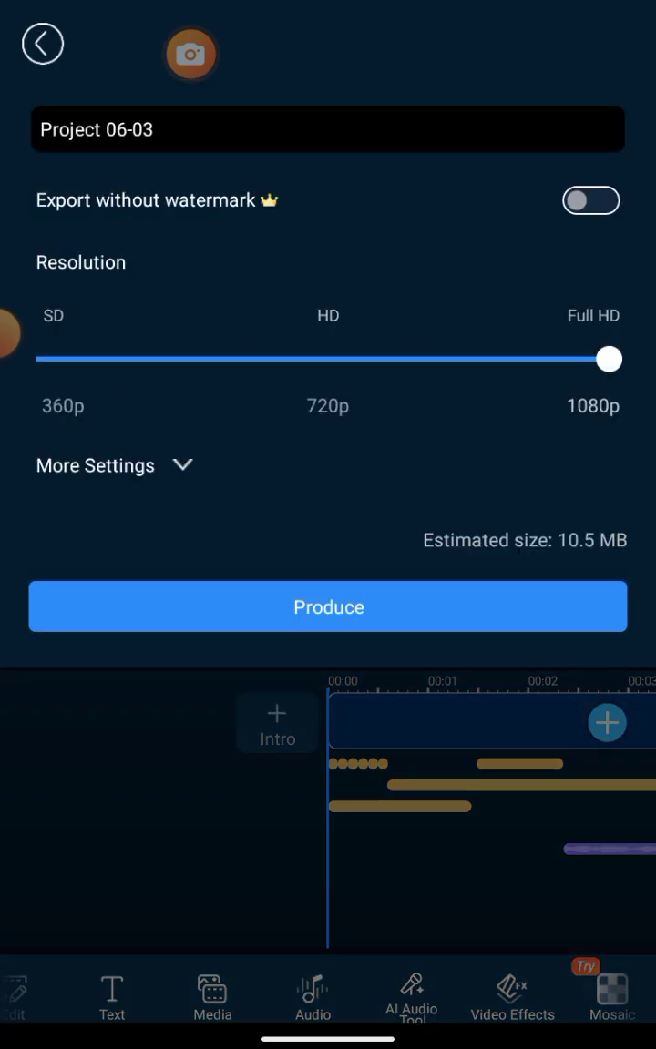
Produce the Full HD 1080p video, dismissing the Premium offer
left_click(328, 606)
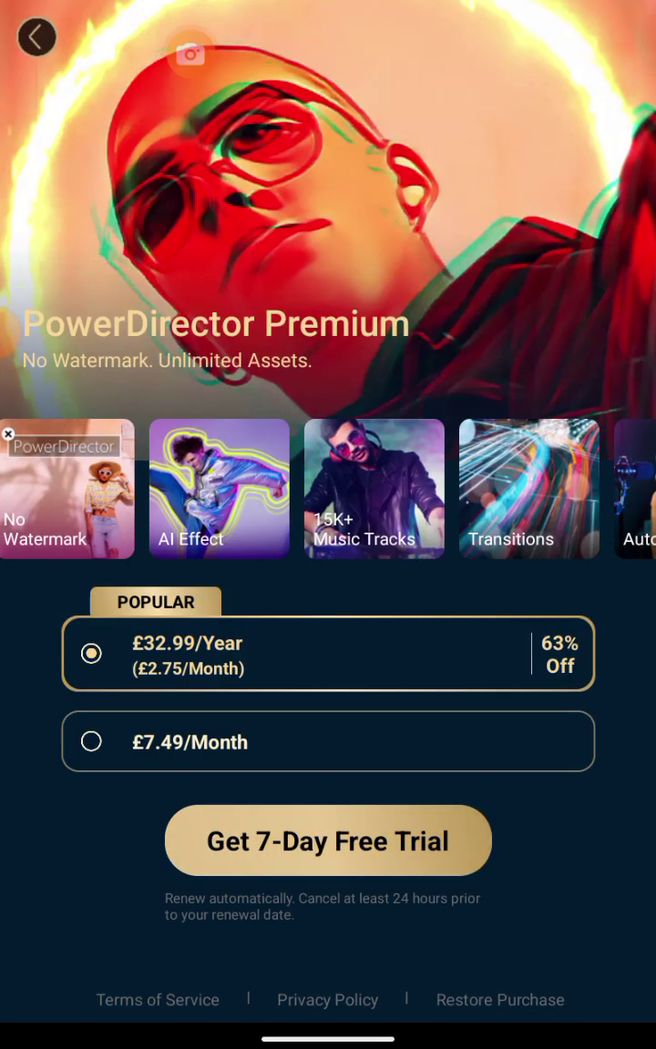
key("Escape")
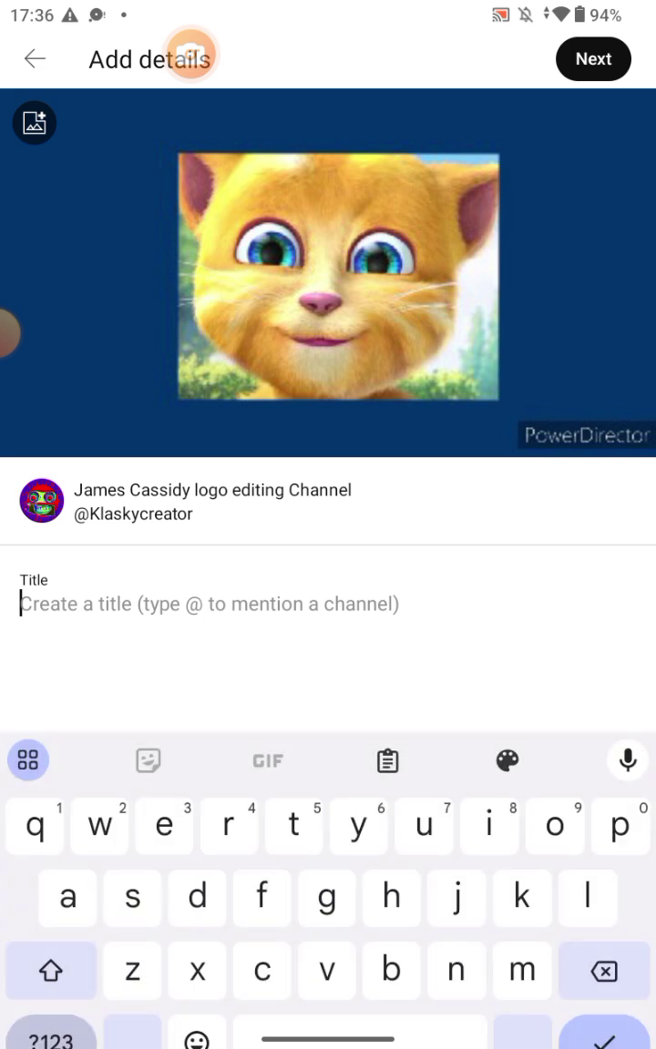
Title the YouTube upload 'ginger csupo' and mark it not made for kids
type("gi")
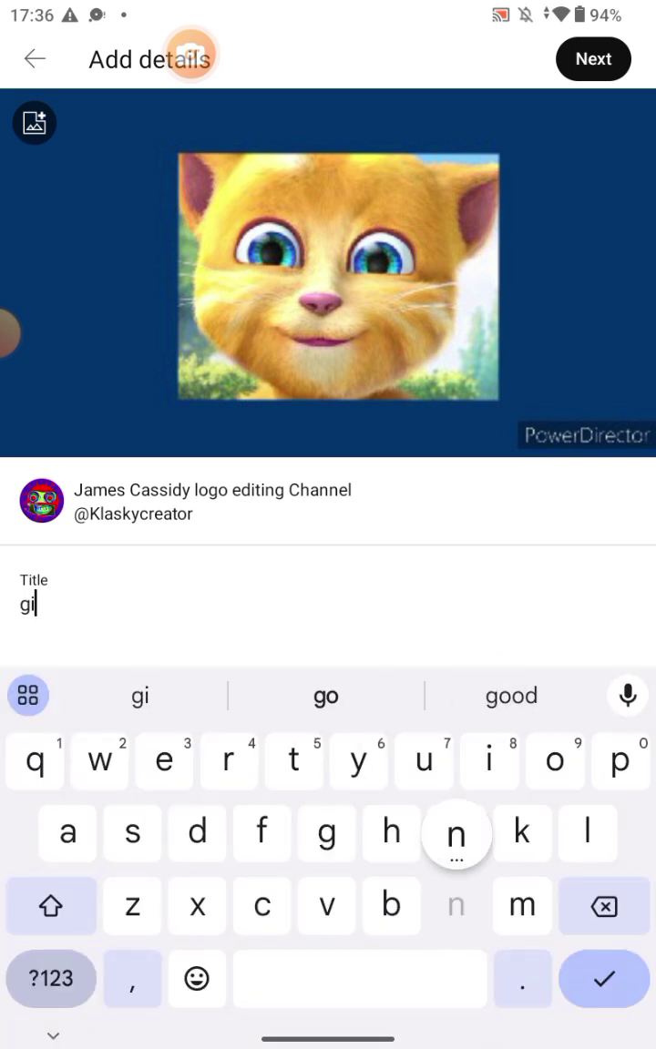
type("nger")
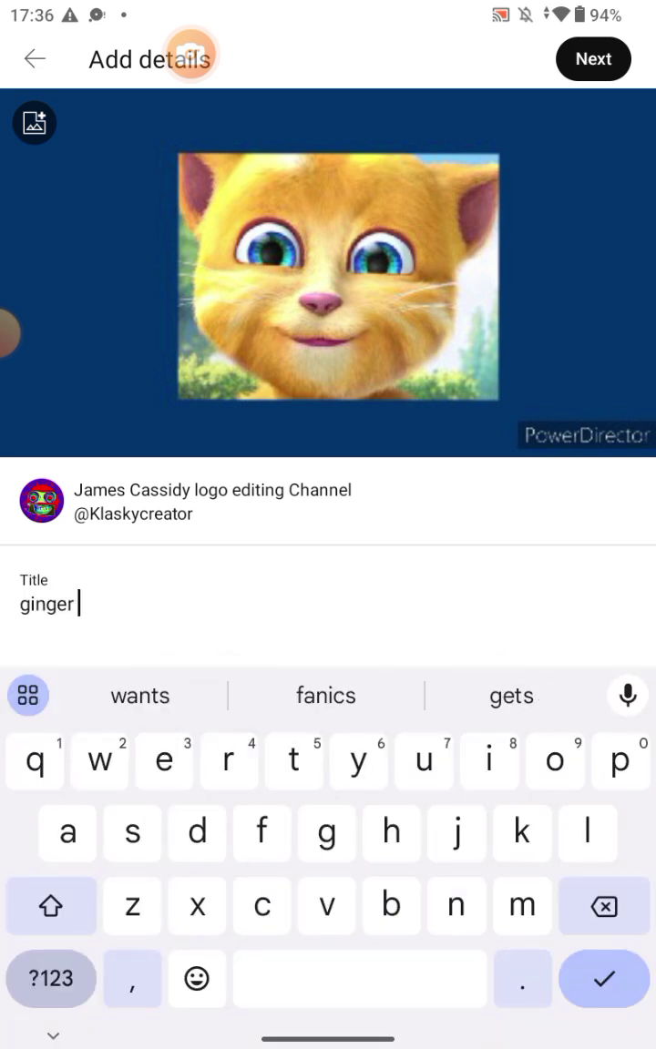
type(" csup")
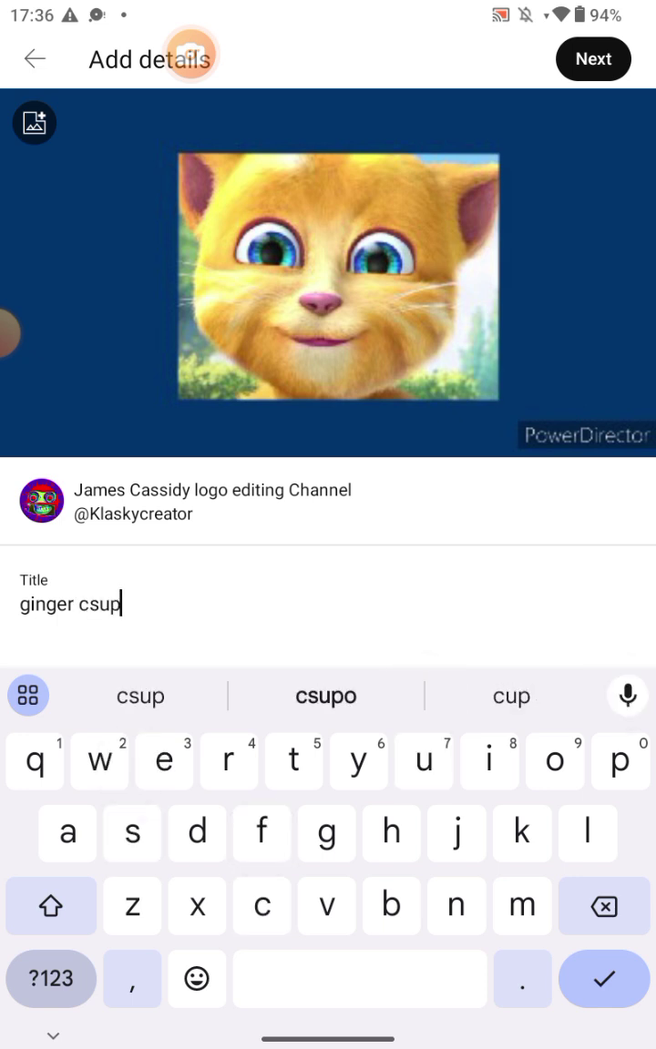
type("o")
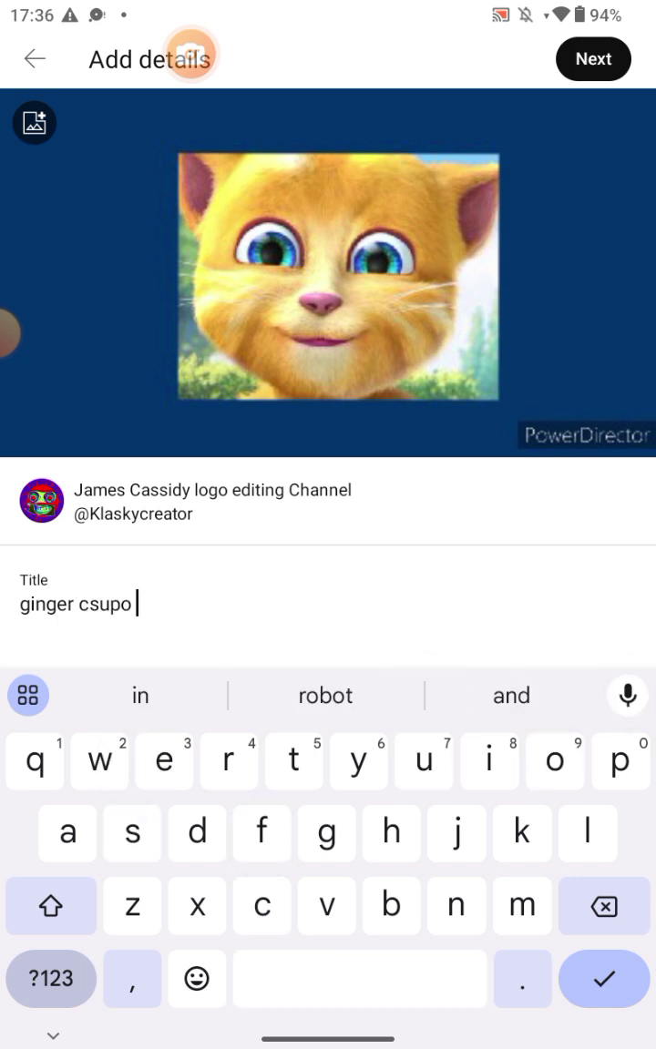
scroll(328, 410, "down", 5)
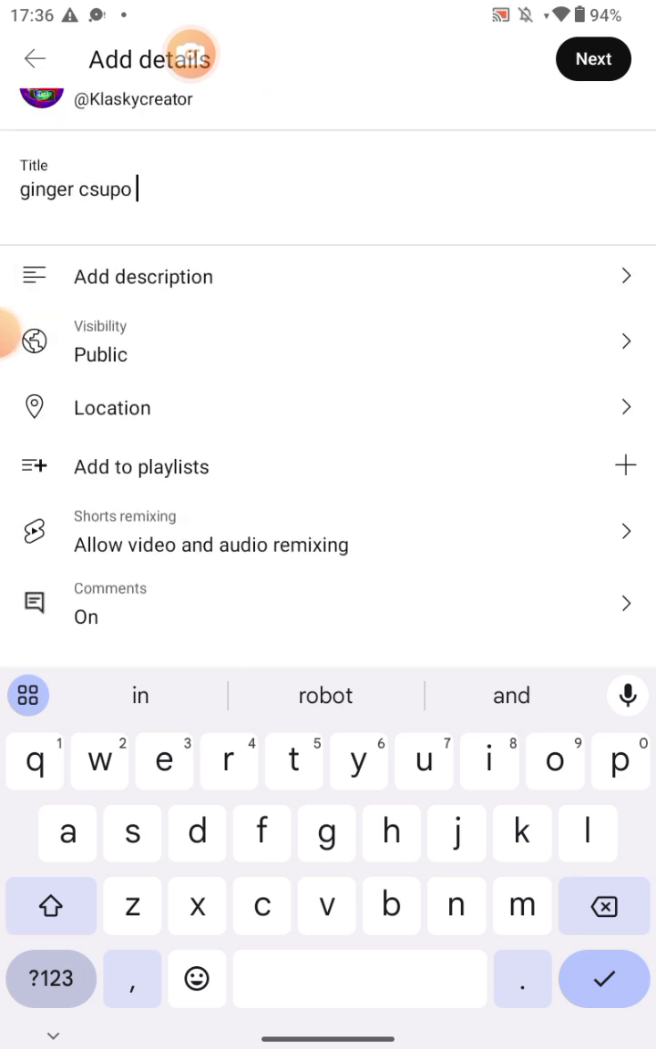
left_click(594, 58)
left_click(43, 390)
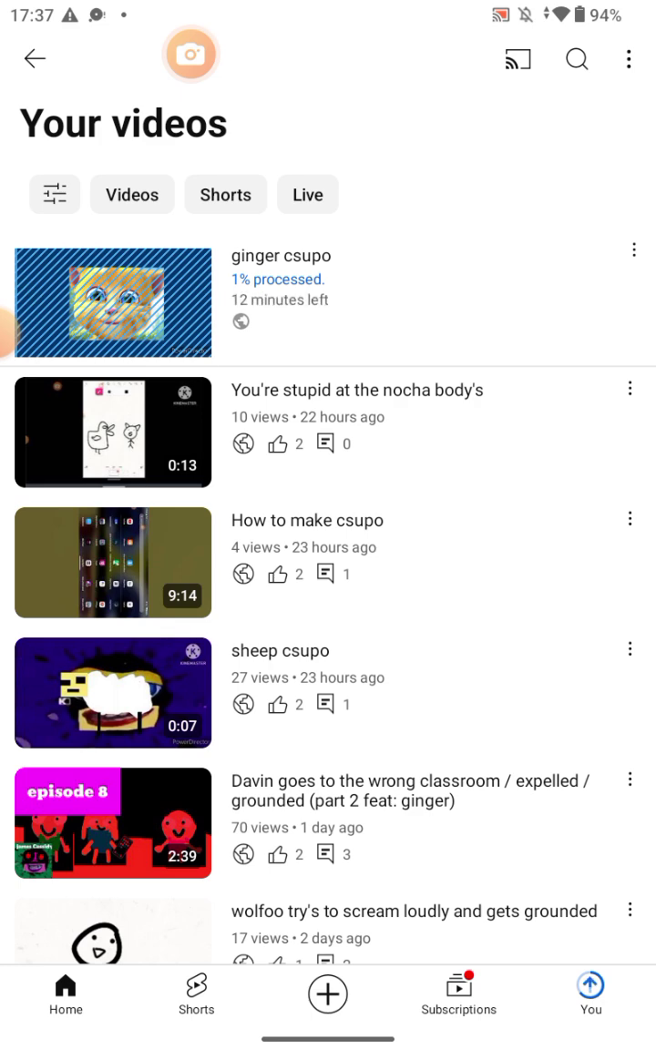
Open the ready-to-watch 'ginger csupo' video from Your videos and play it
scroll(328, 546, "down", 7)
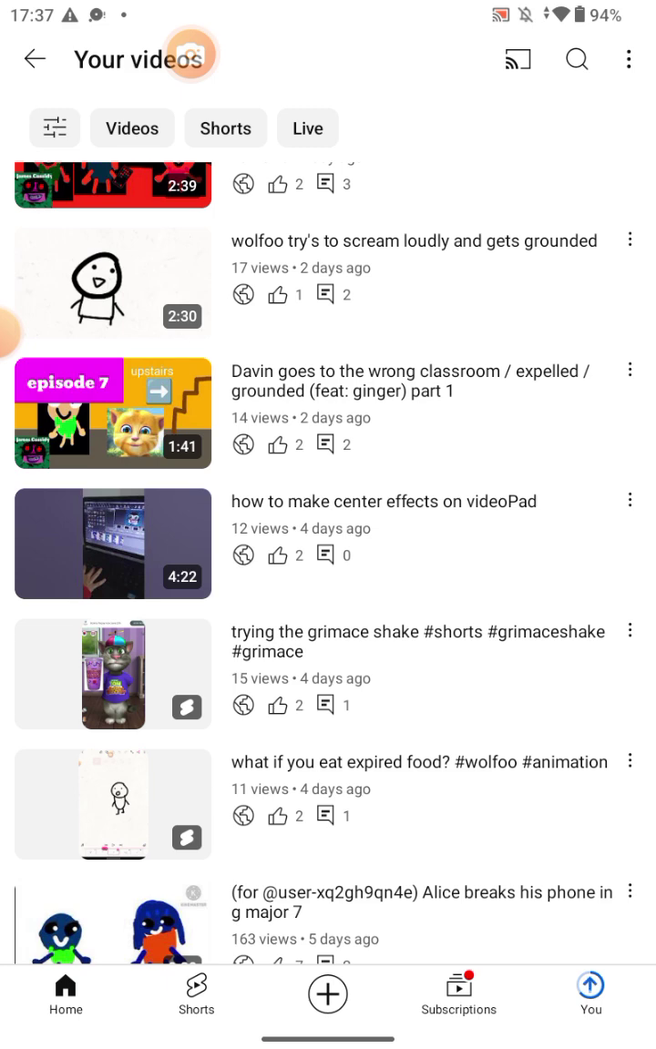
scroll(328, 547, "up", 8)
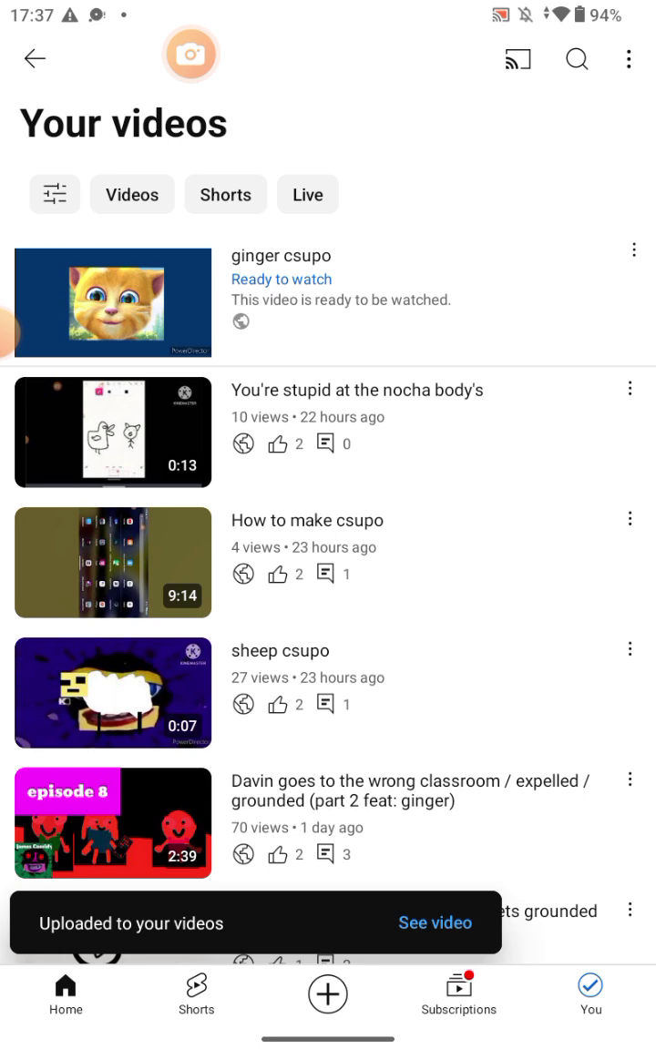
left_click(35, 59)
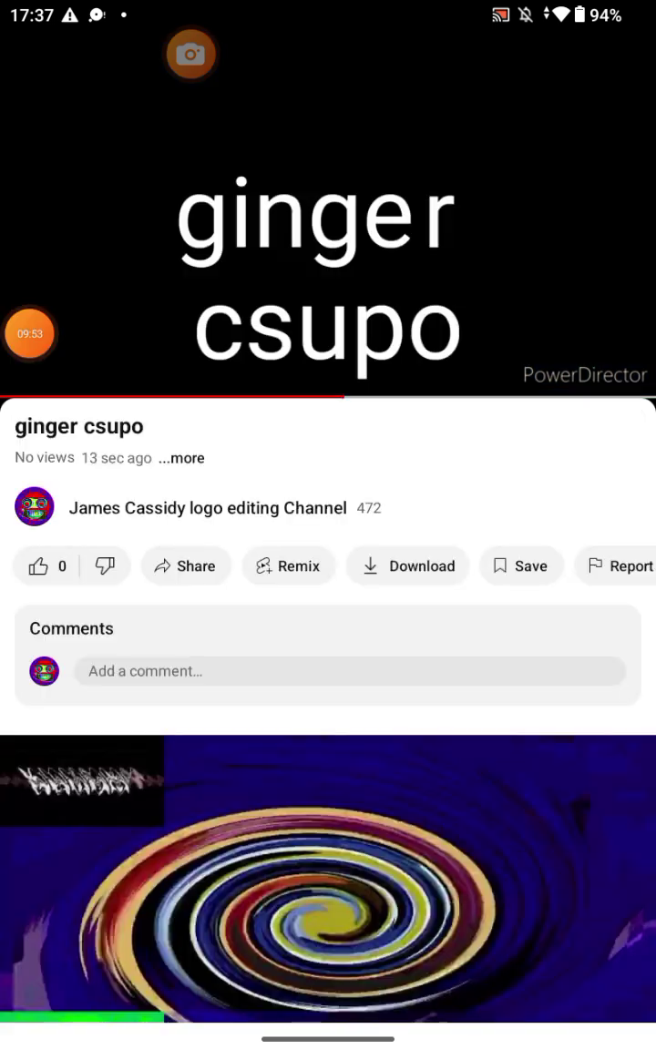
left_click(30, 334)
left_click(30, 334)
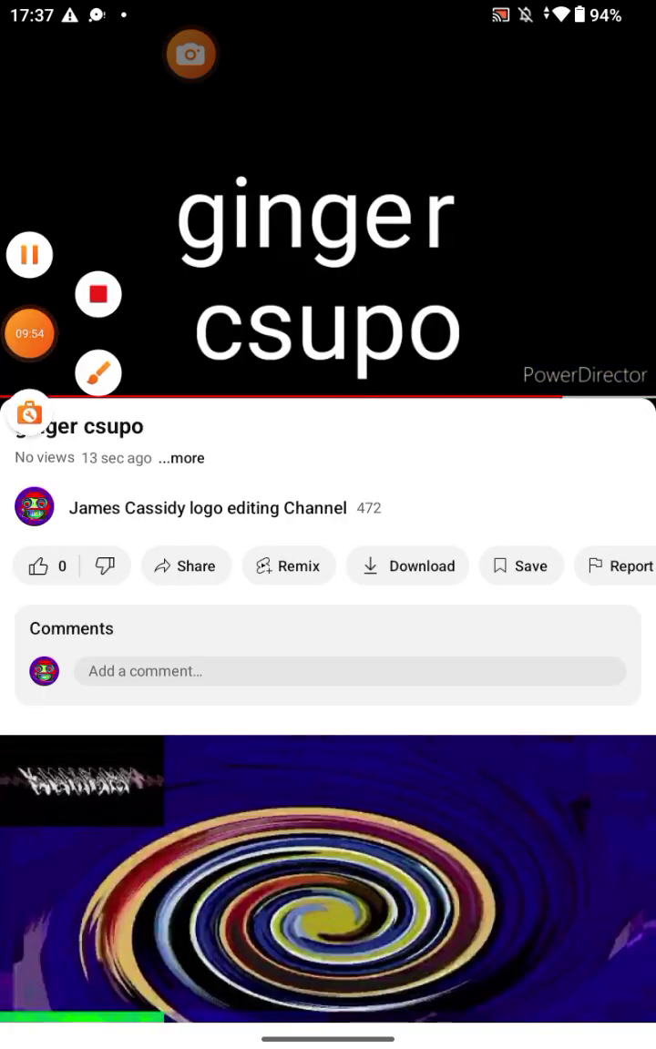